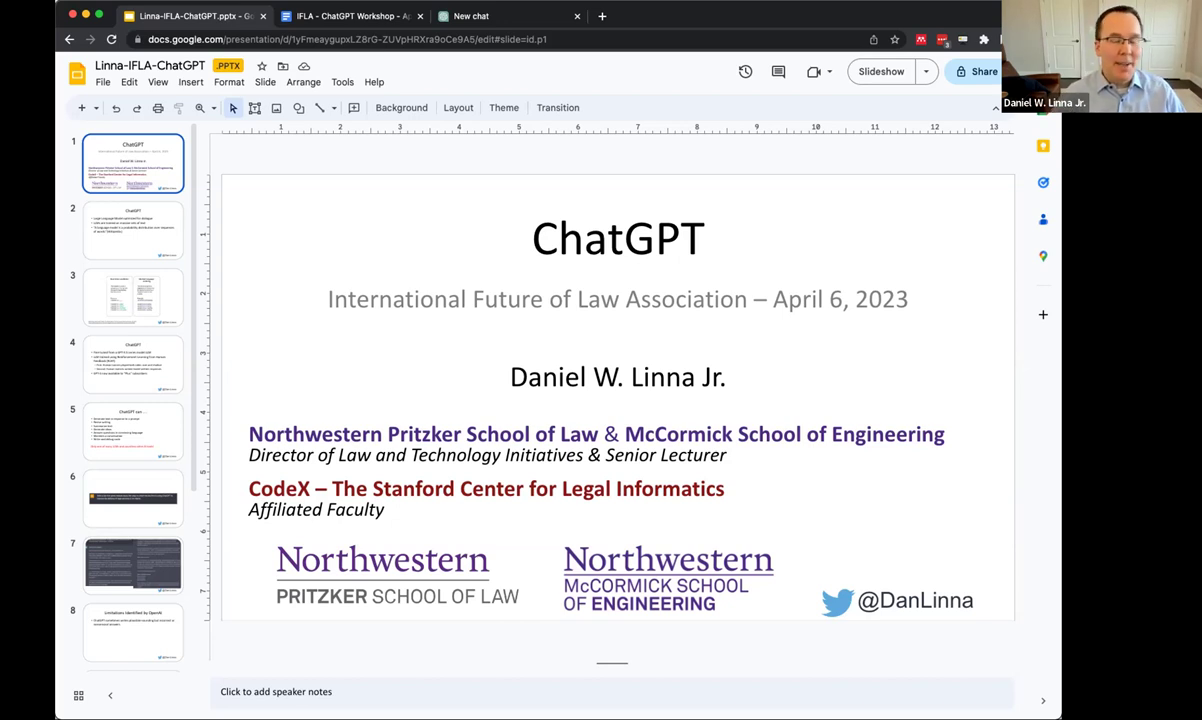
Go through slides 2 to 7 of the ChatGPT presentation, from the language model introduction to the law firm press release example.
click(159, 240)
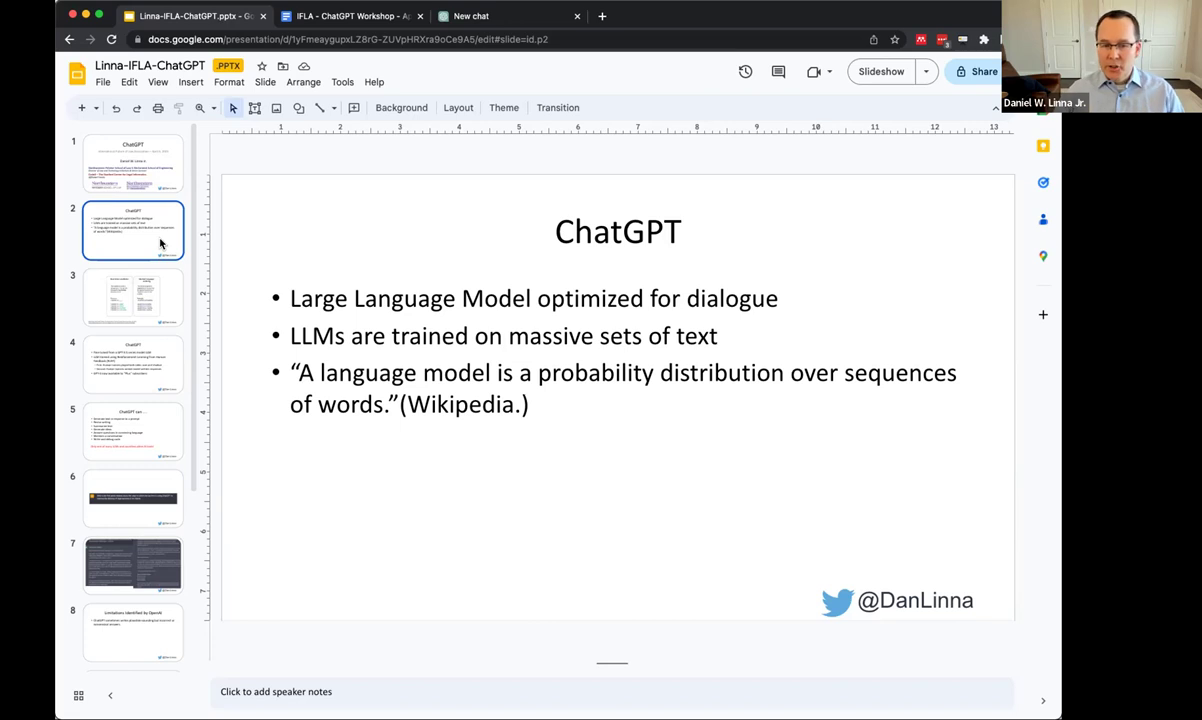
click(123, 274)
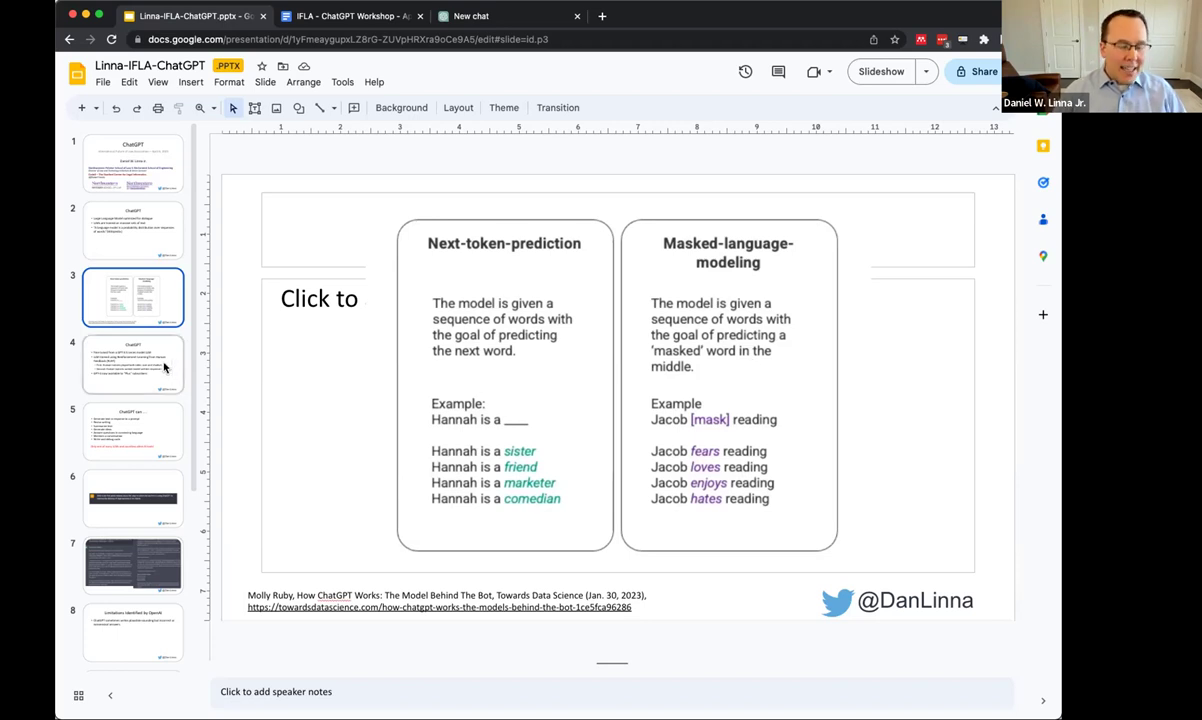
click(151, 372)
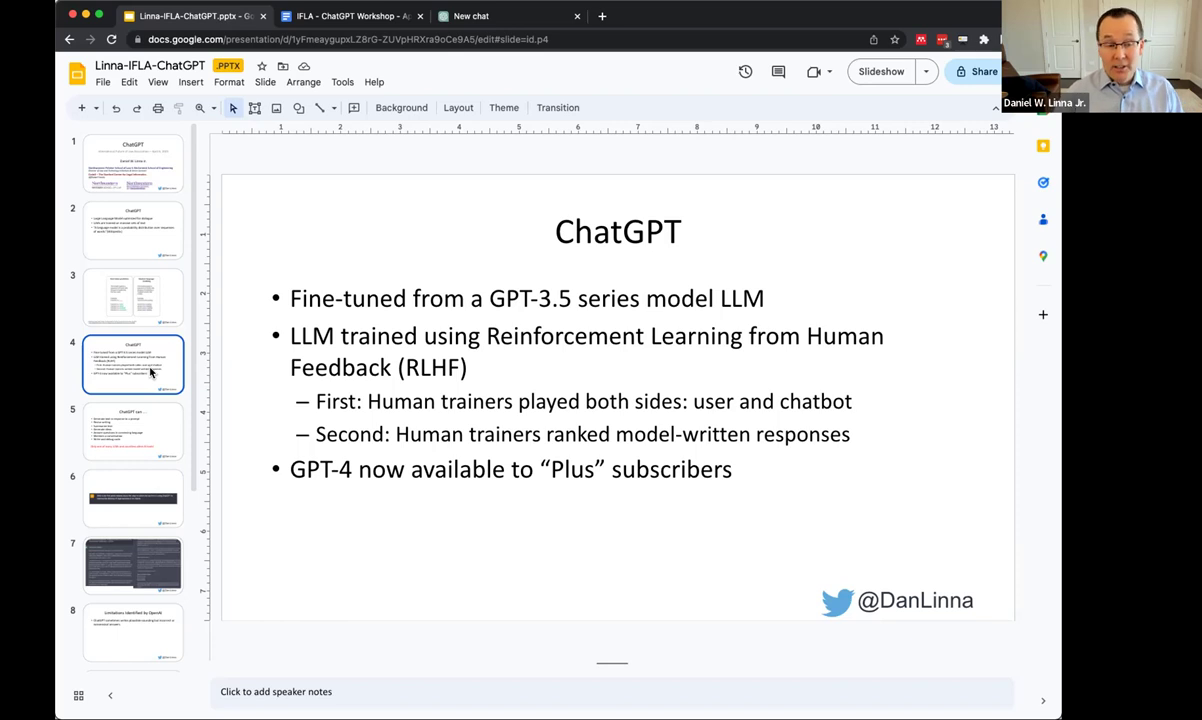
click(120, 402)
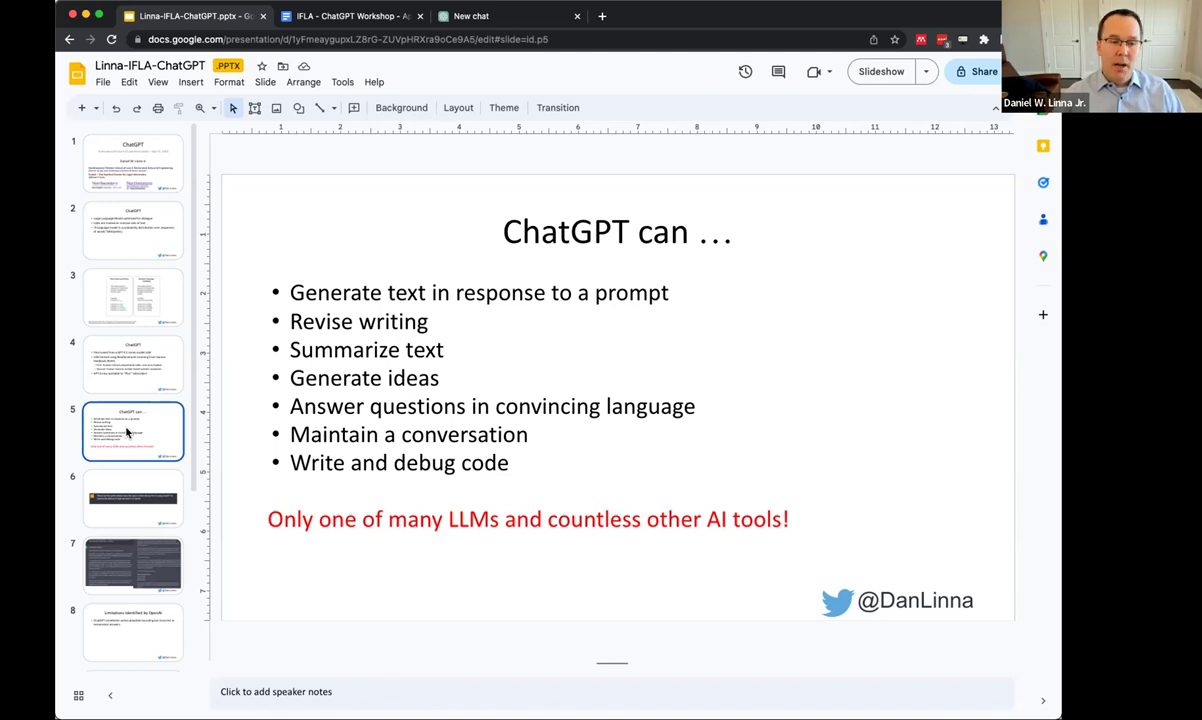
click(136, 500)
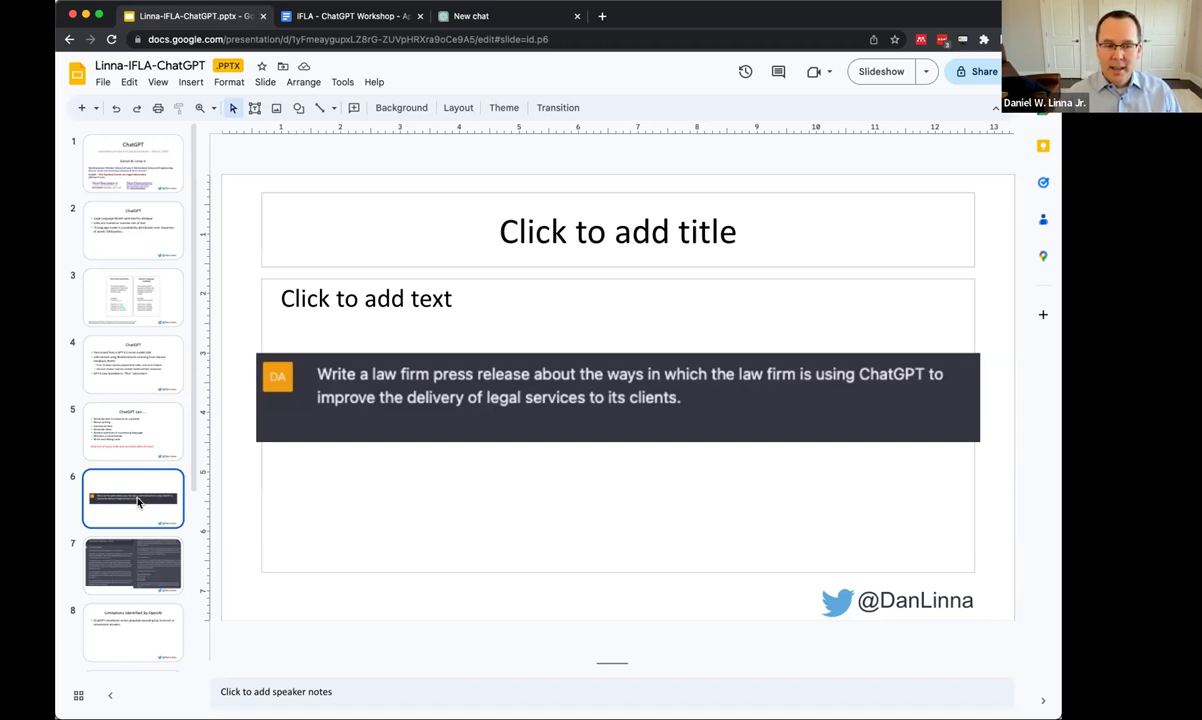
click(124, 576)
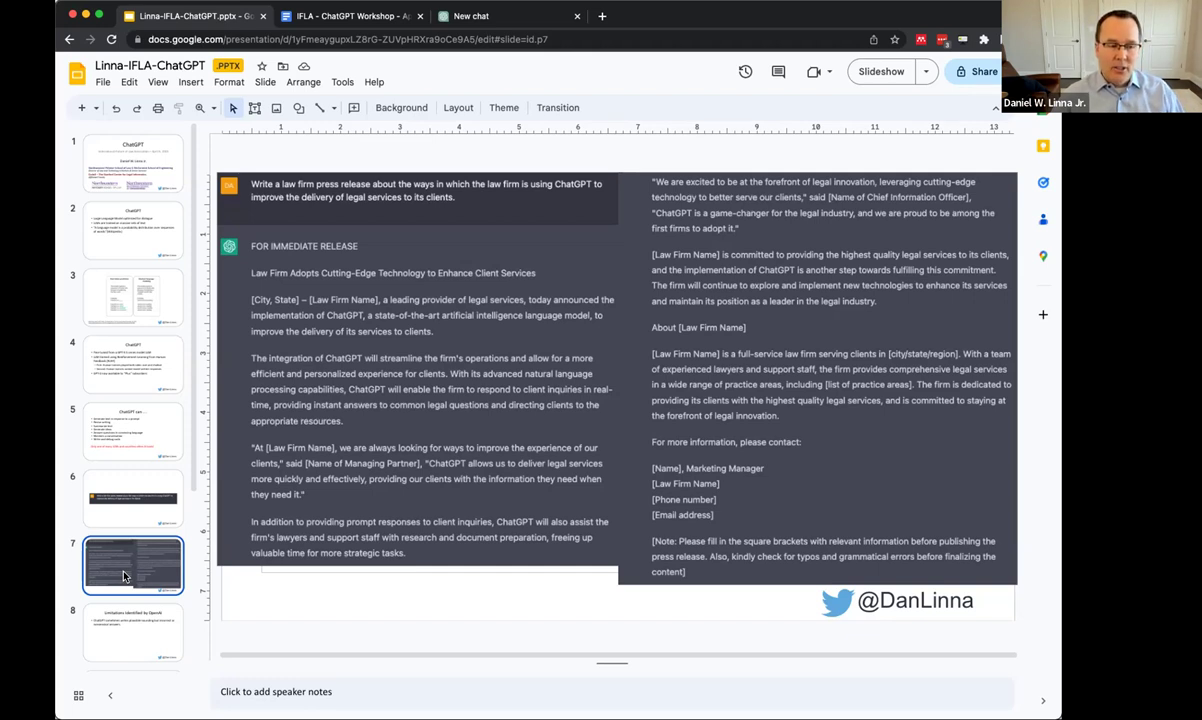
View slides 8 to 11 on OpenAI's identified limitations, the solution, the use cases and prompt engineering.
scroll(123, 576, down, 2)
click(135, 558)
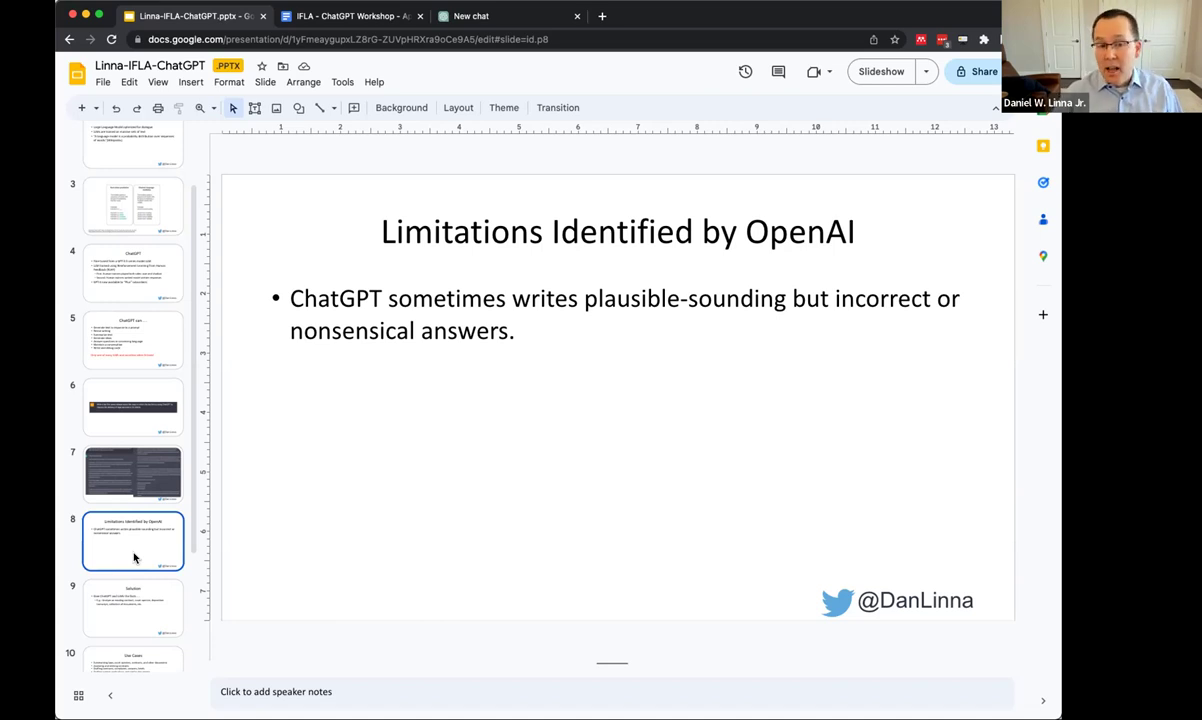
click(137, 598)
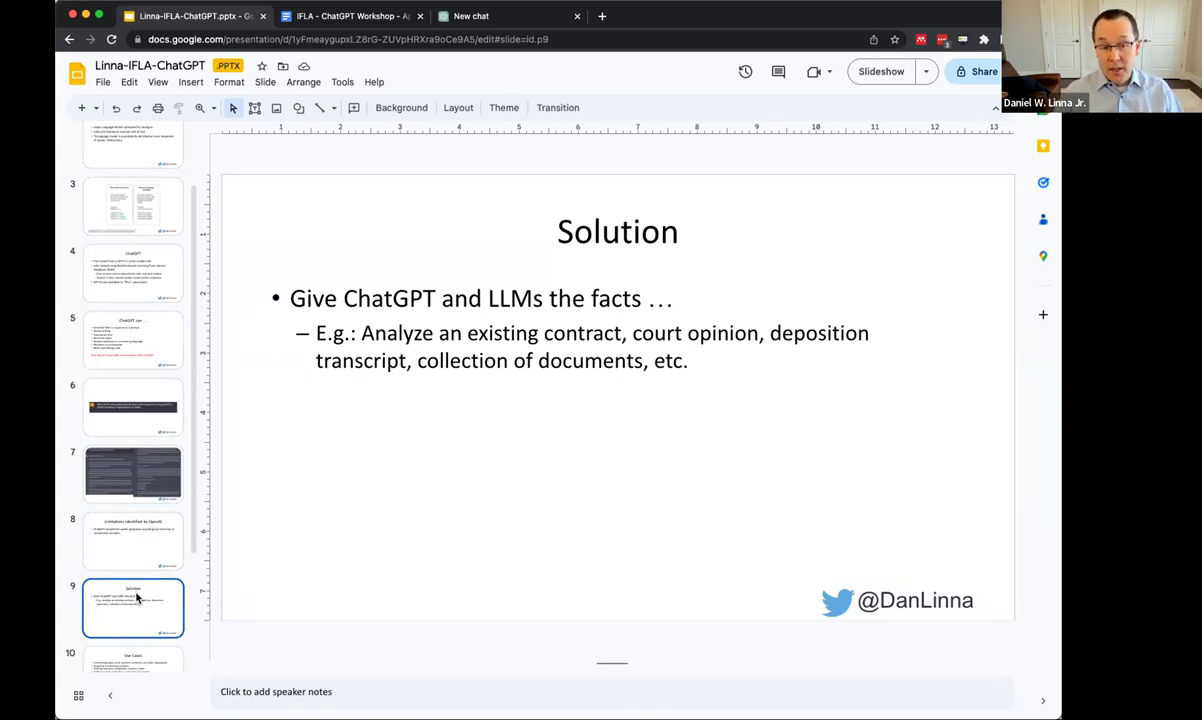
scroll(137, 597, down, 2)
click(140, 588)
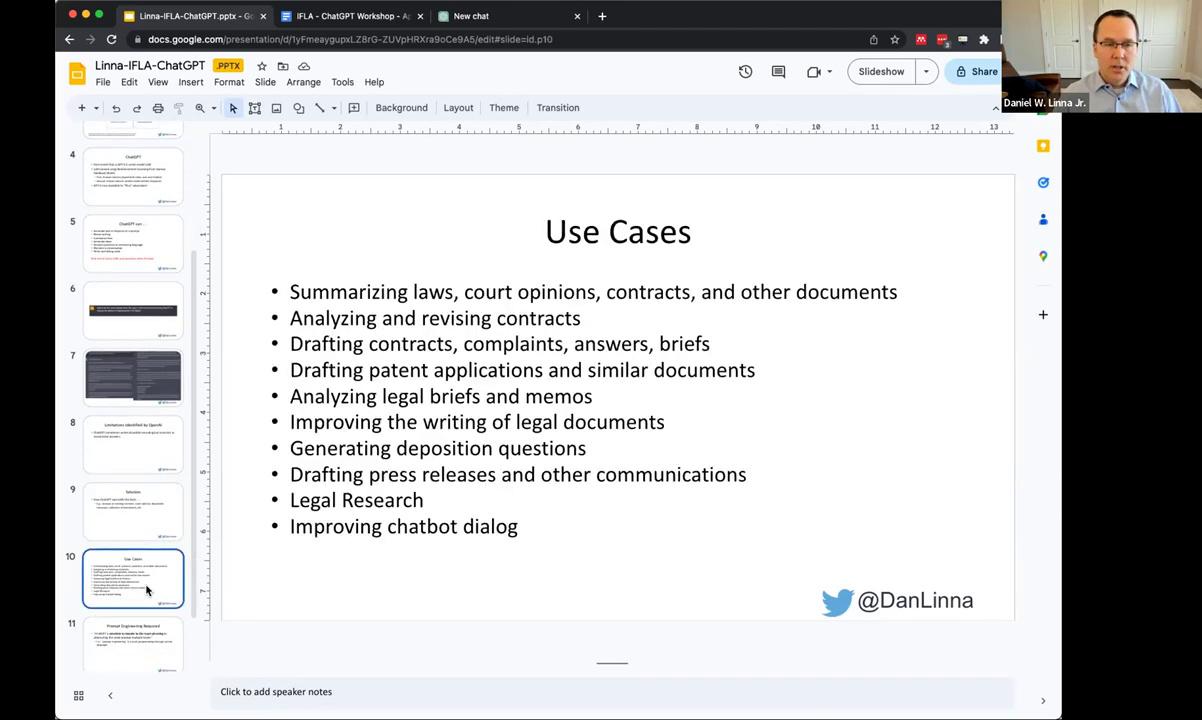
scroll(146, 591, down, 2)
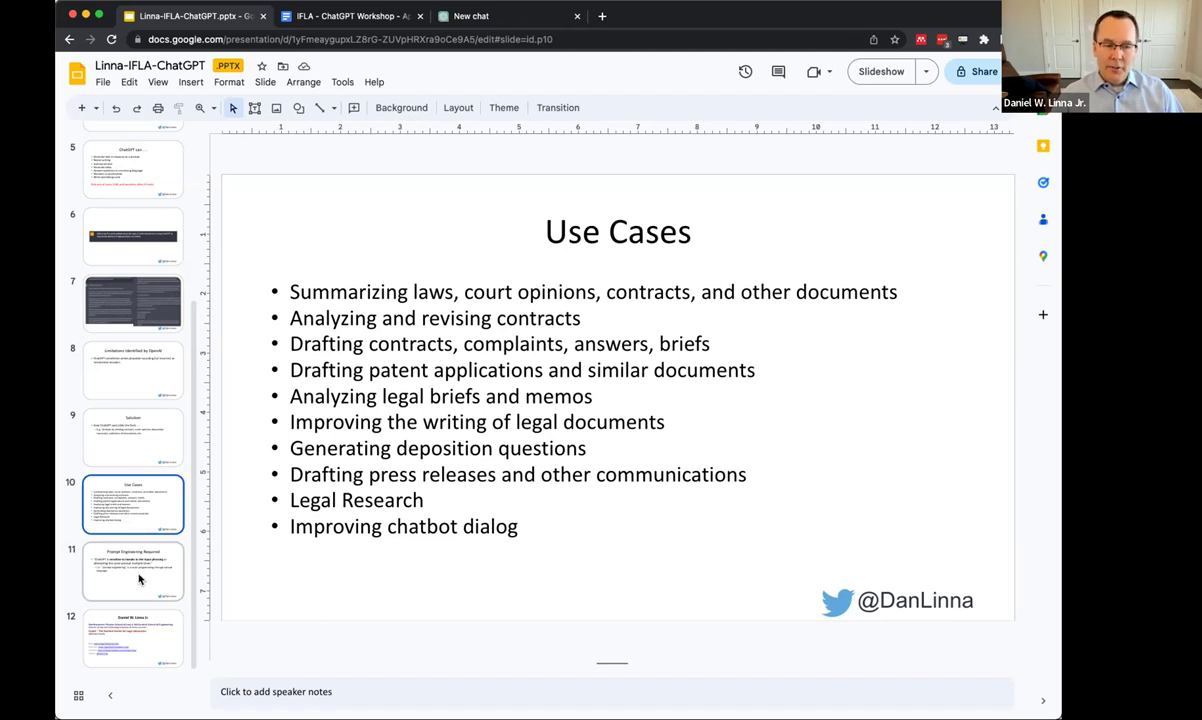
click(139, 579)
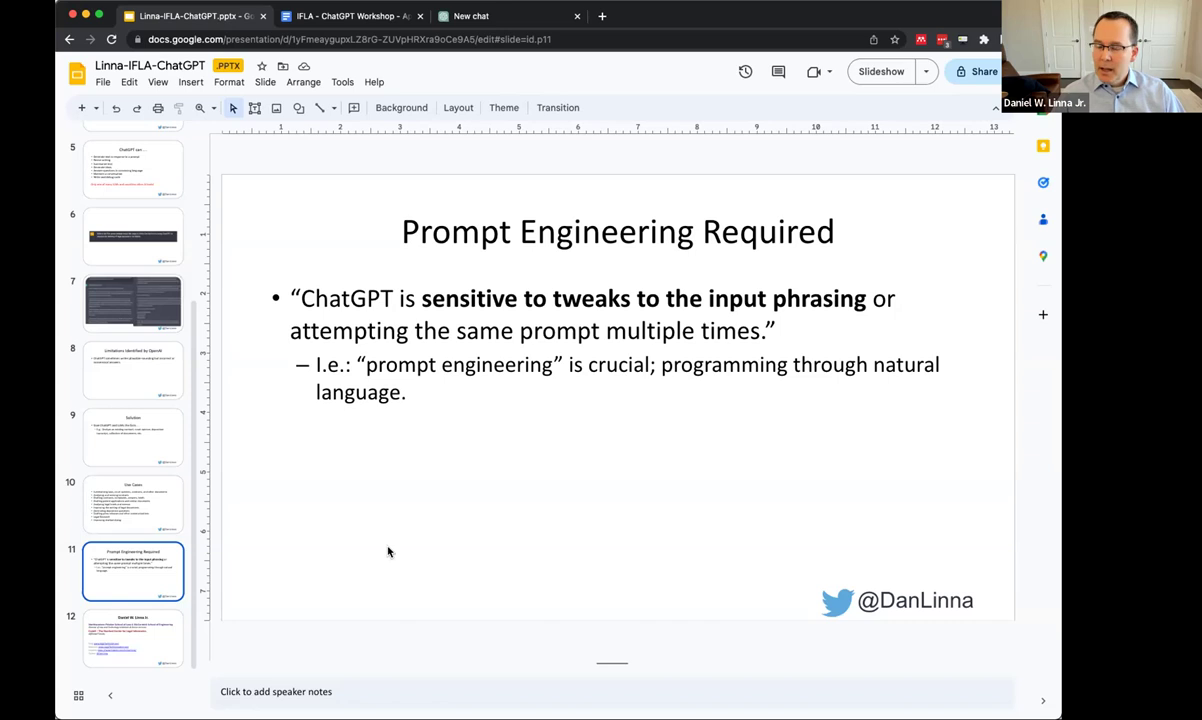
Switch to the IFLA ChatGPT Workshop document and copy the full initial scenario prompt for the IRAC legal memo.
click(345, 16)
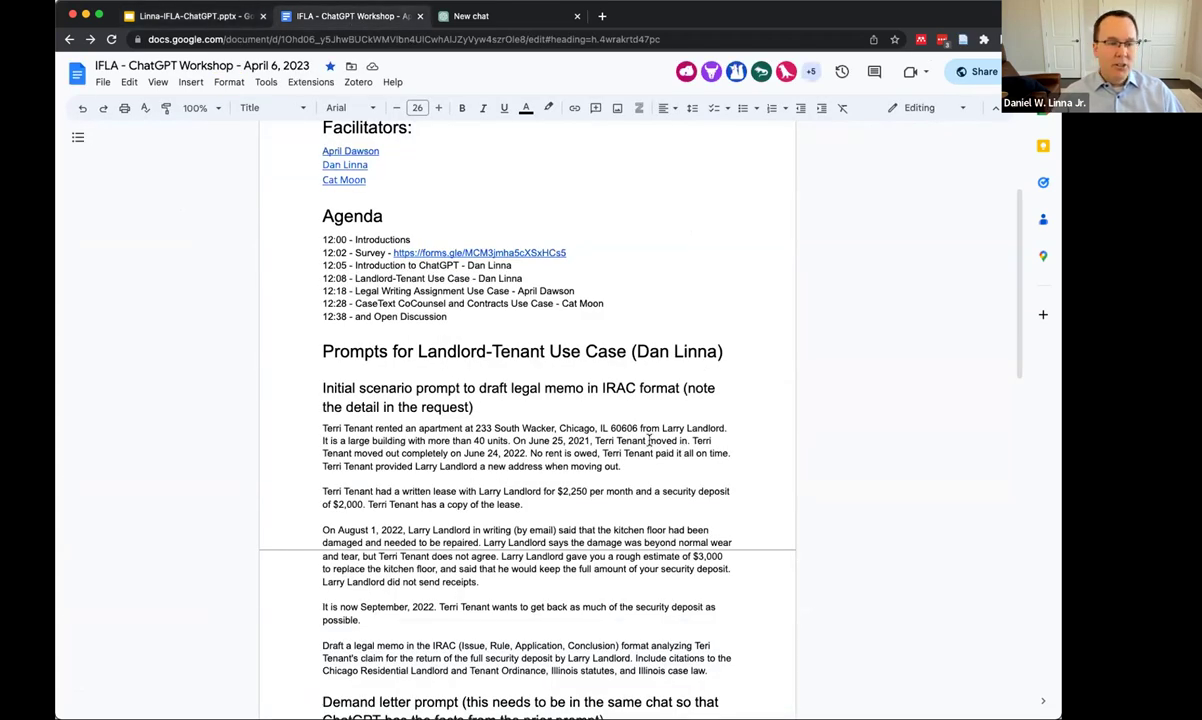
scroll(610, 415, down, 1)
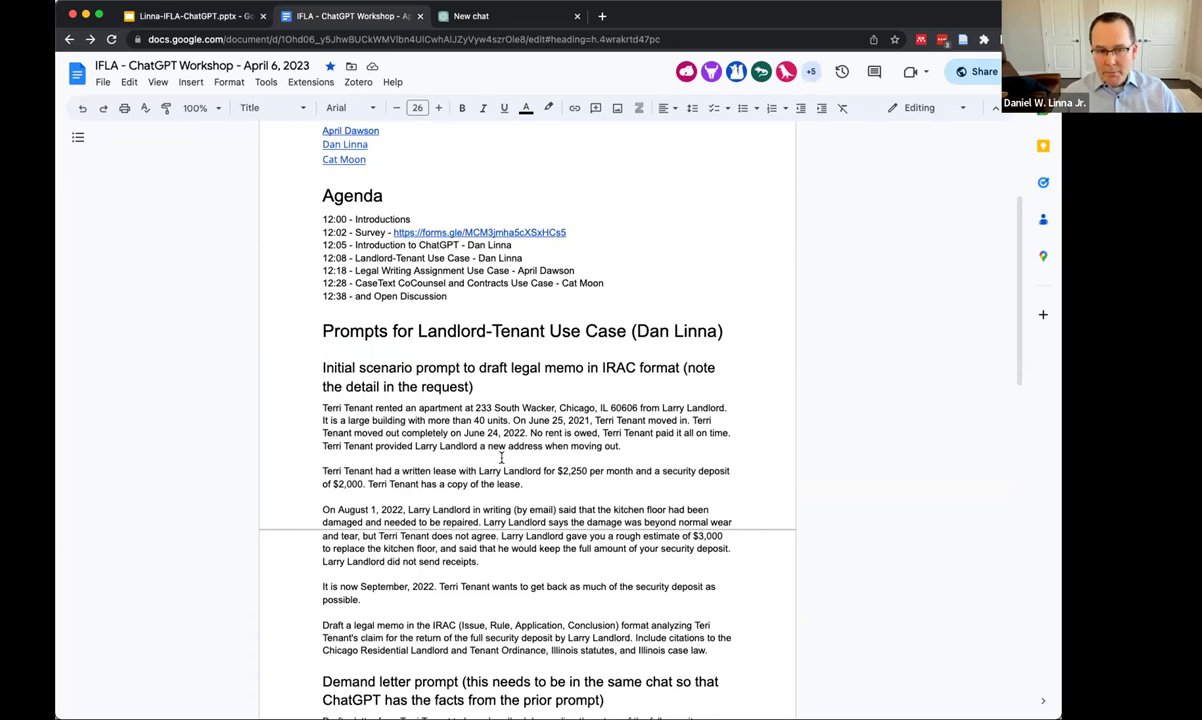
scroll(501, 456, down, 2)
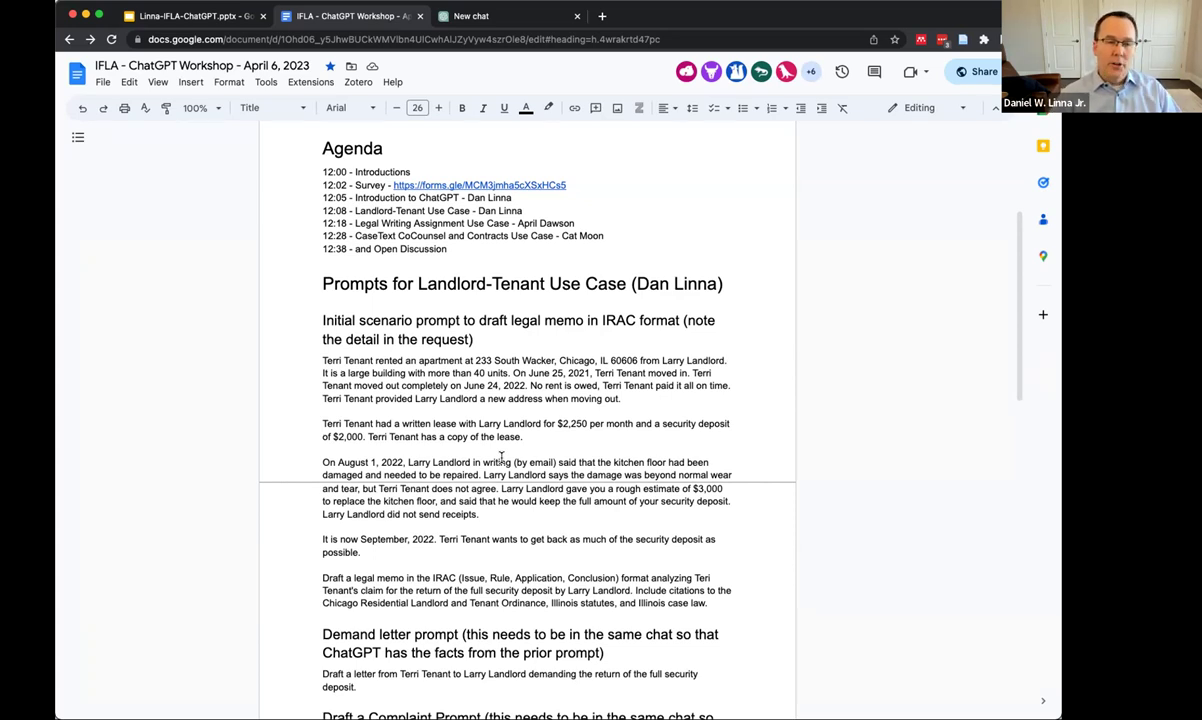
click(711, 603)
drag(711, 603, 273, 364)
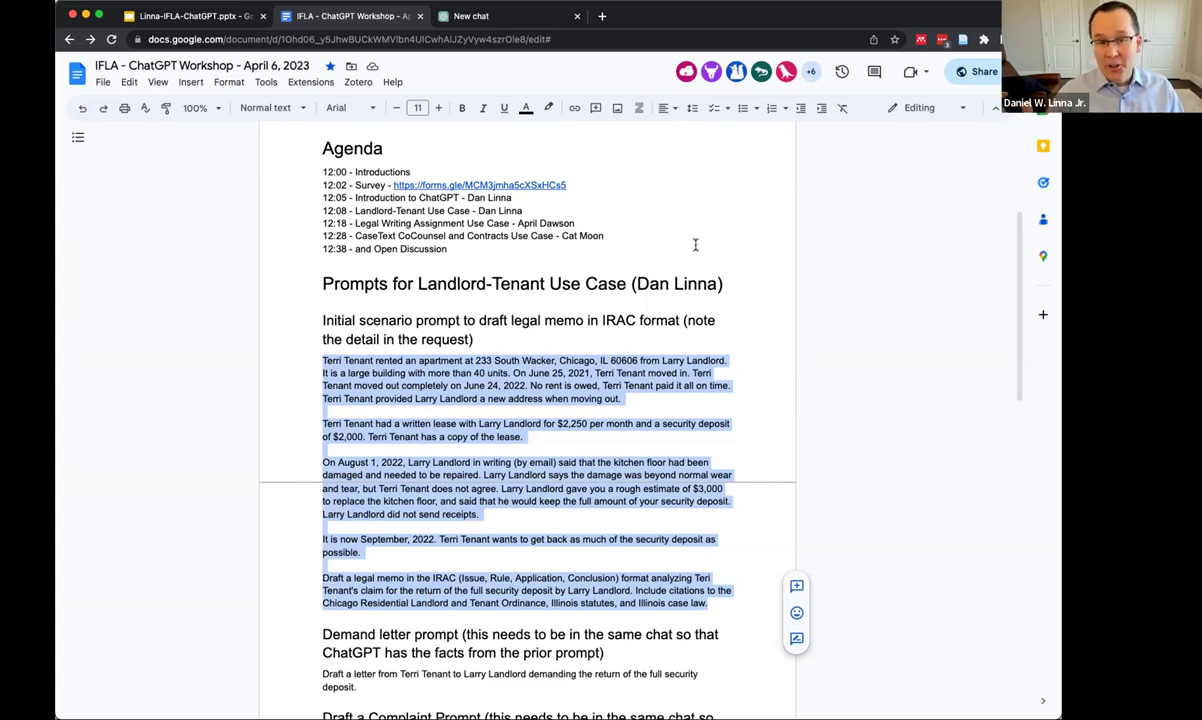
Switch to the new ChatGPT chat, look over the available models and choose GPT-4.
click(513, 18)
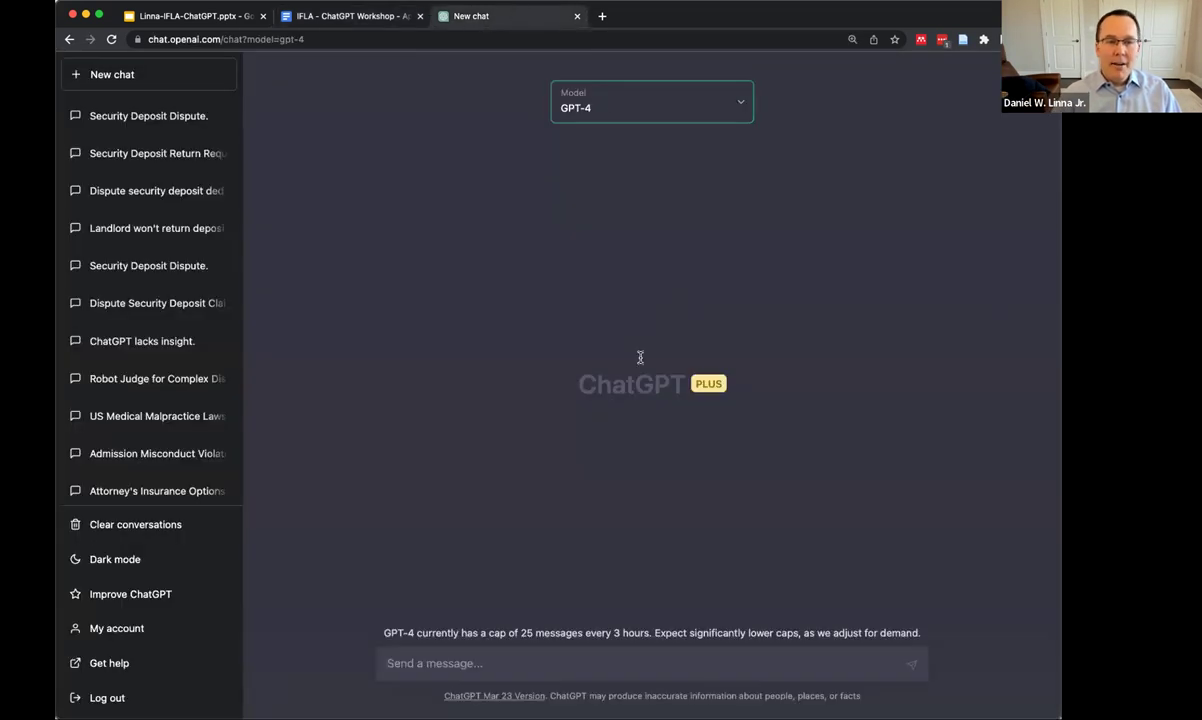
click(740, 106)
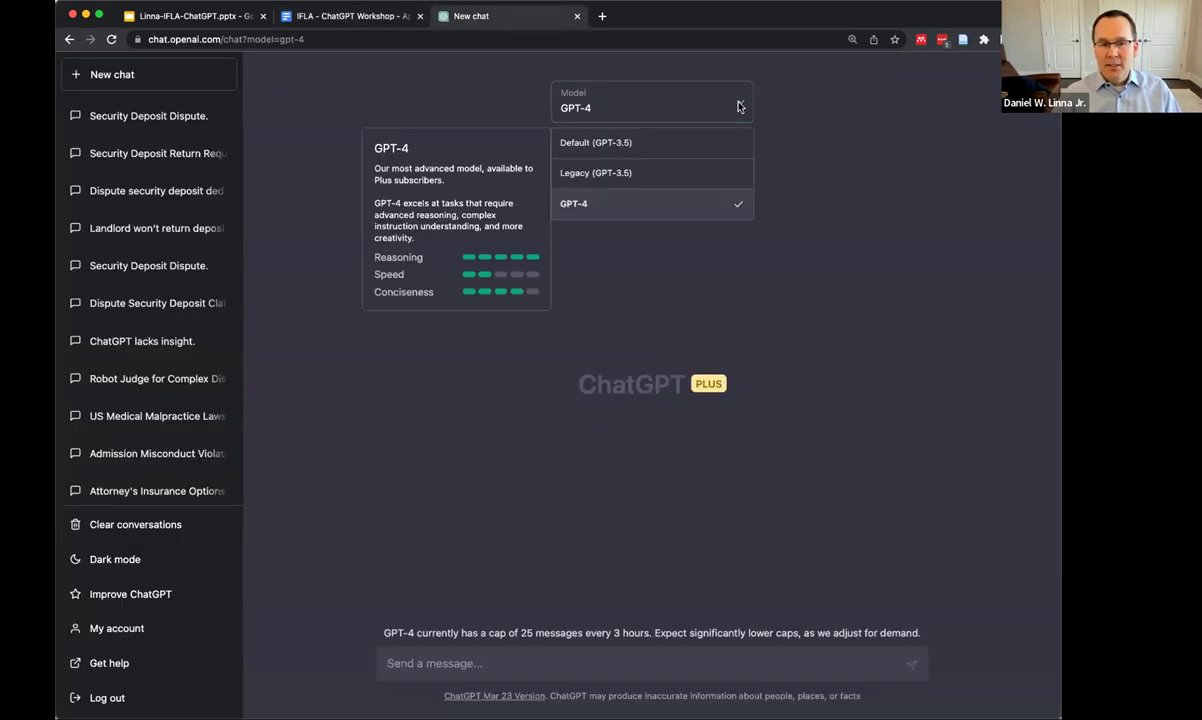
click(629, 205)
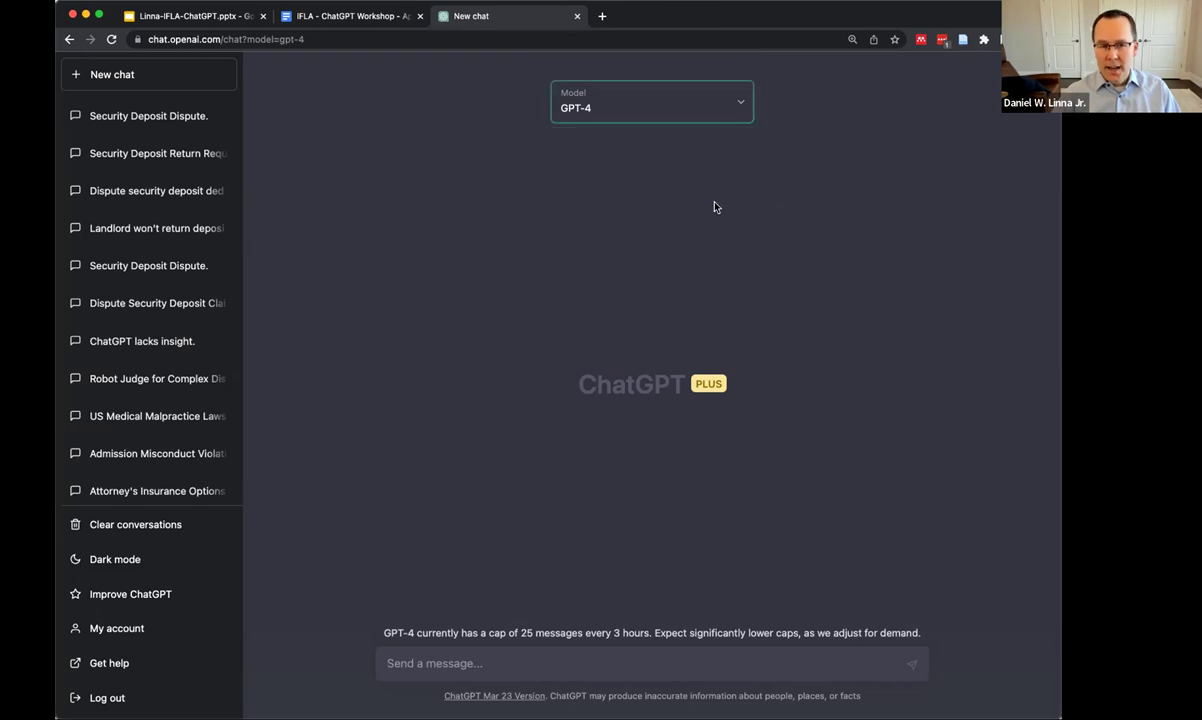
click(740, 106)
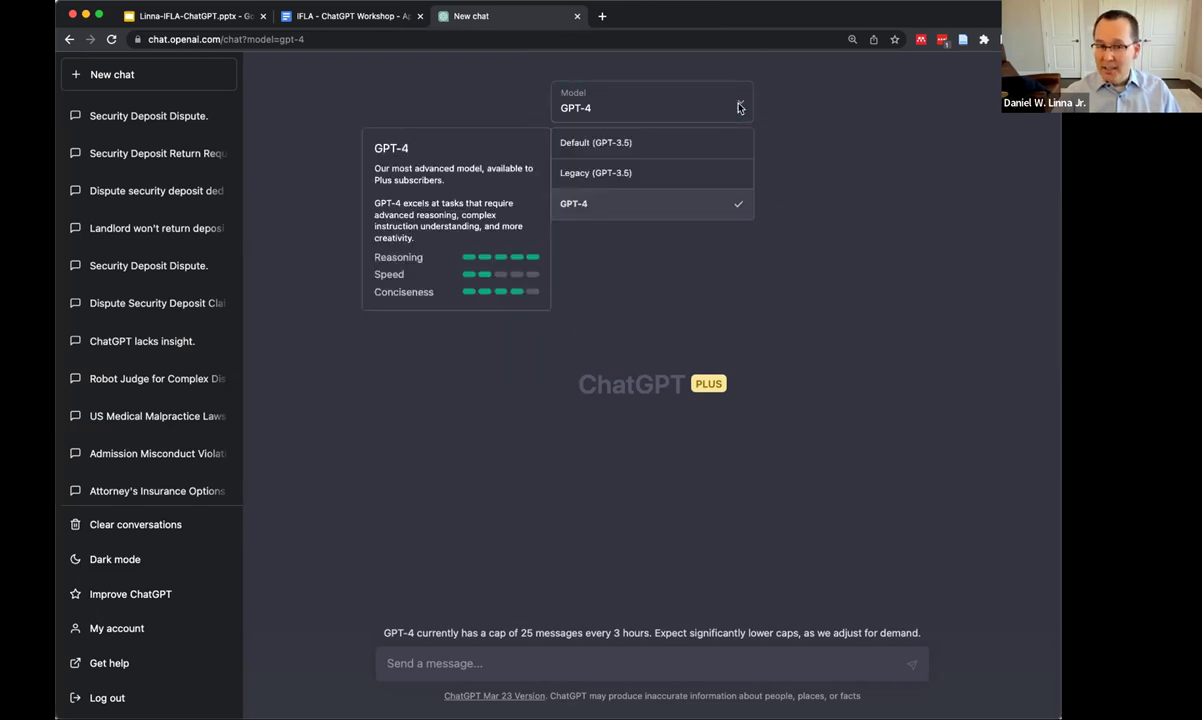
click(684, 203)
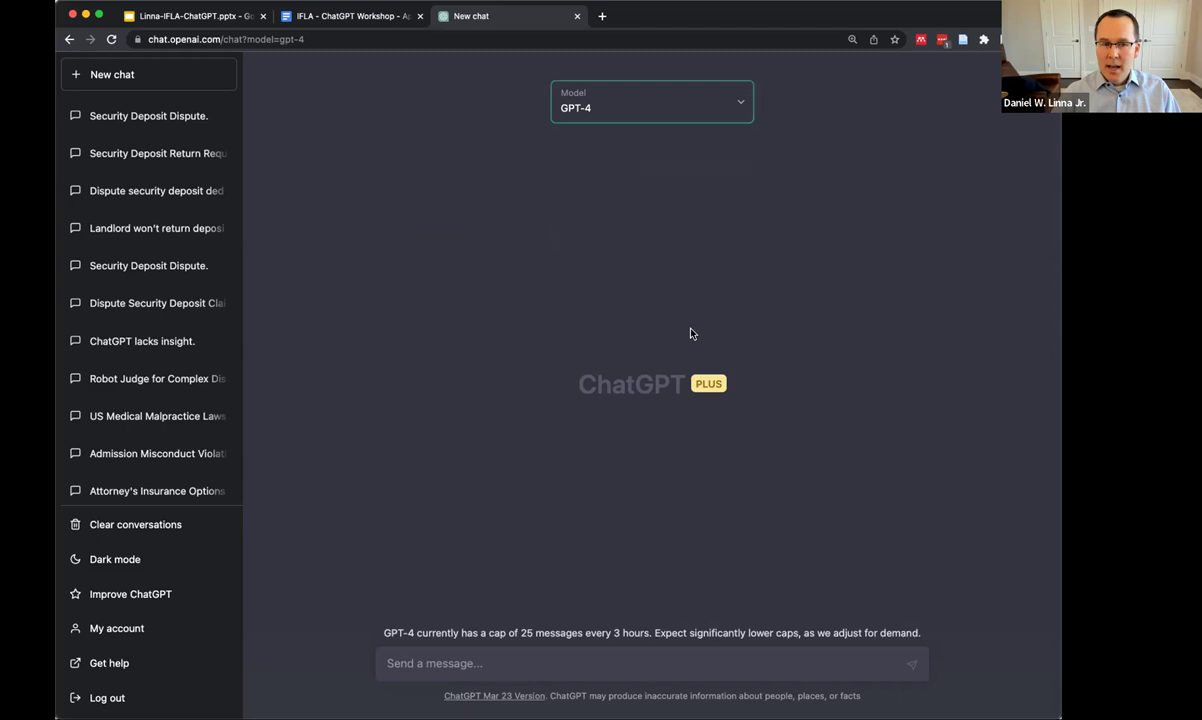
Submit the copied security deposit scenario as a prompt for a legal memo in IRAC format with Chicago and Illinois citations.
click(614, 660)
key(super+v)
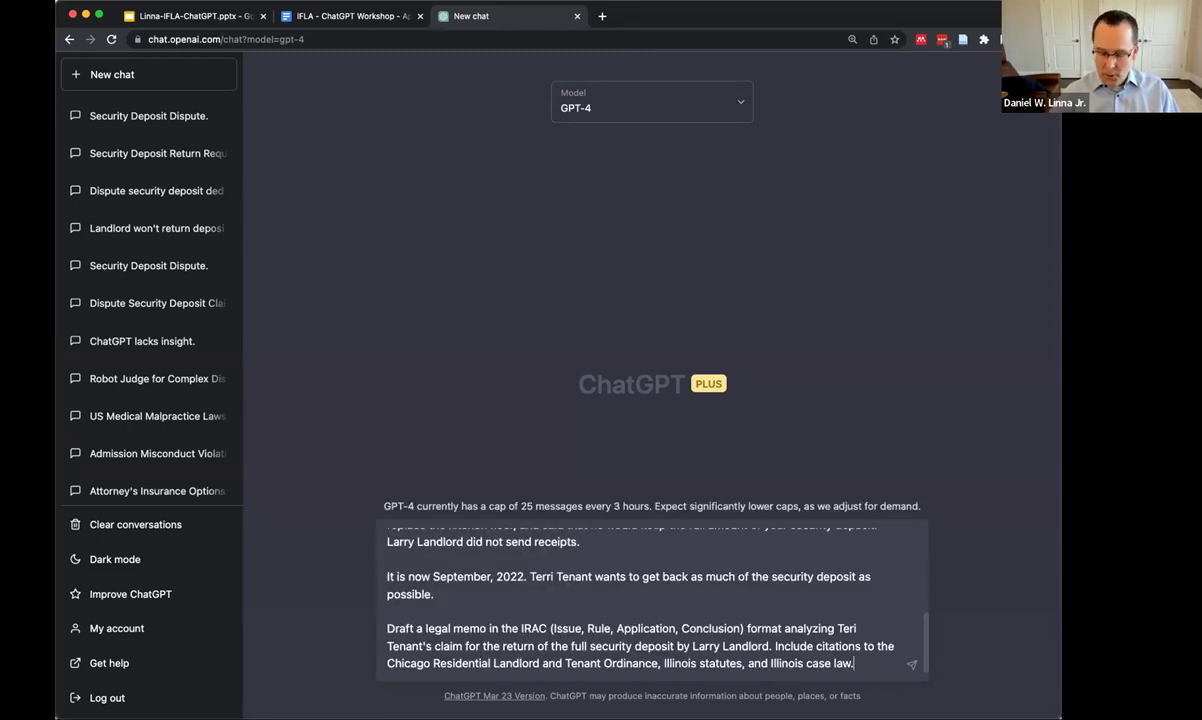
key(Return)
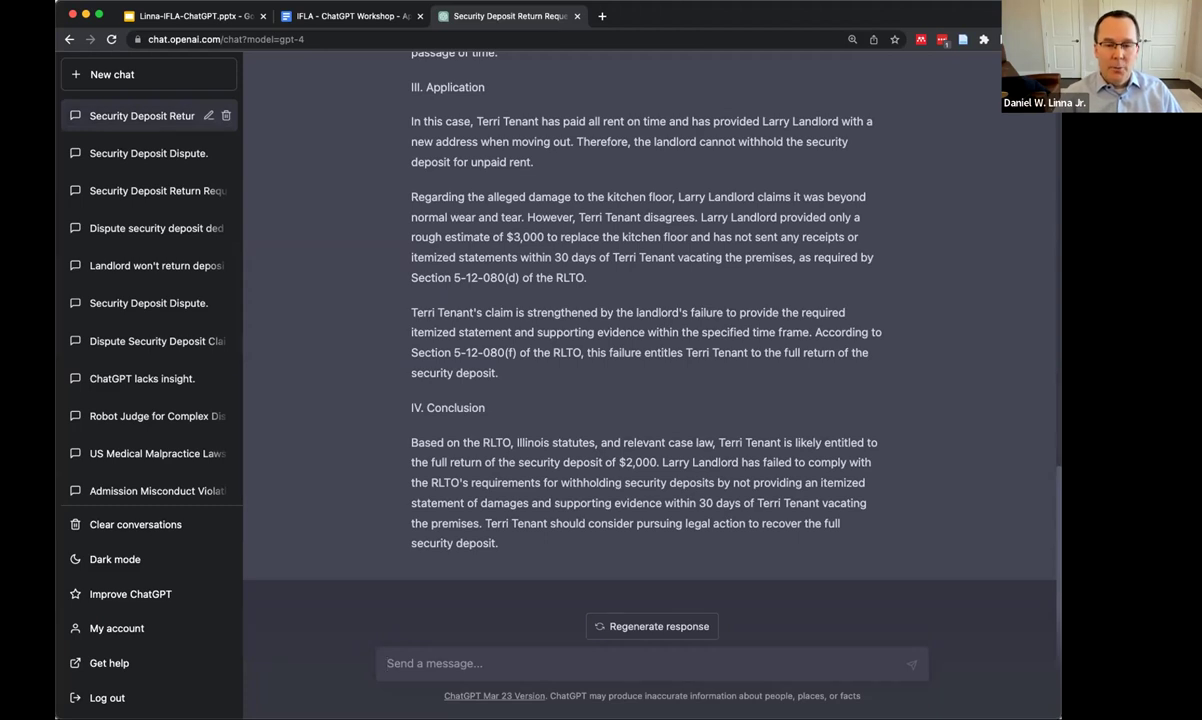
Copy the demand letter prompt from the workshop document and submit it in the same ChatGPT conversation.
click(352, 16)
scroll(379, 531, down, 2)
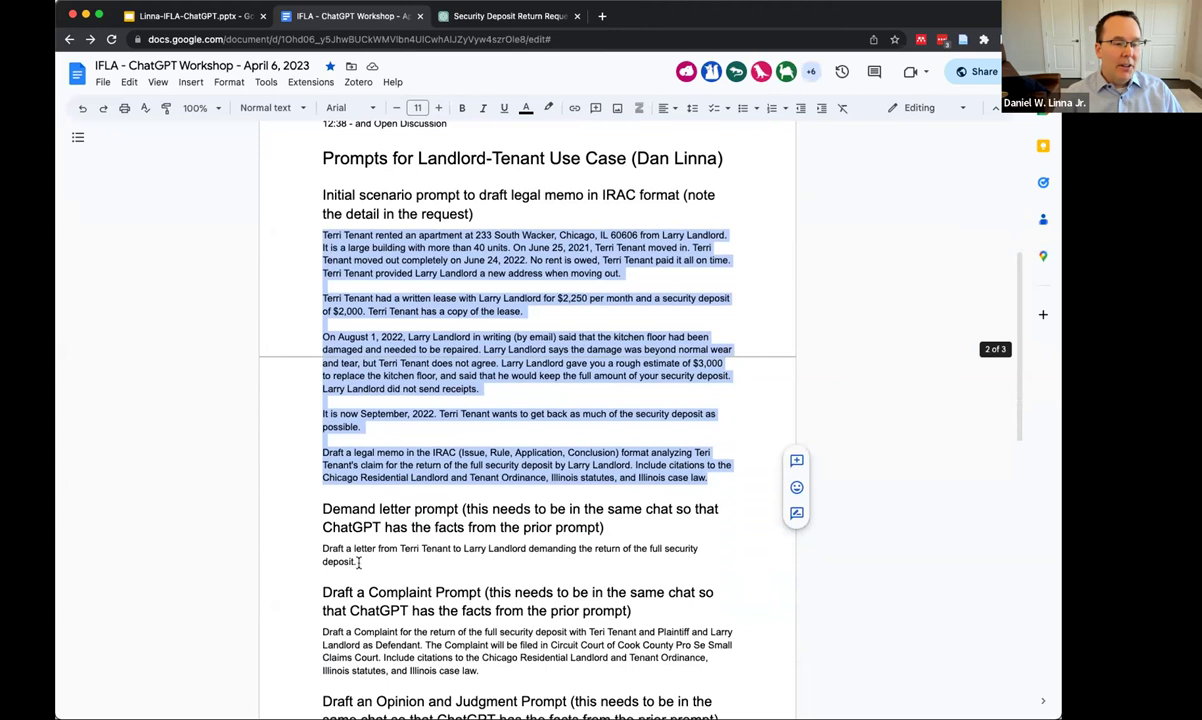
drag(359, 562, 292, 541)
key(super+c)
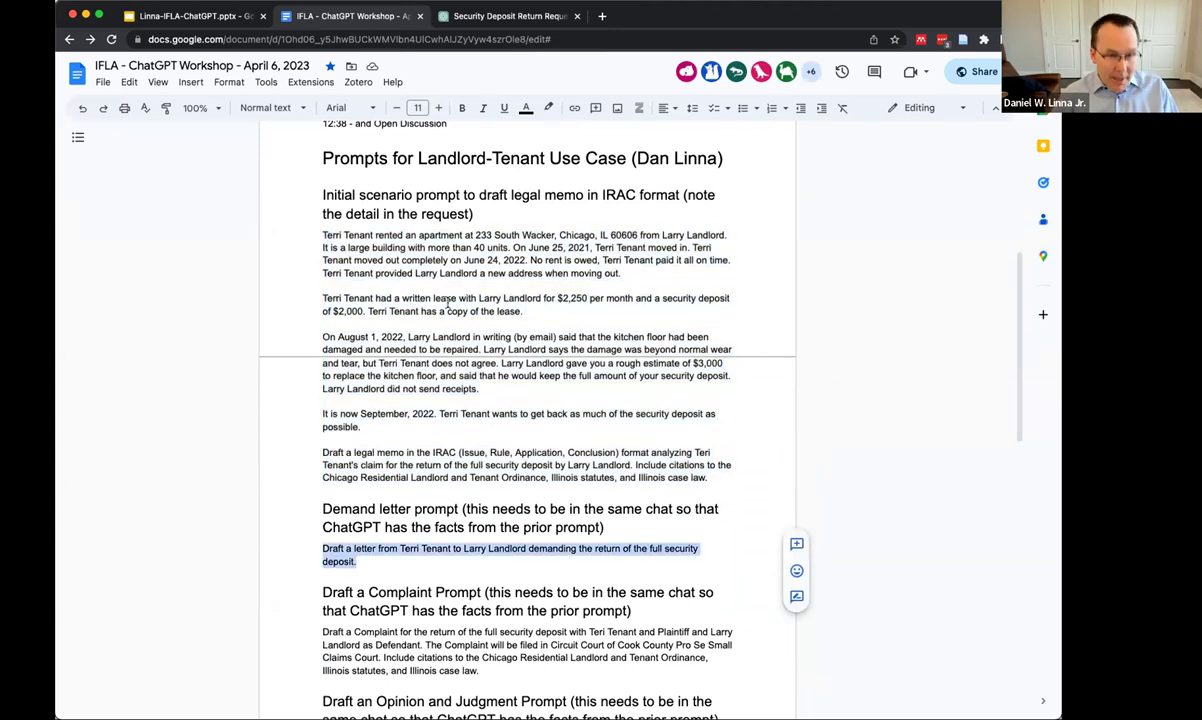
click(535, 16)
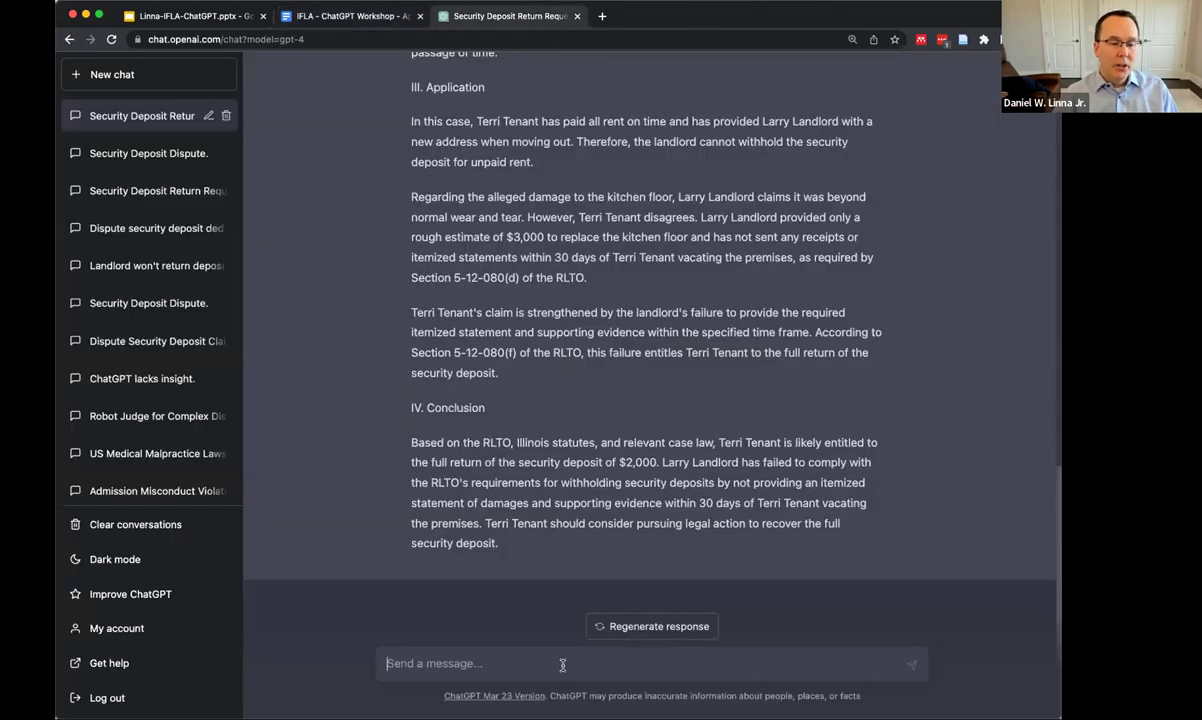
key(super+v)
key(Return)
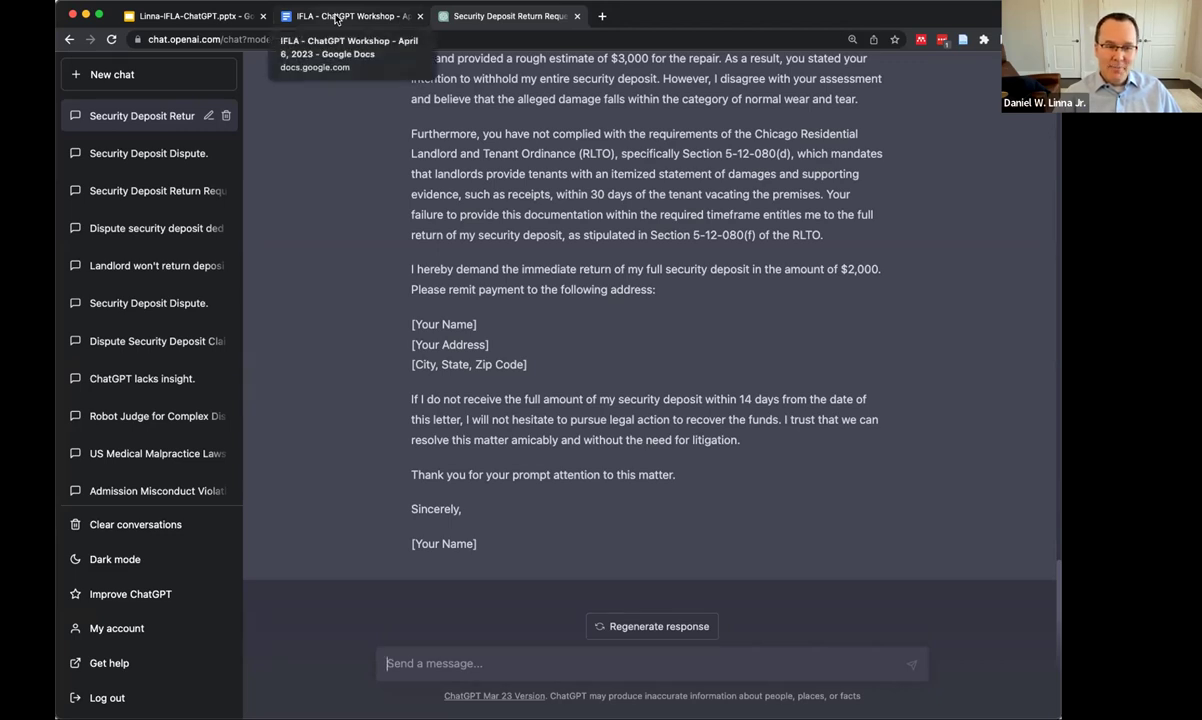
Copy the Draft a Complaint prompt for the Cook County Pro Se Small Claims Court and submit it in the same ChatGPT chat.
click(337, 18)
scroll(512, 565, down, 1)
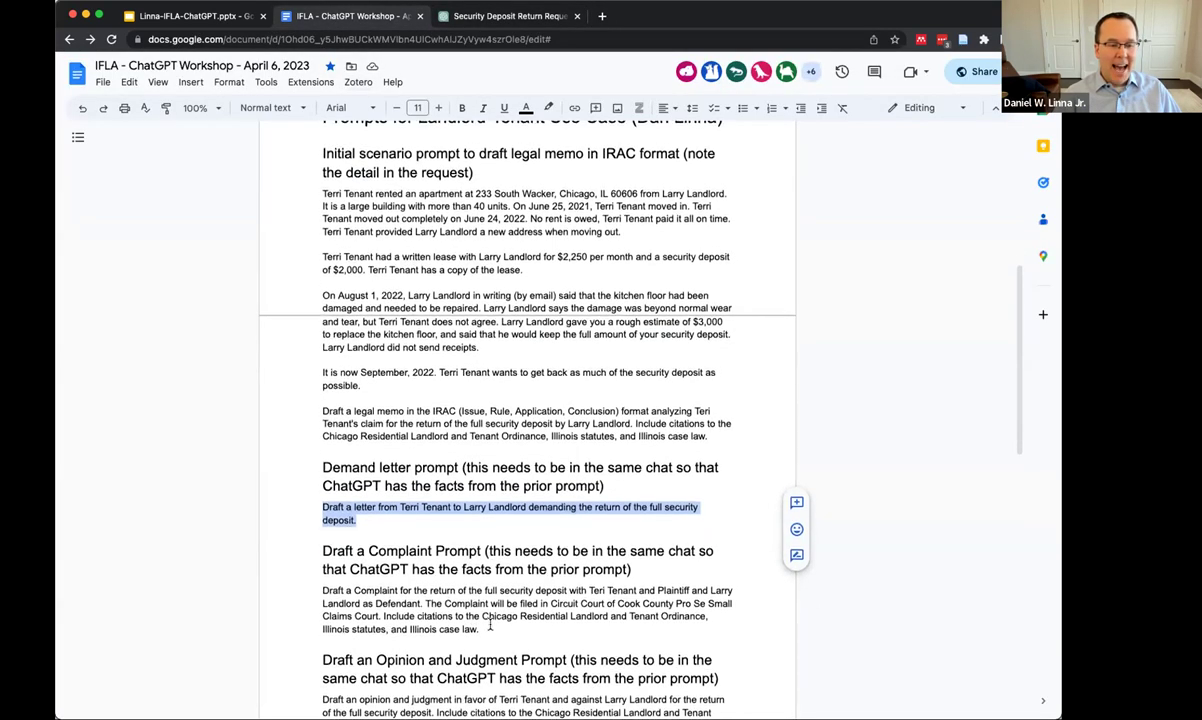
scroll(480, 600, down, 3)
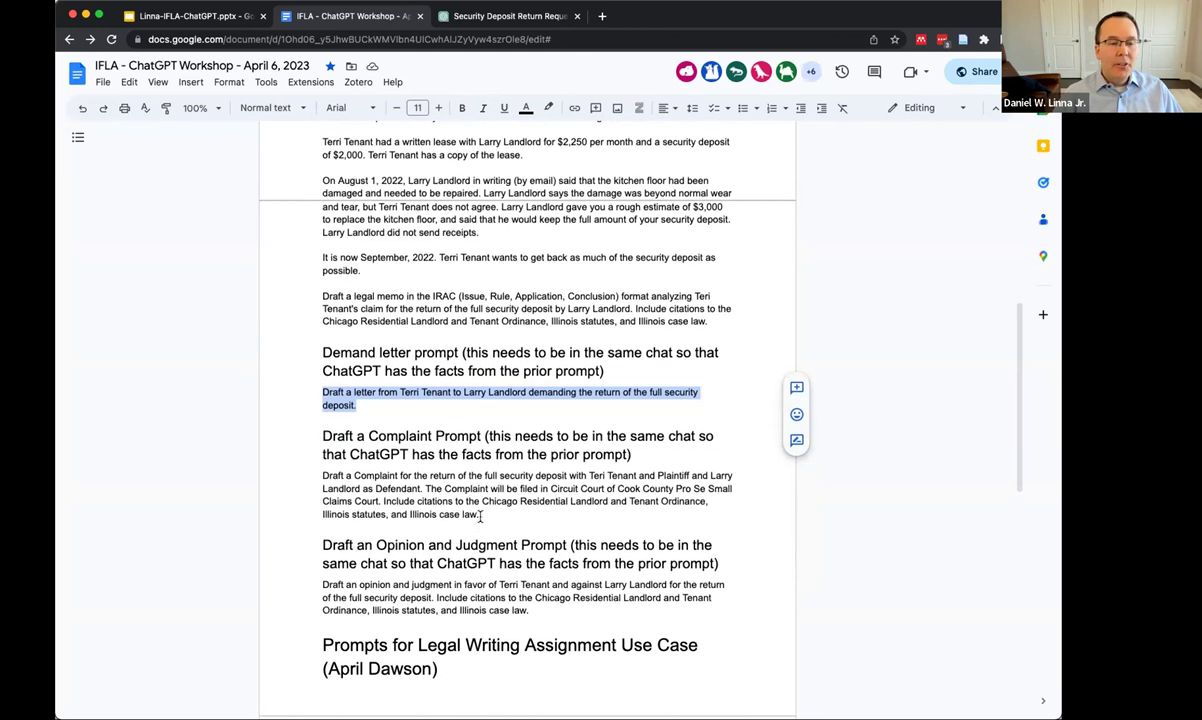
drag(480, 516, 276, 477)
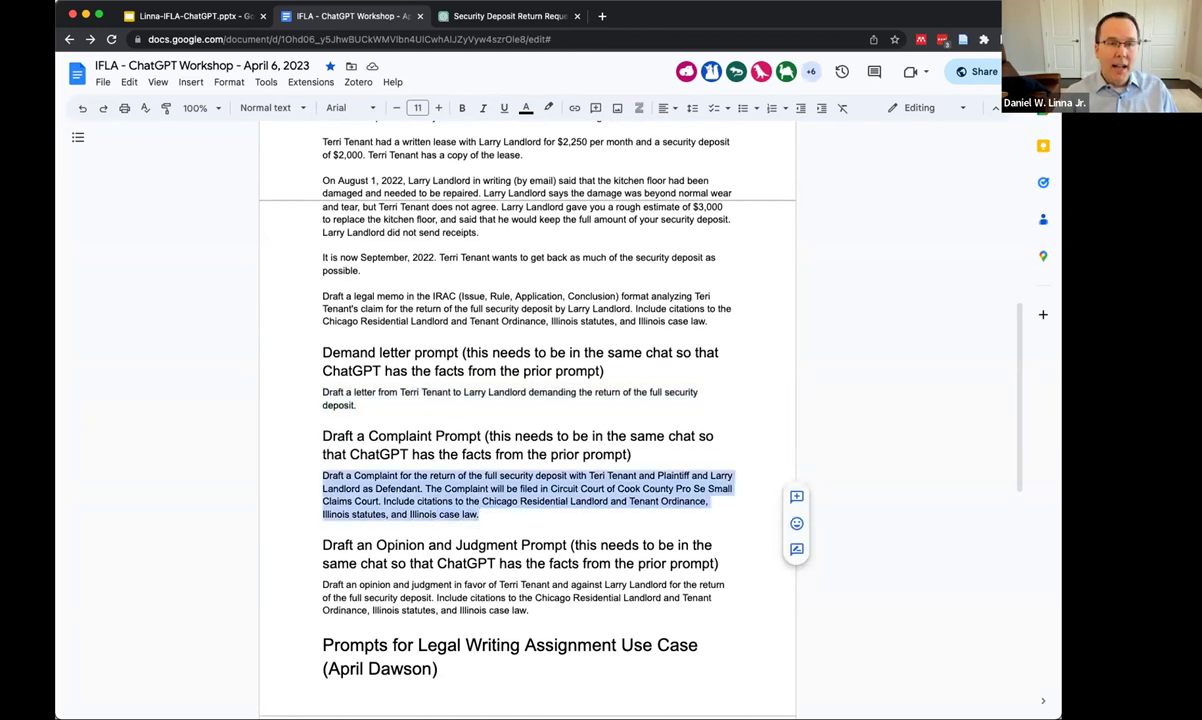
click(541, 18)
text(Draft a Complaint for the return of the full security deposit with Teri Tenant and Plaintiff and Larry Landlord as Defendant. The Complaint will be filed in Circuit Court of Cook County Pro Se Small Claims Court. Include citations to the Chicago Residential Landlord and Tenant Ordinance, Illinois statutes, and Illinois case law.)
key(Return)
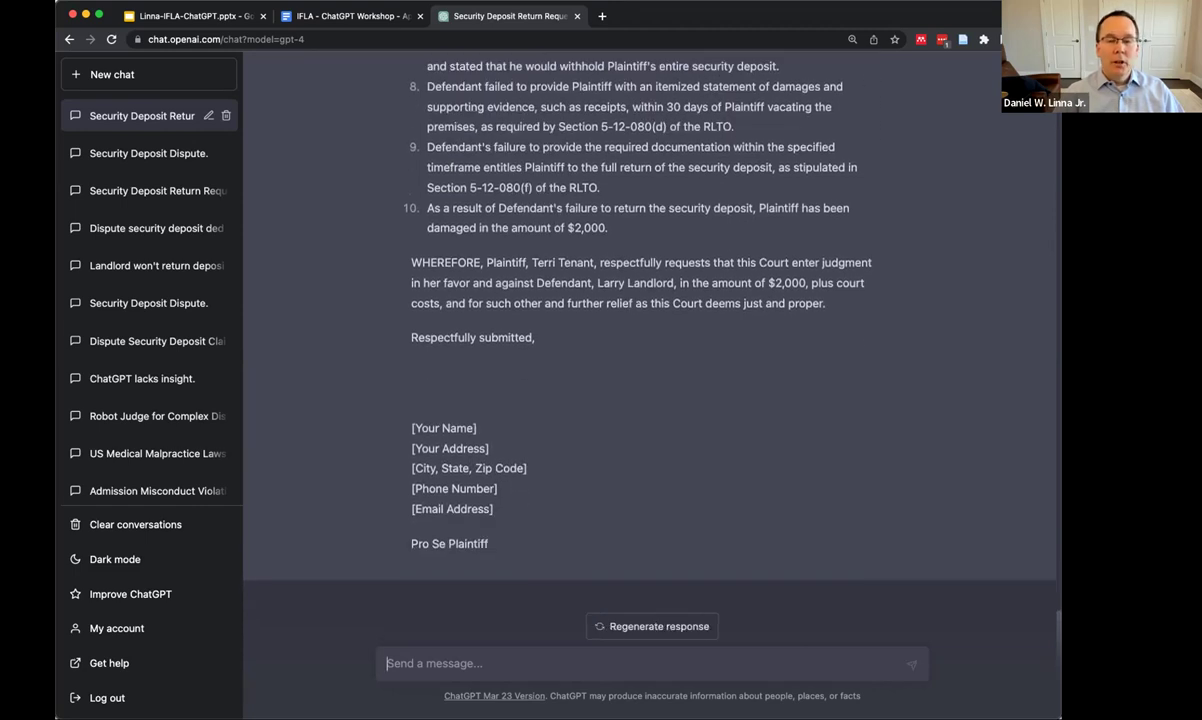
Copy the opinion and judgment prompt in the tenant's favor from the workshop document and submit it in the same ChatGPT chat.
click(348, 17)
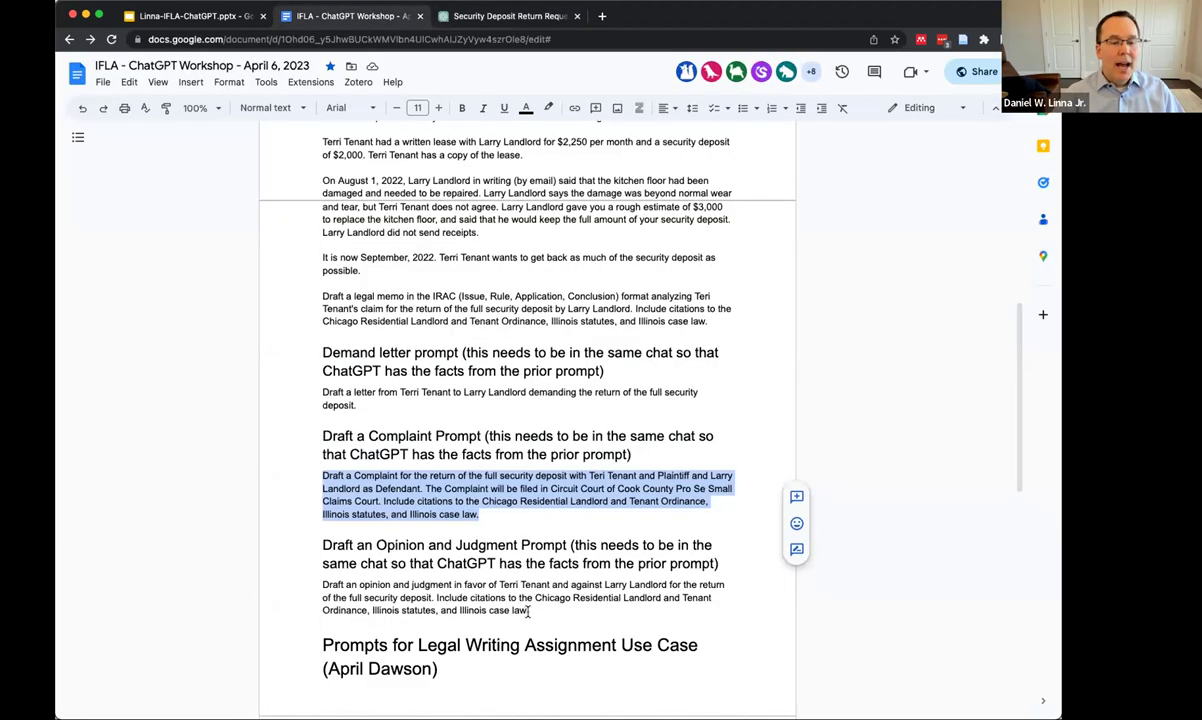
drag(531, 612, 280, 586)
key(super+c)
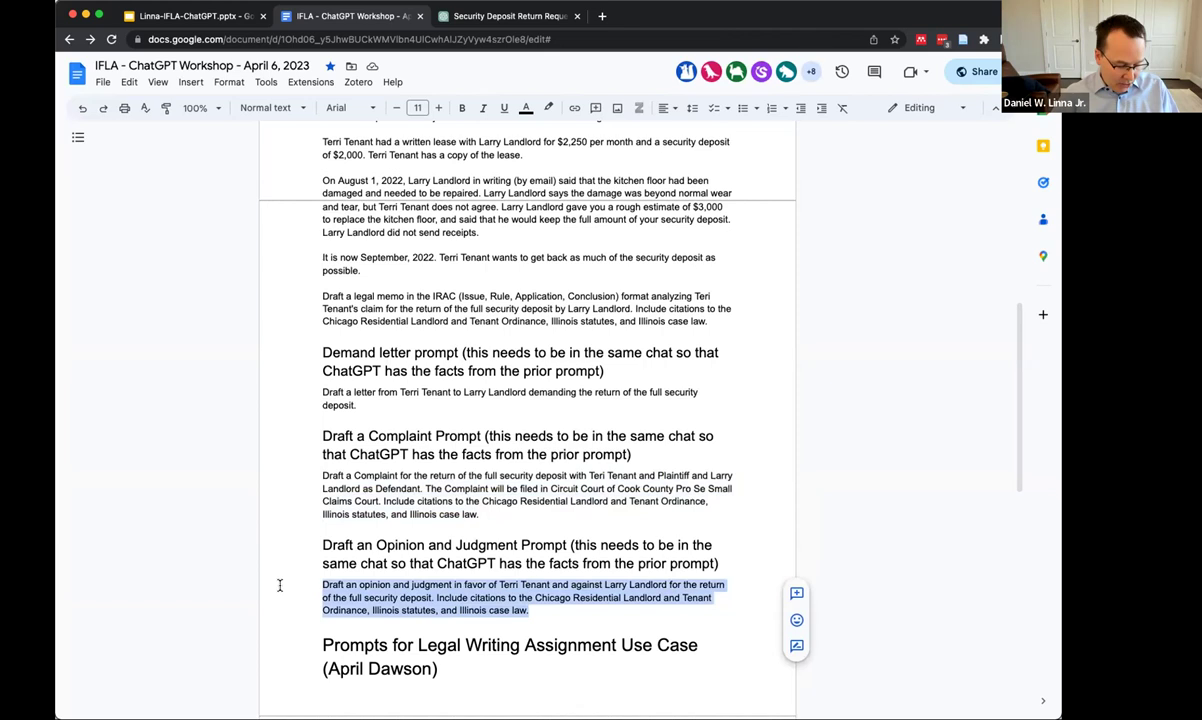
click(510, 17)
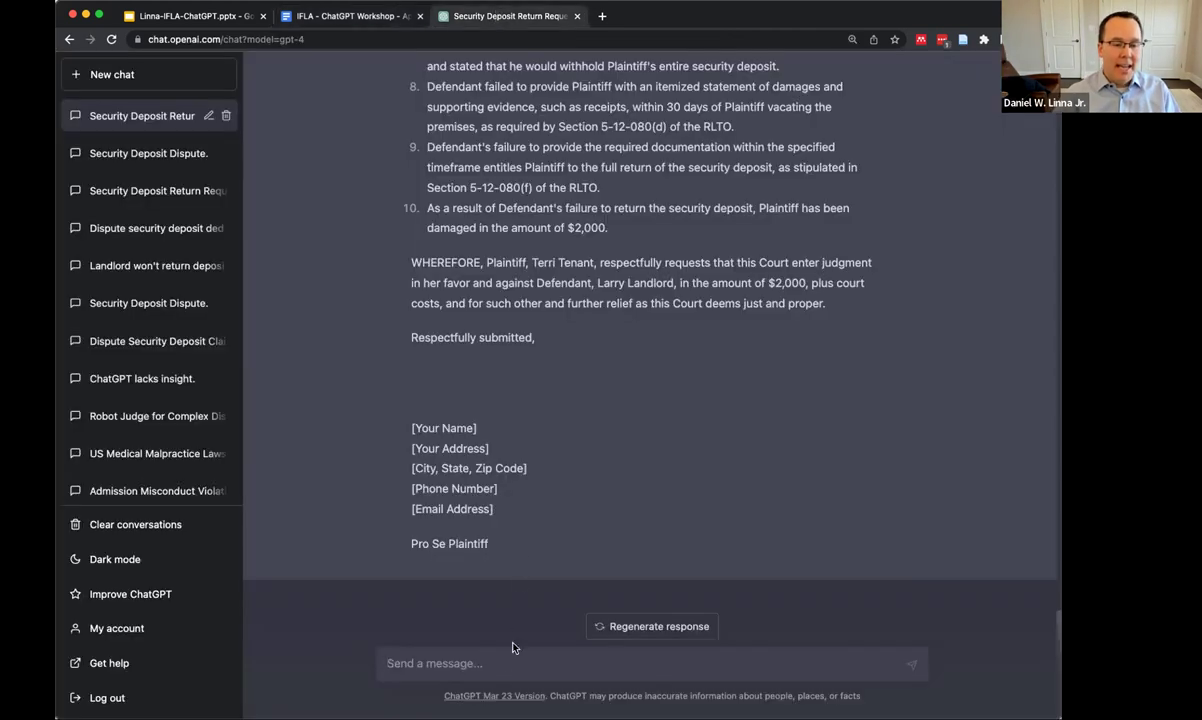
key(super+v)
key(Return)
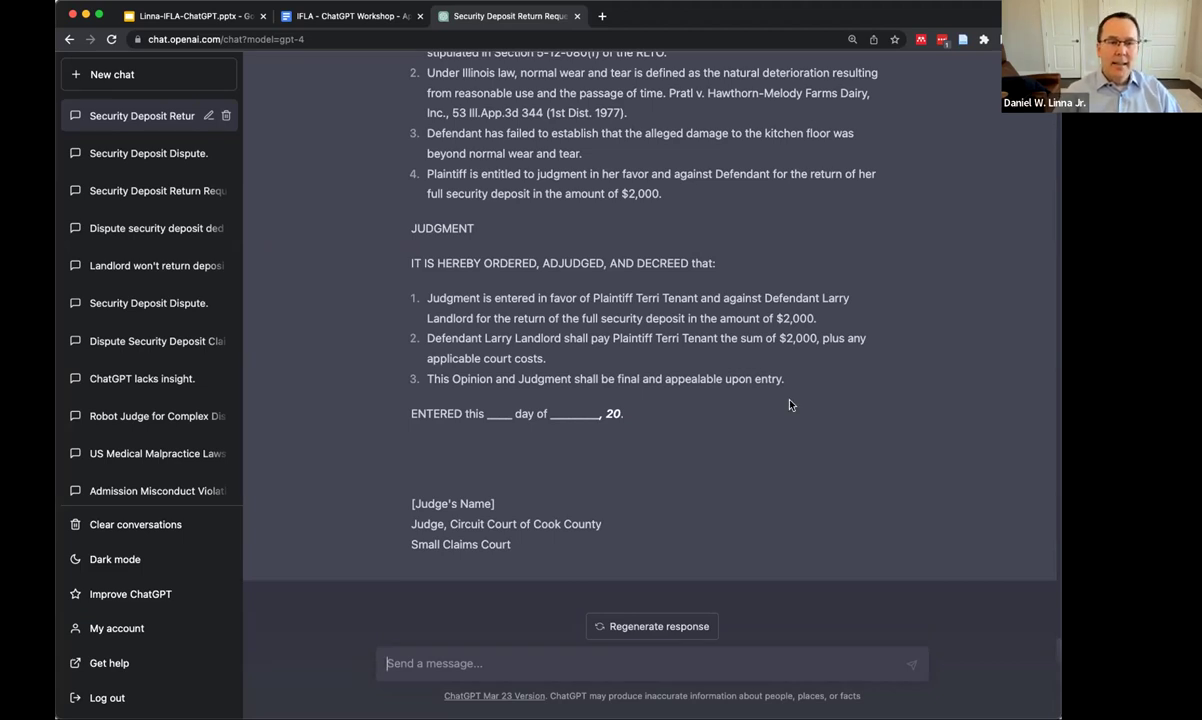
Review the generated opinion and judgment back up to the end of the drafted complaint.
scroll(741, 375, up, 6)
scroll(790, 402, up, 10)
scroll(790, 407, up, 5)
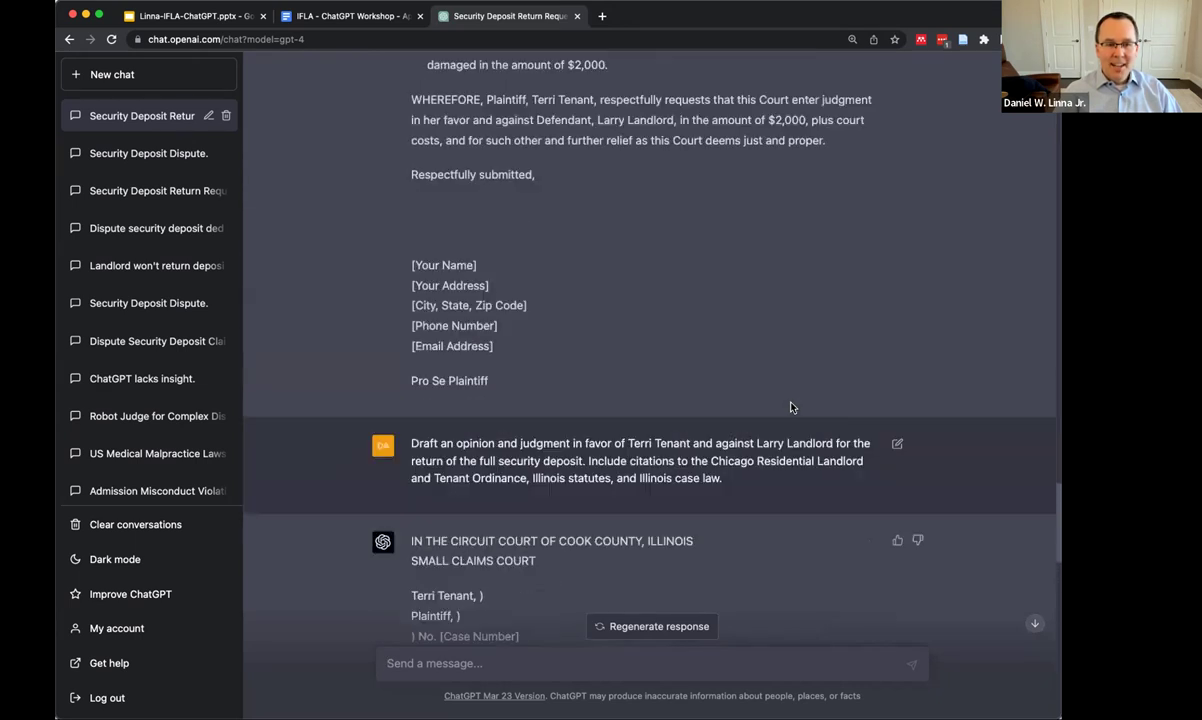
Look back through the drafted complaint to the opening of the demand letter for the full security deposit.
scroll(790, 407, up, 5)
scroll(793, 408, up, 10)
scroll(793, 408, up, 10)
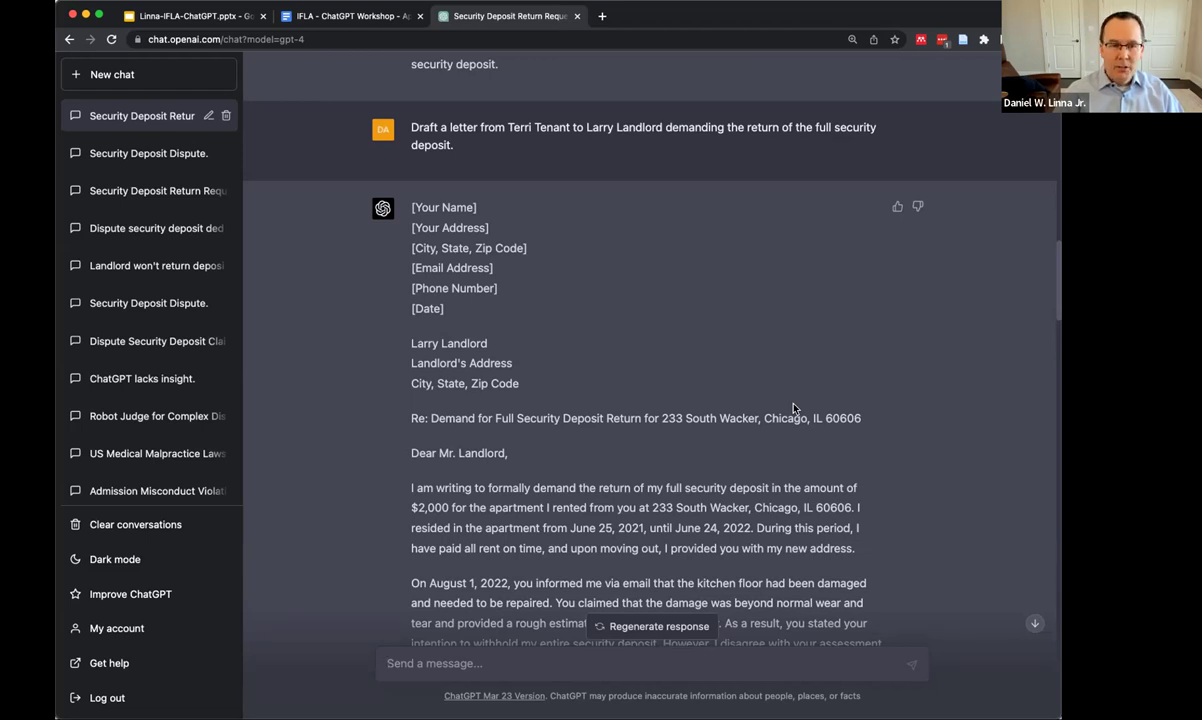
scroll(793, 408, down, 3)
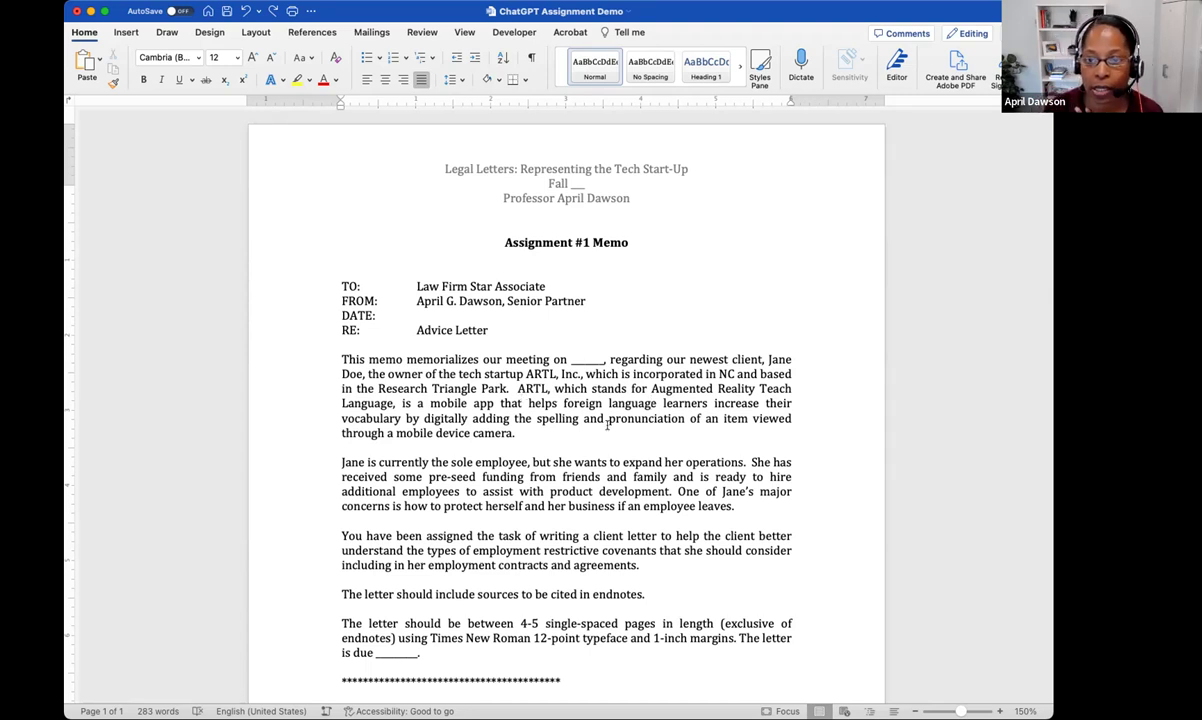
Switch to the ChatGPT Assignment Demo document in Word and read the Assignment #1 Memo through to its additional instructions.
scroll(607, 425, down, 3)
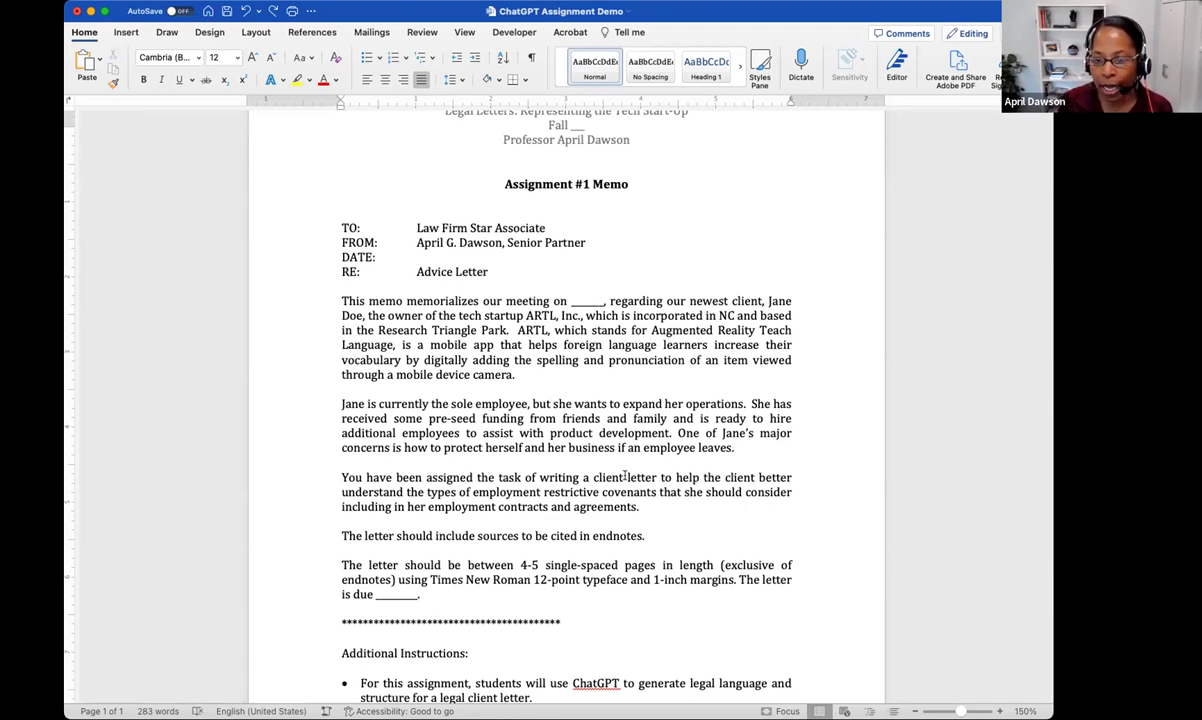
scroll(625, 479, down, 3)
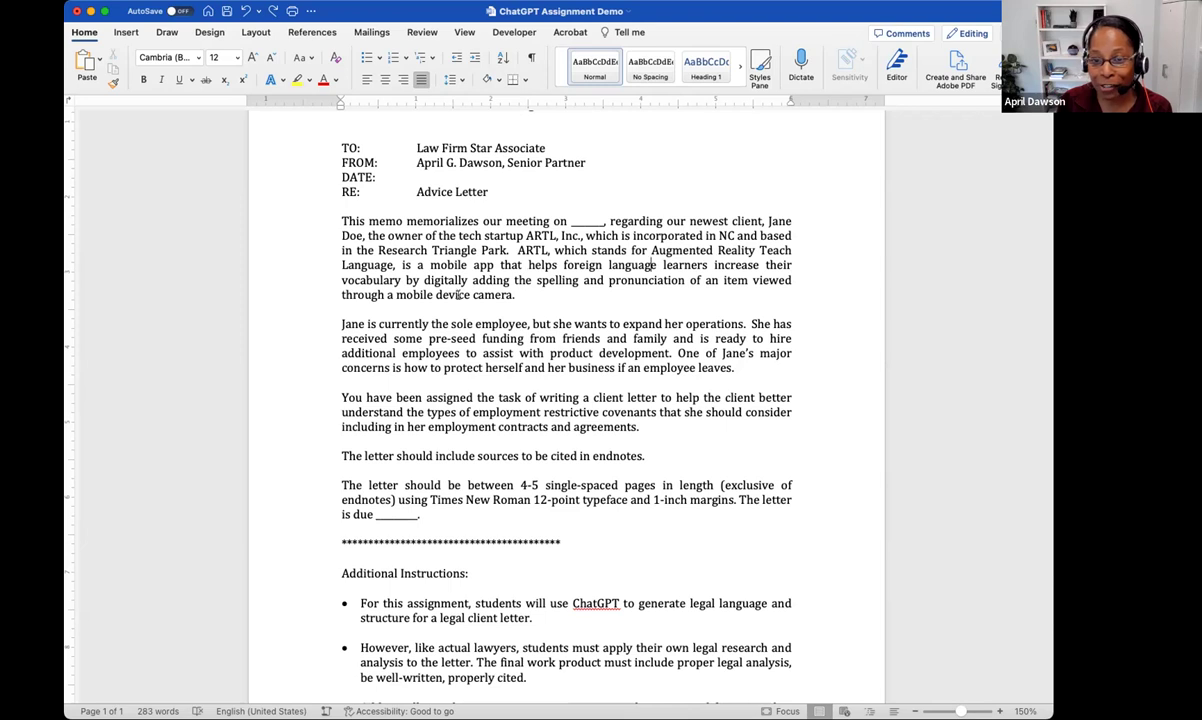
scroll(558, 443, down, 4)
scroll(558, 443, down, 1)
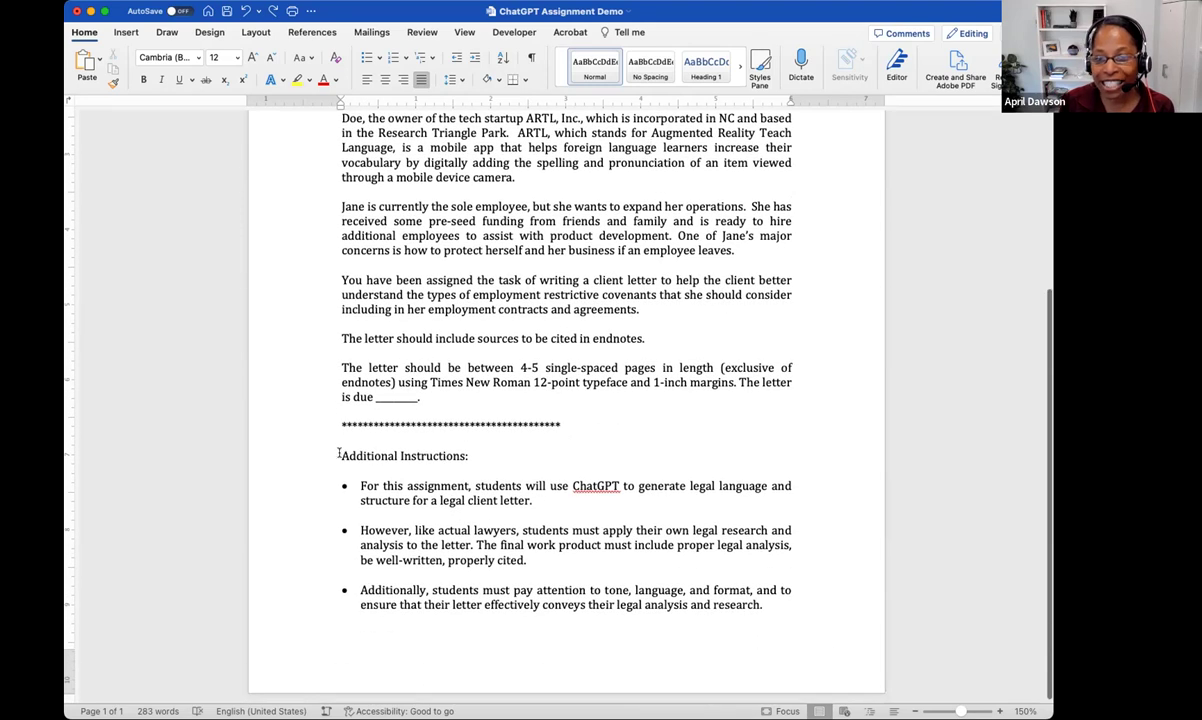
Highlight the memo's Additional Instructions, and its bullets on using ChatGPT and on students' own legal research, for reading, leaving nothing selected.
drag(338, 455, 780, 604)
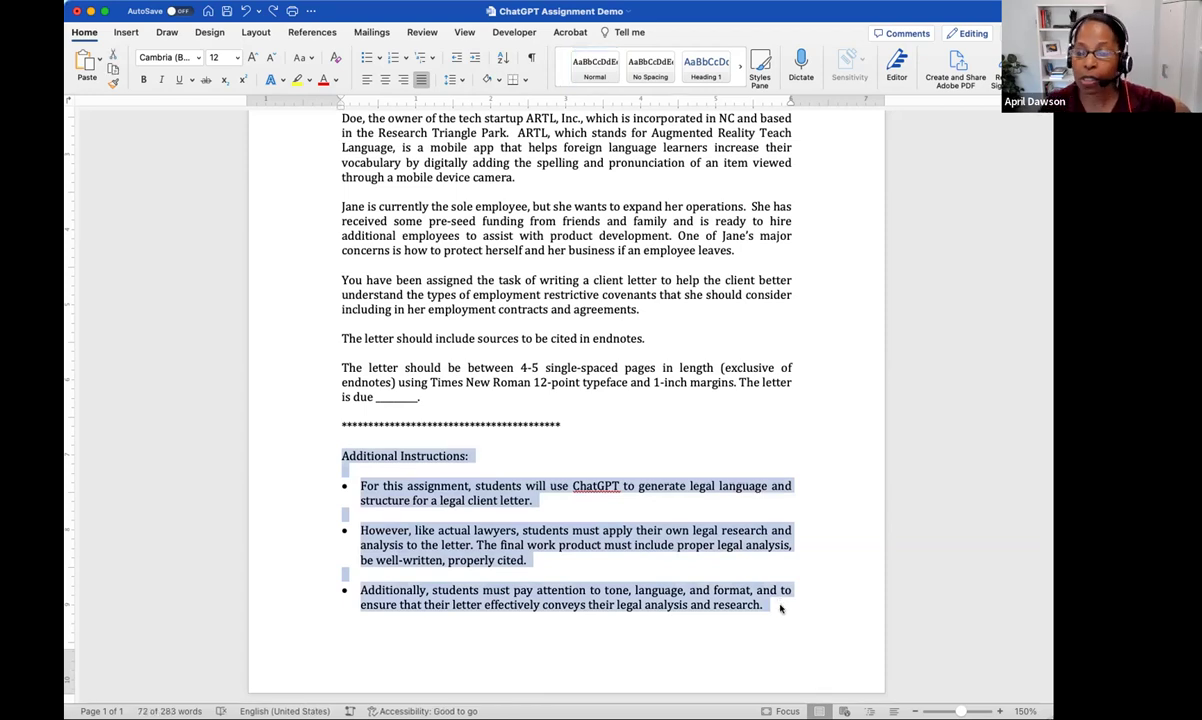
click(659, 489)
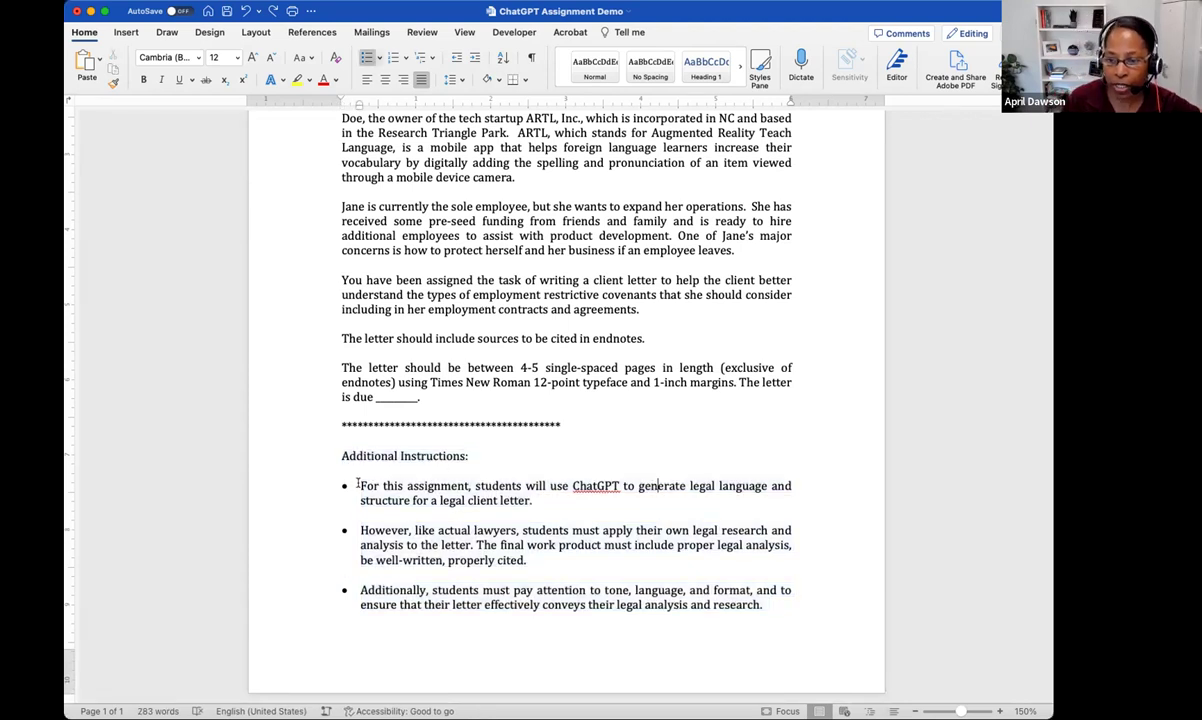
drag(358, 485, 537, 497)
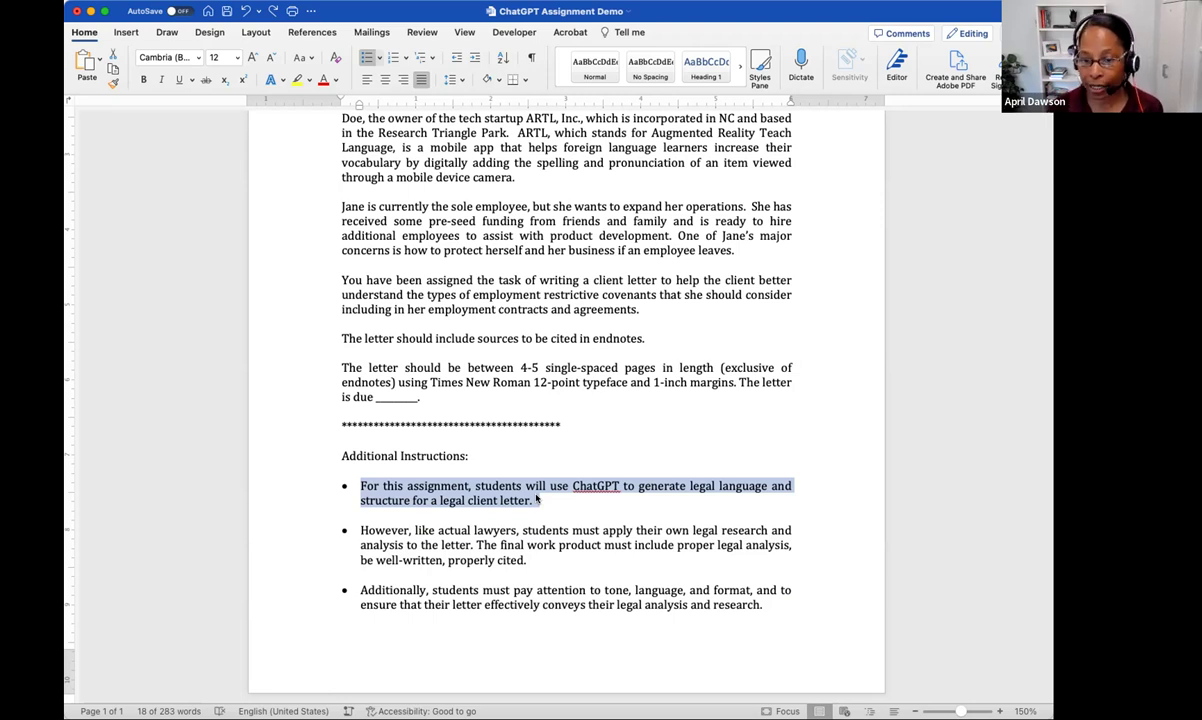
click(469, 511)
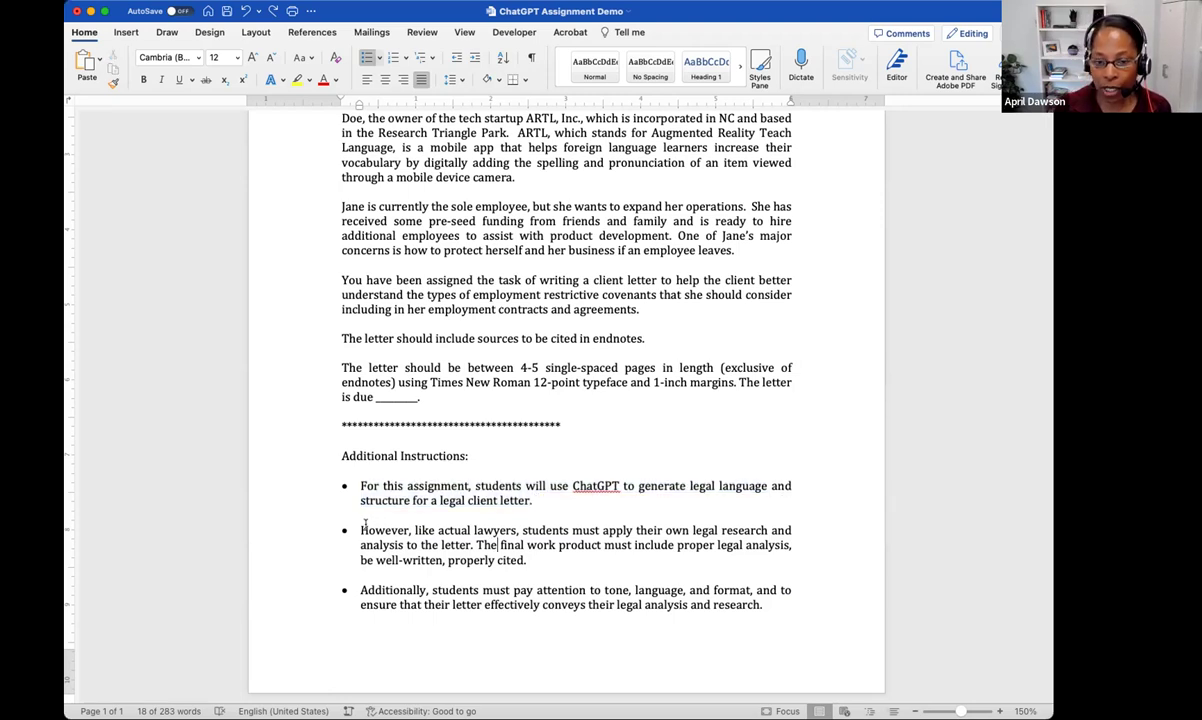
drag(361, 530, 538, 561)
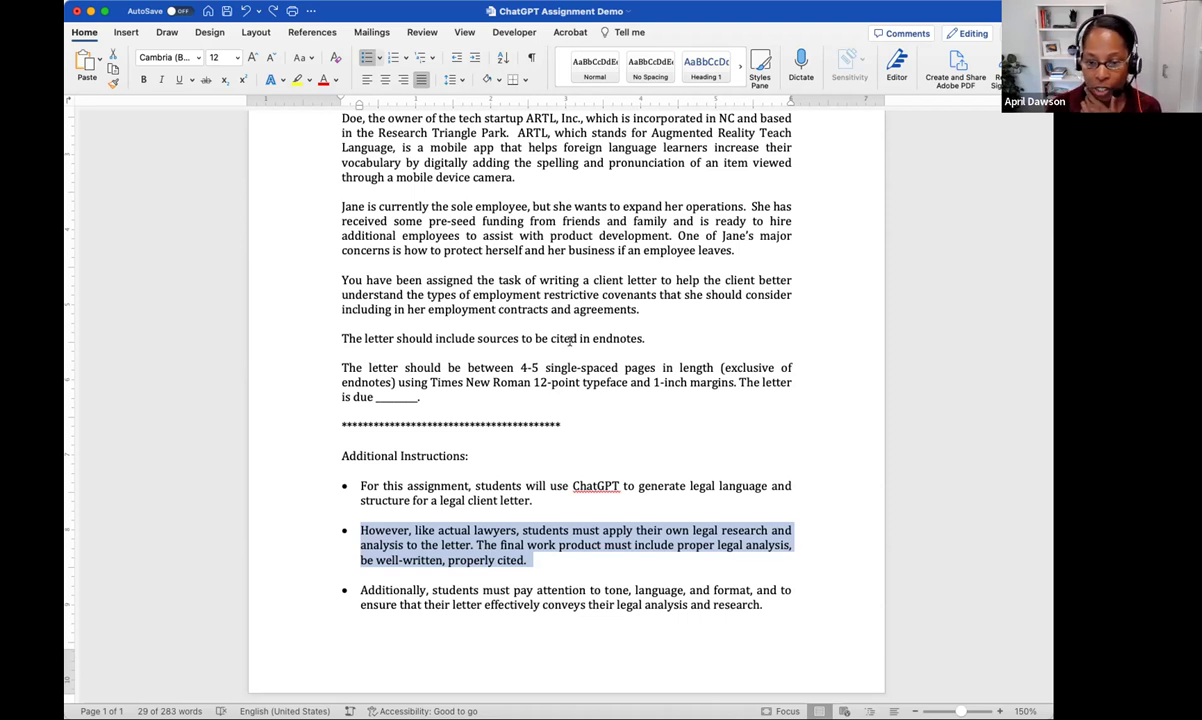
click(453, 605)
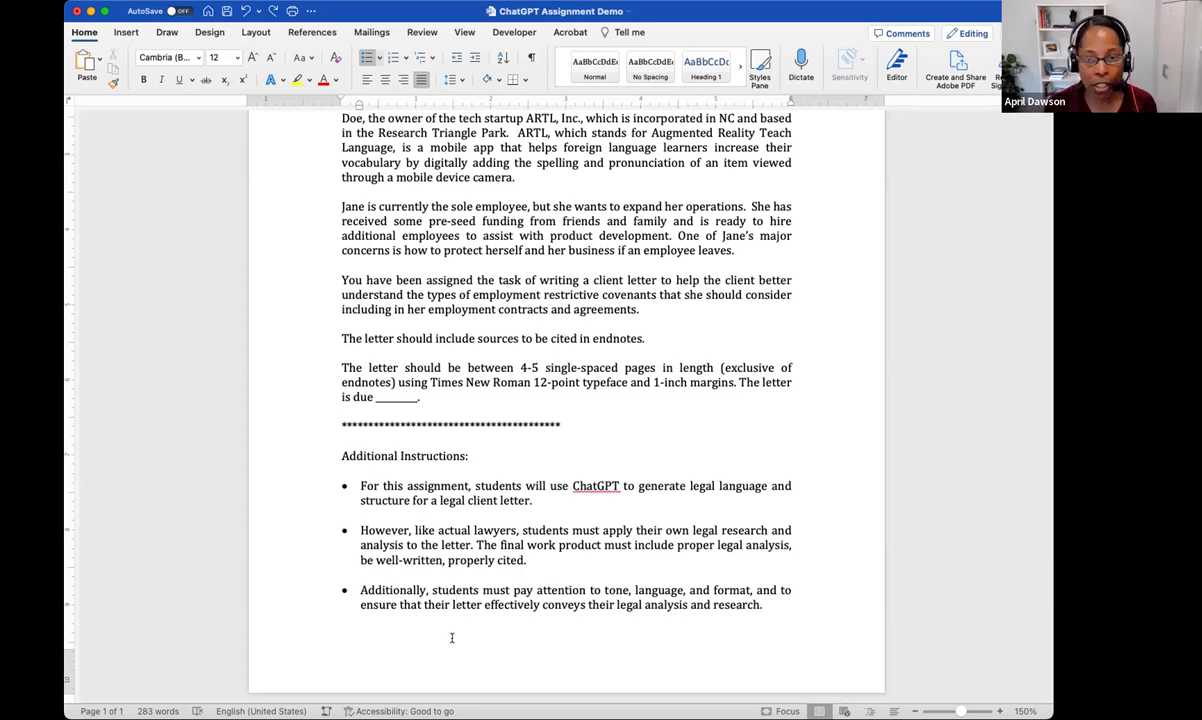
Copy the memo text from the client's description through the endnotes requirement and paste it into a new ChatGPT chat with Default (GPT-3.5).
scroll(575, 271, up, 5)
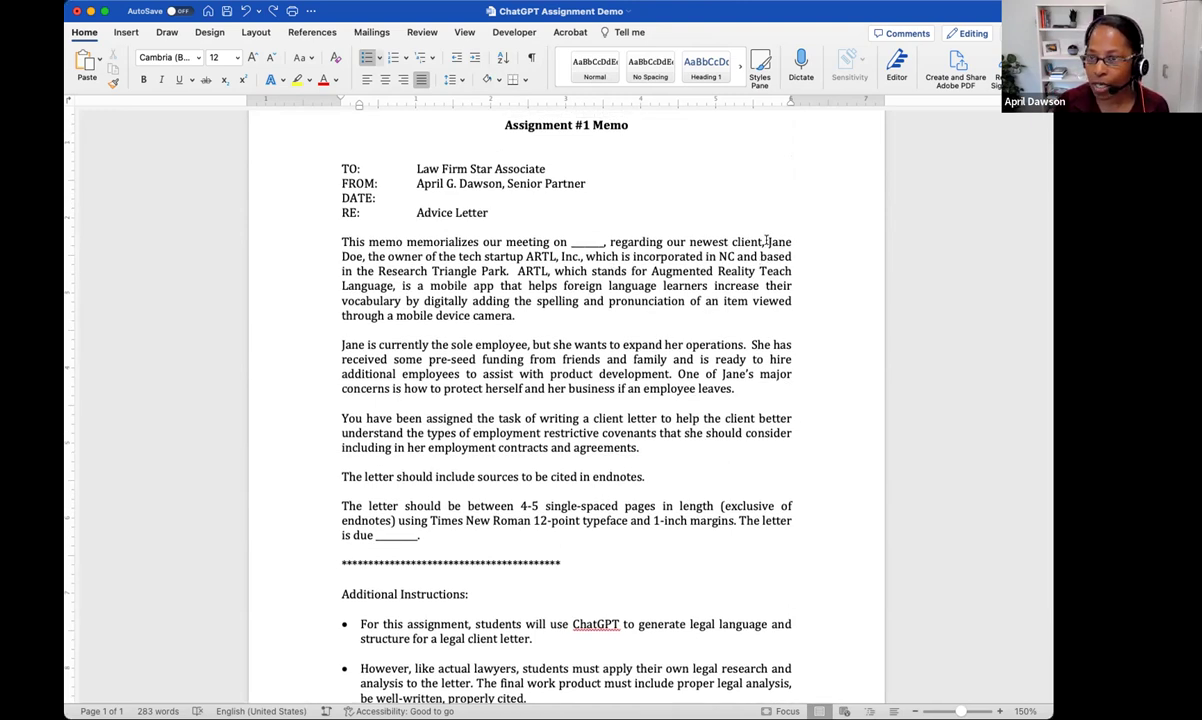
drag(766, 242, 742, 477)
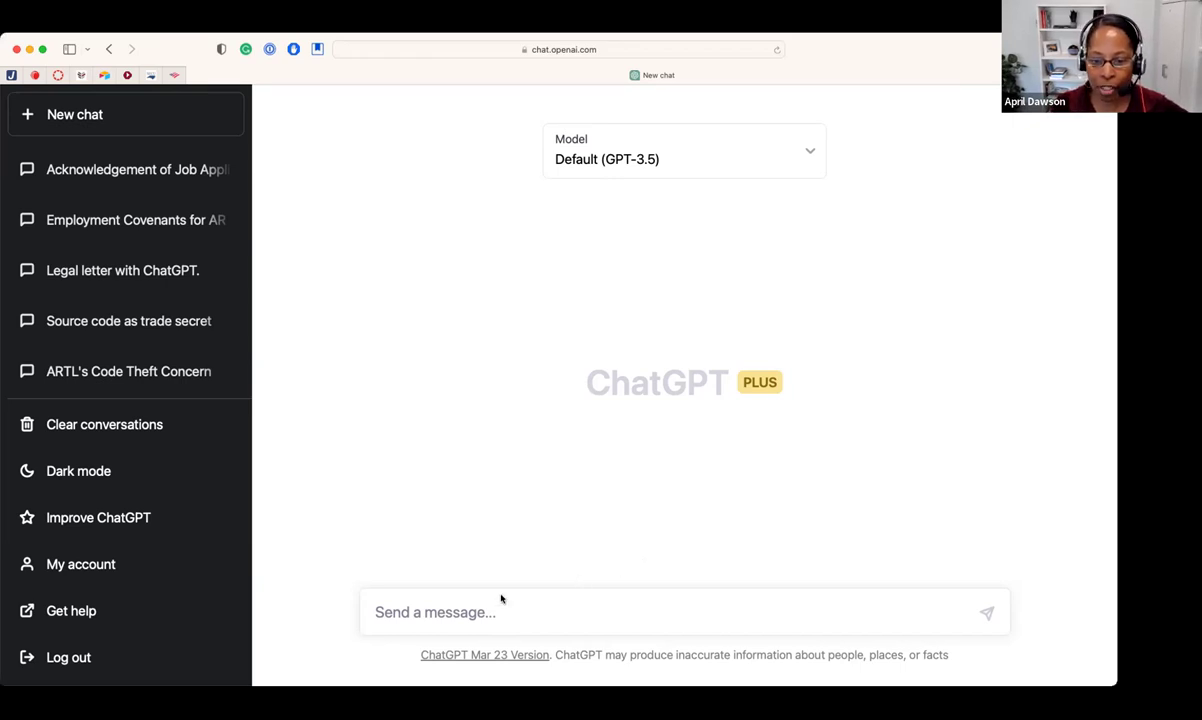
click(413, 610)
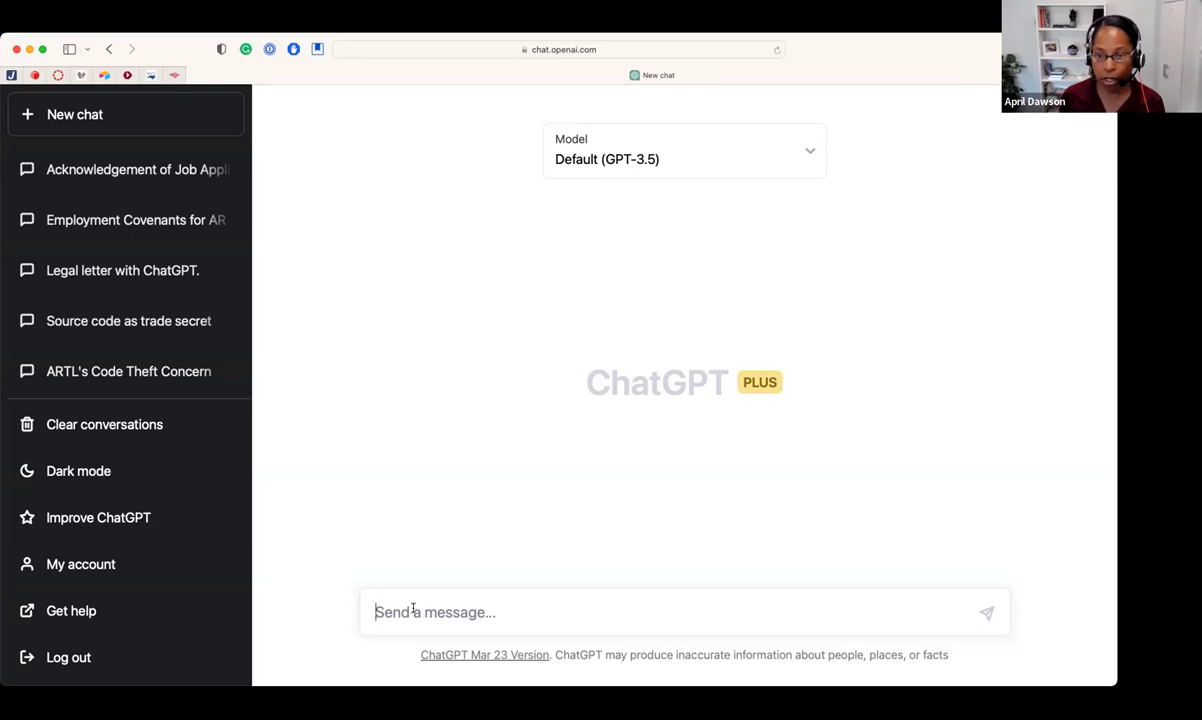
key(super+v)
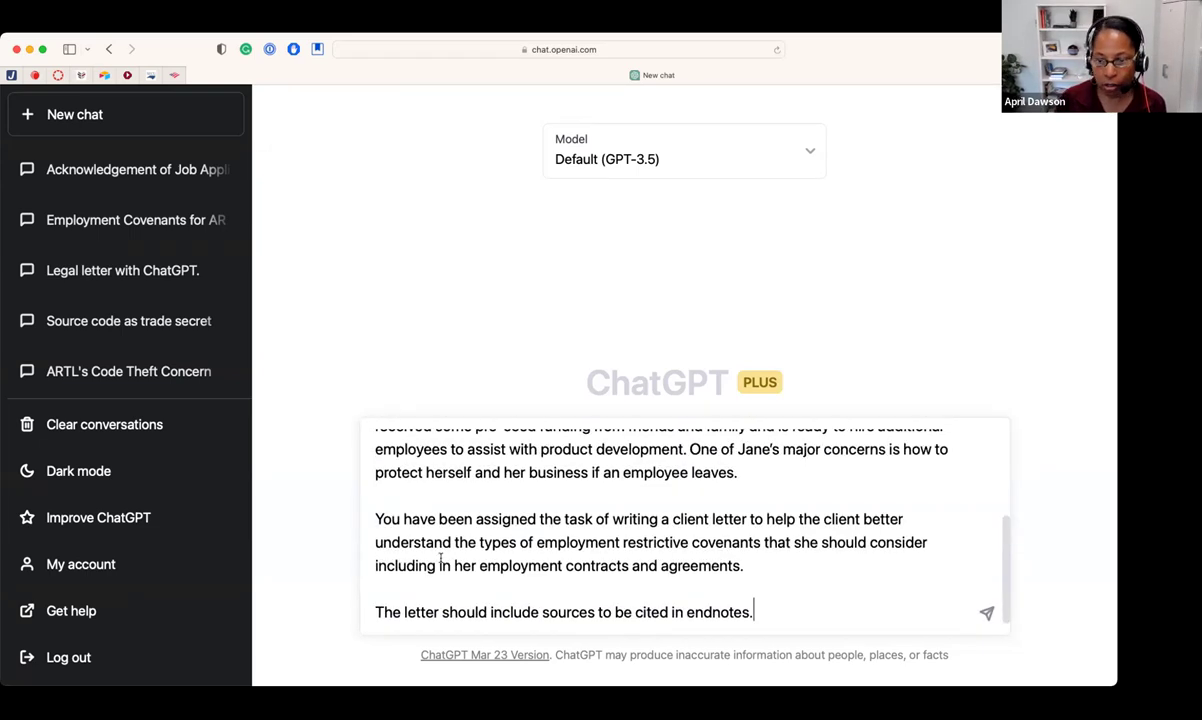
Check the pasted prompt, including the sentence assigning the client letter, and submit it without changes.
scroll(632, 505, up, 5)
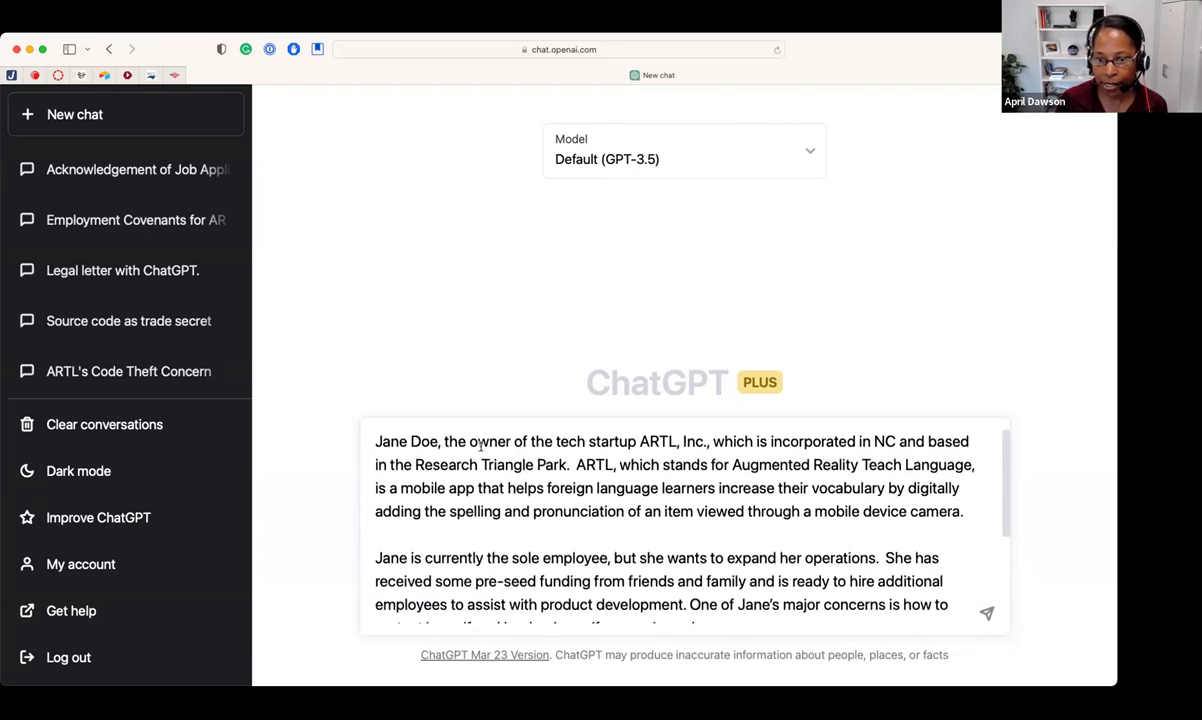
scroll(571, 462, down, 1)
scroll(571, 462, down, 5)
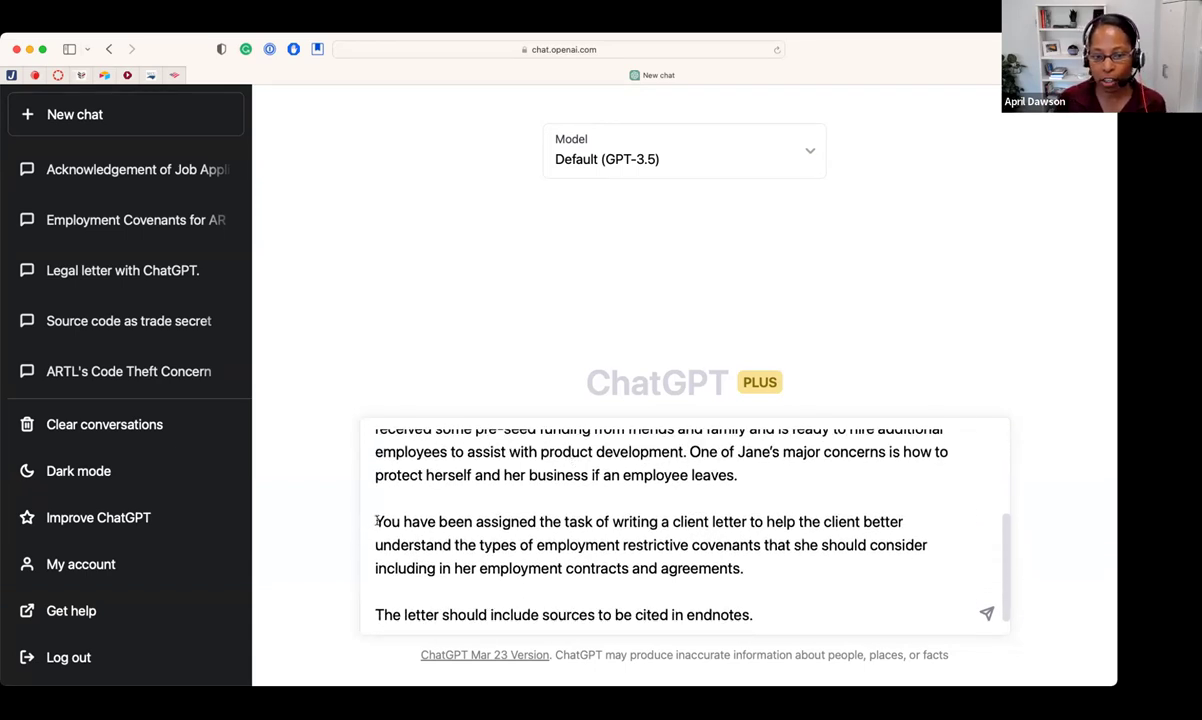
drag(377, 518, 586, 521)
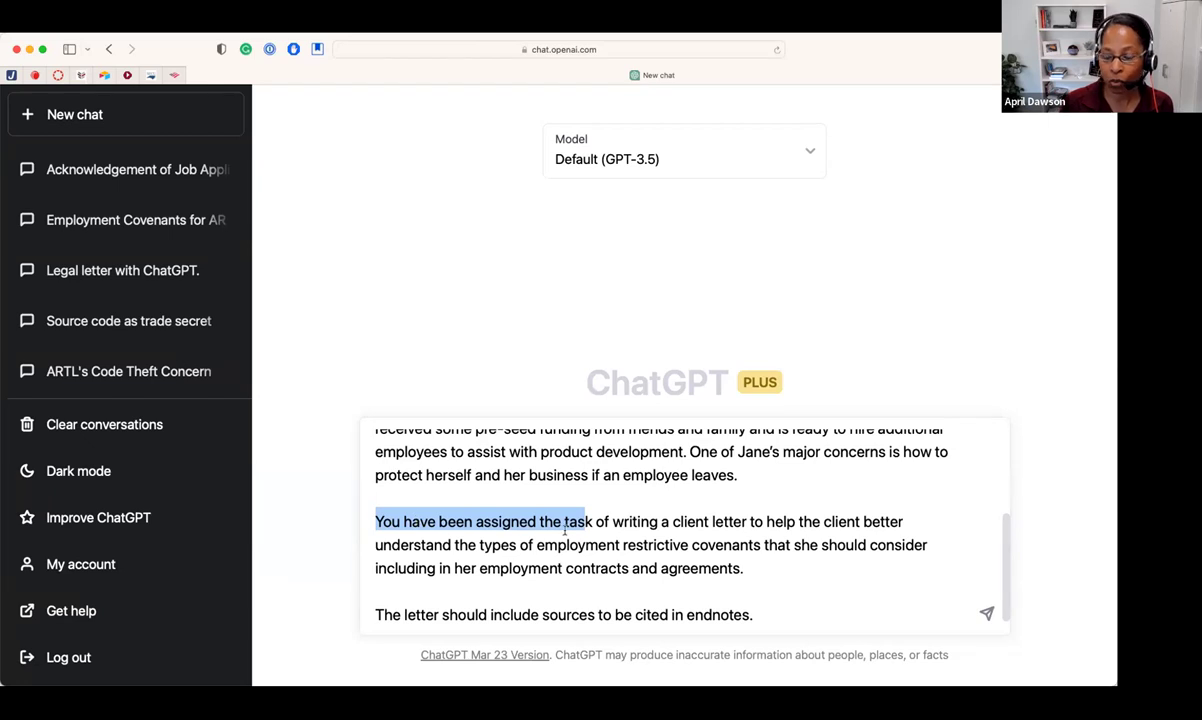
scroll(582, 516, down, 1)
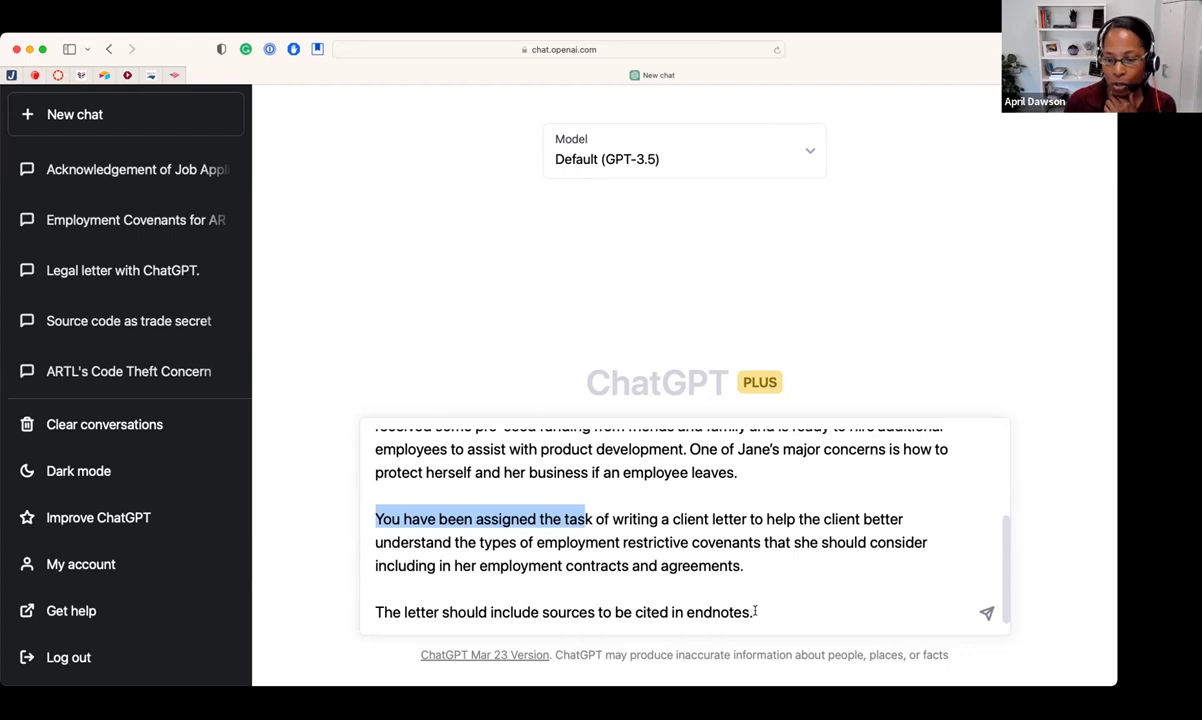
click(761, 603)
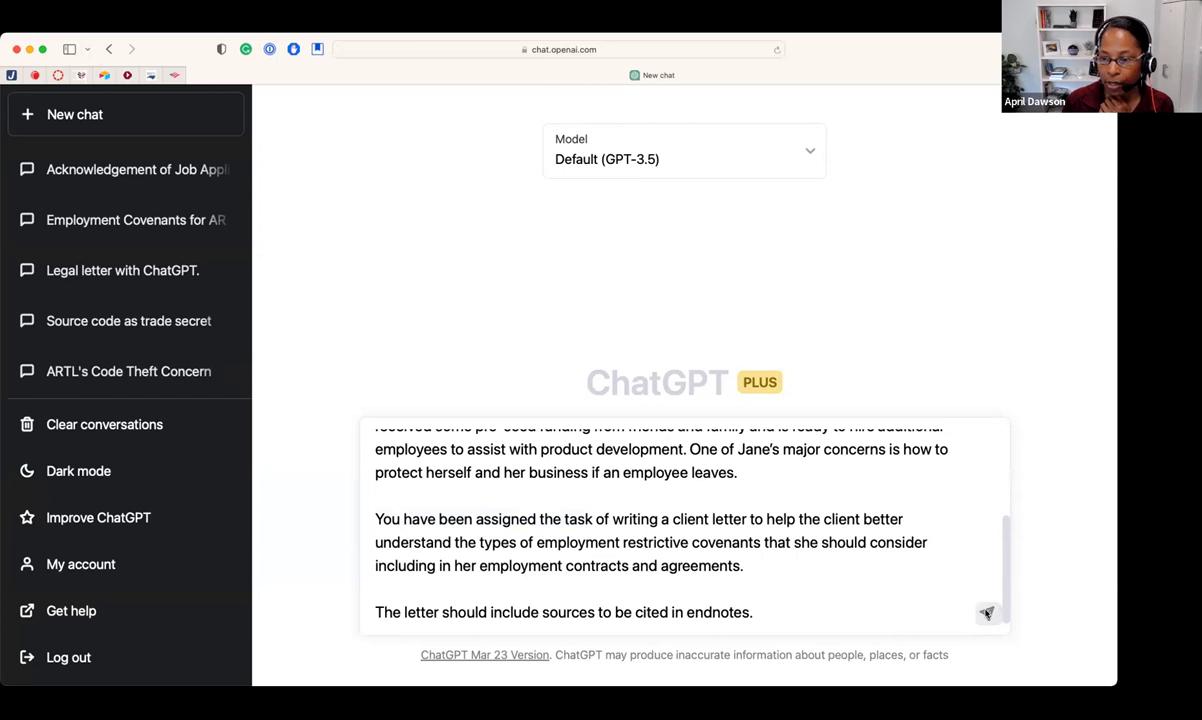
click(986, 613)
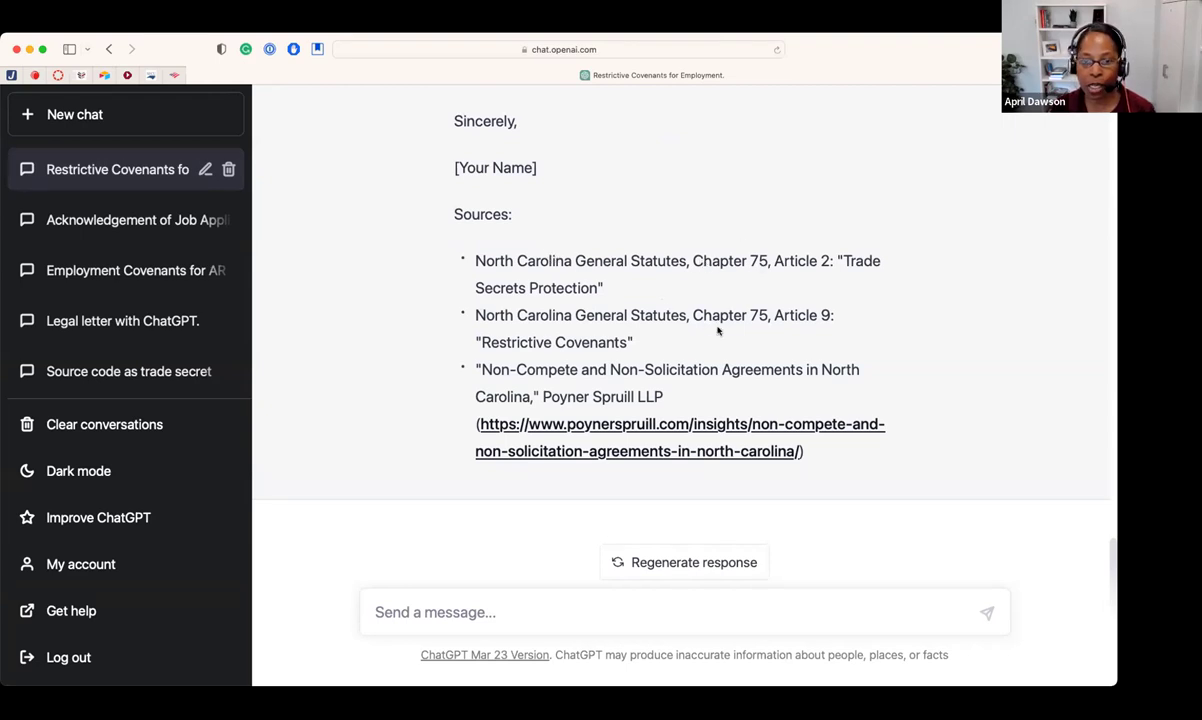
Review the generated client letter from its greeting through the non-compete, non-solicitation and confidentiality paragraphs to the North Carolina enforceability note.
scroll(703, 374, up, 1)
scroll(703, 374, up, 12)
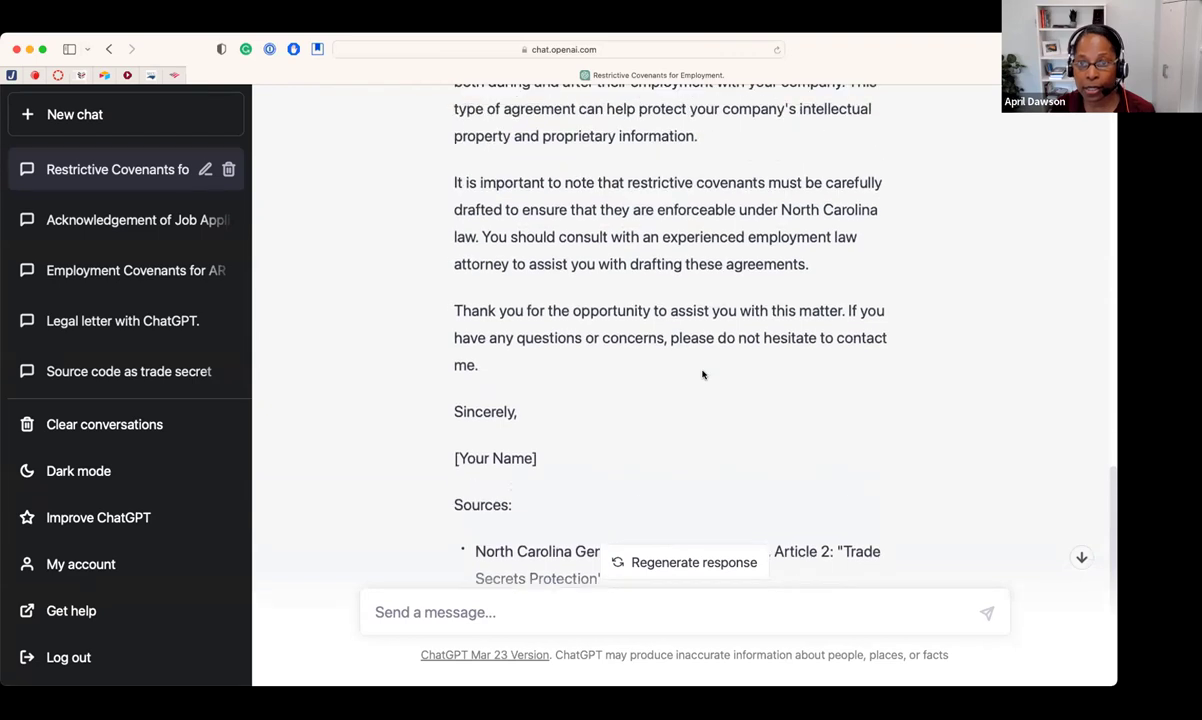
scroll(703, 374, down, 2)
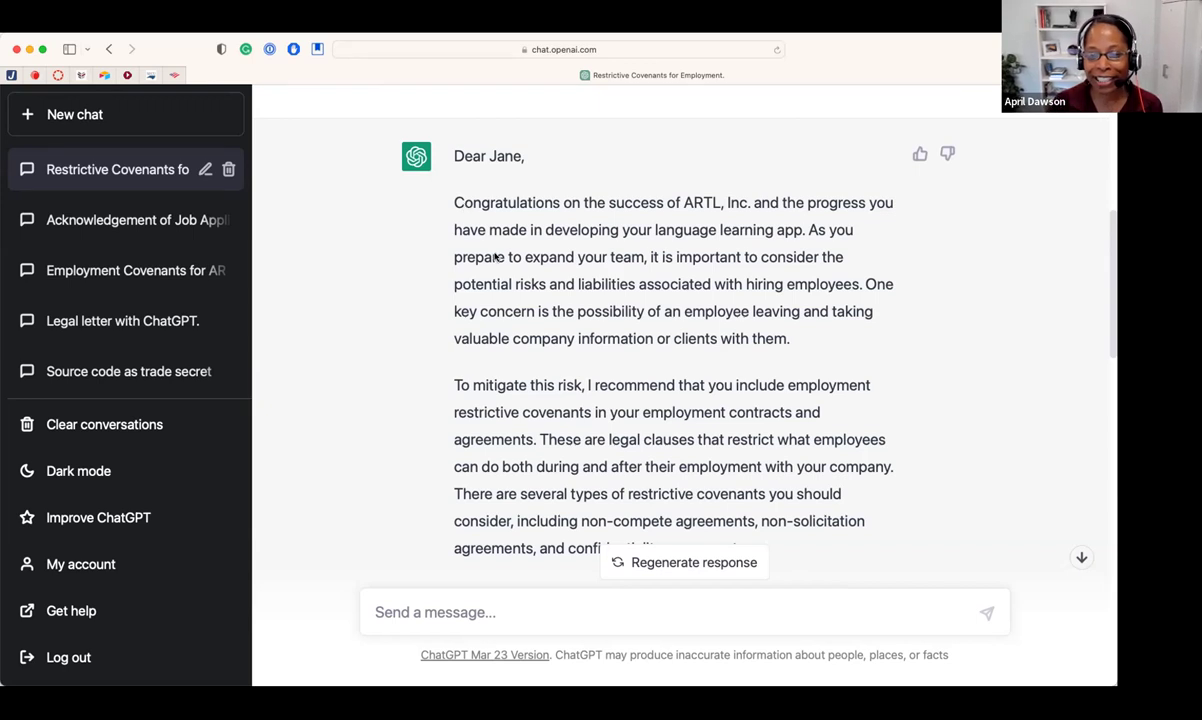
scroll(566, 320, down, 3)
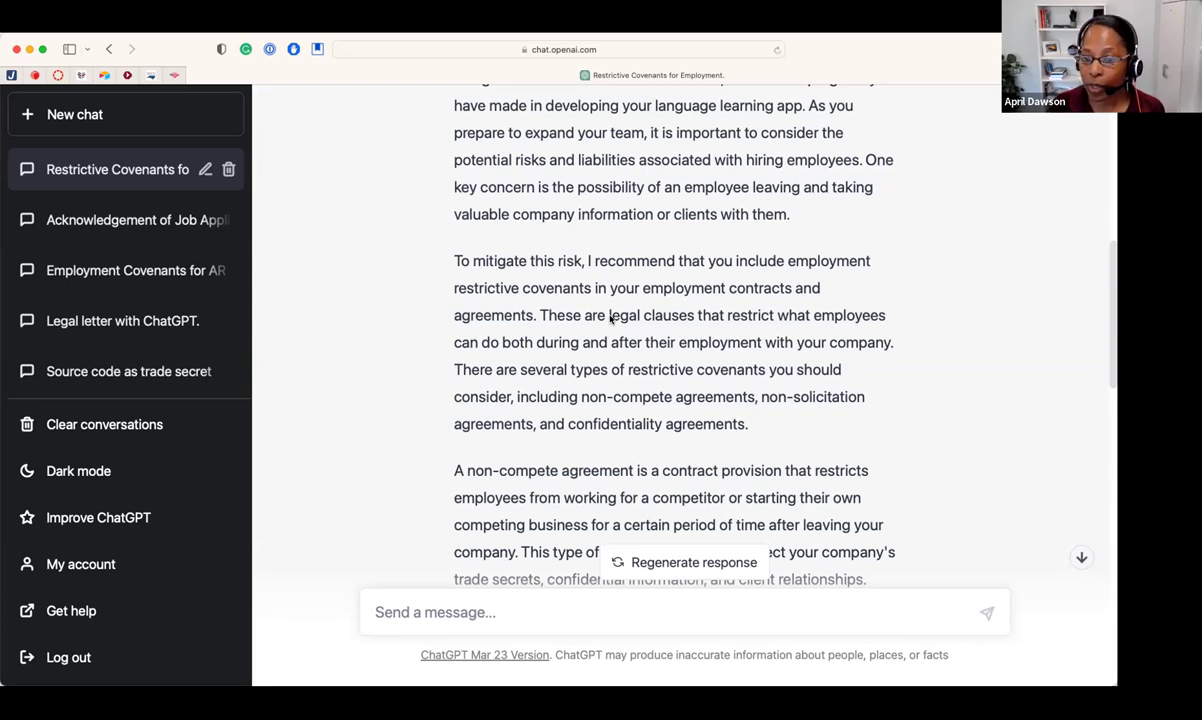
scroll(610, 318, down, 5)
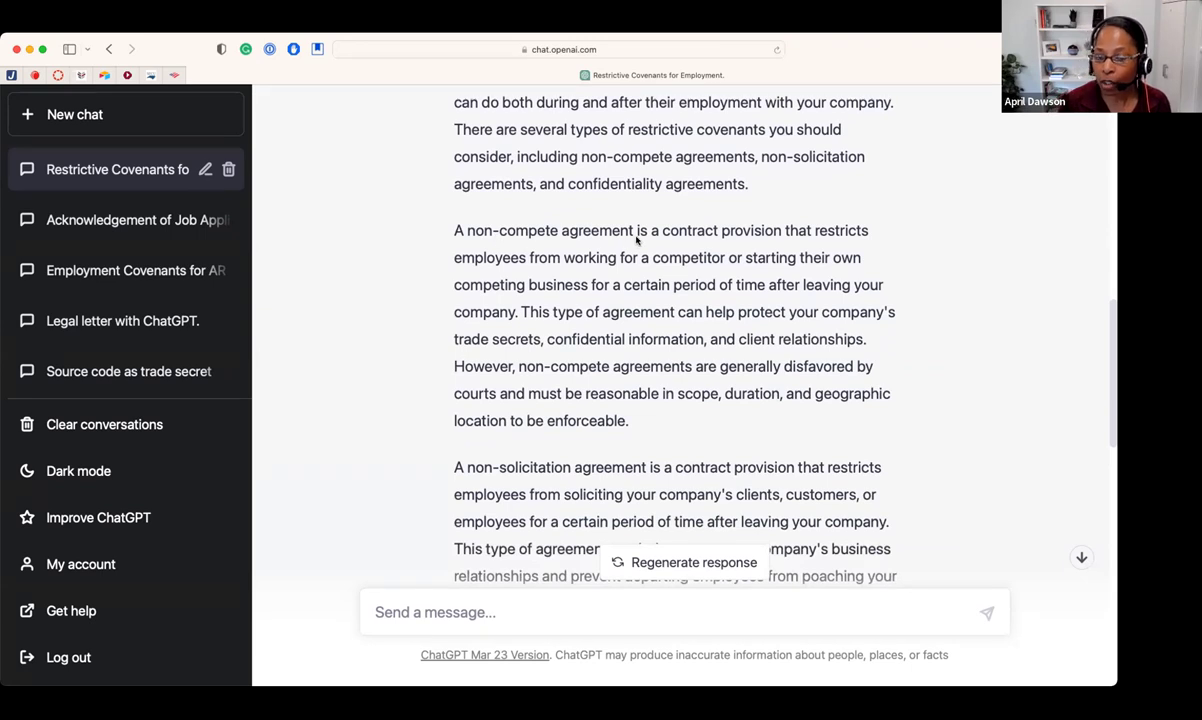
scroll(612, 322, down, 4)
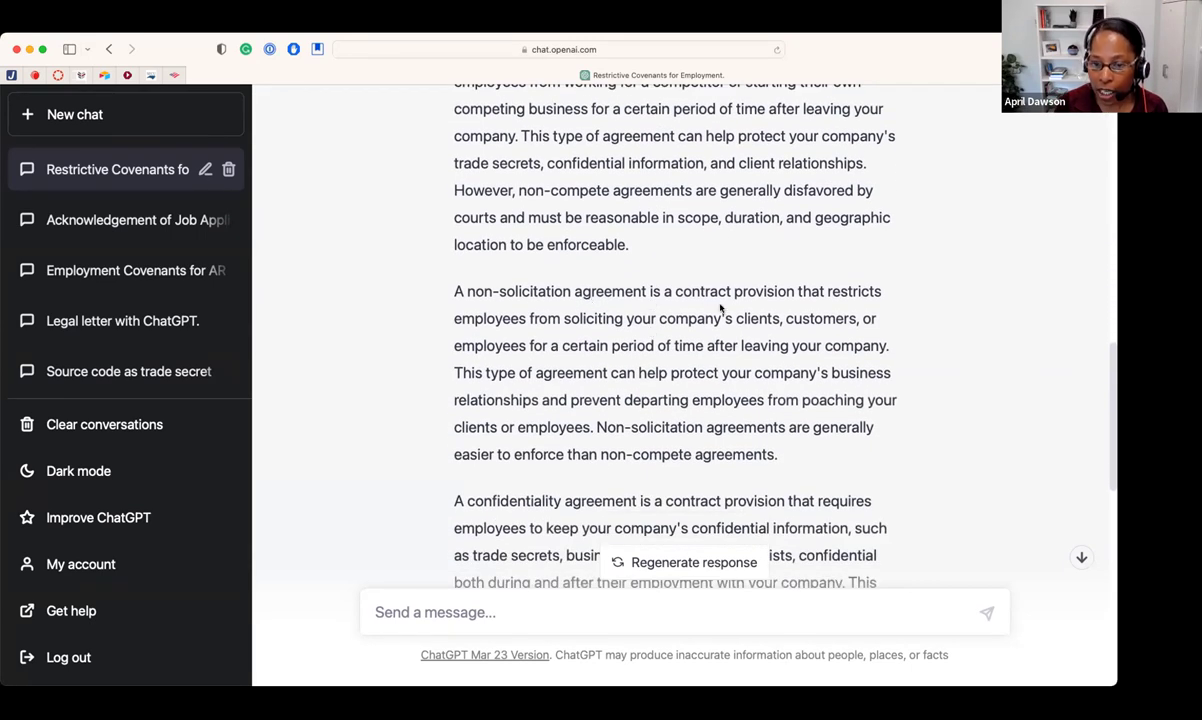
scroll(636, 360, down, 5)
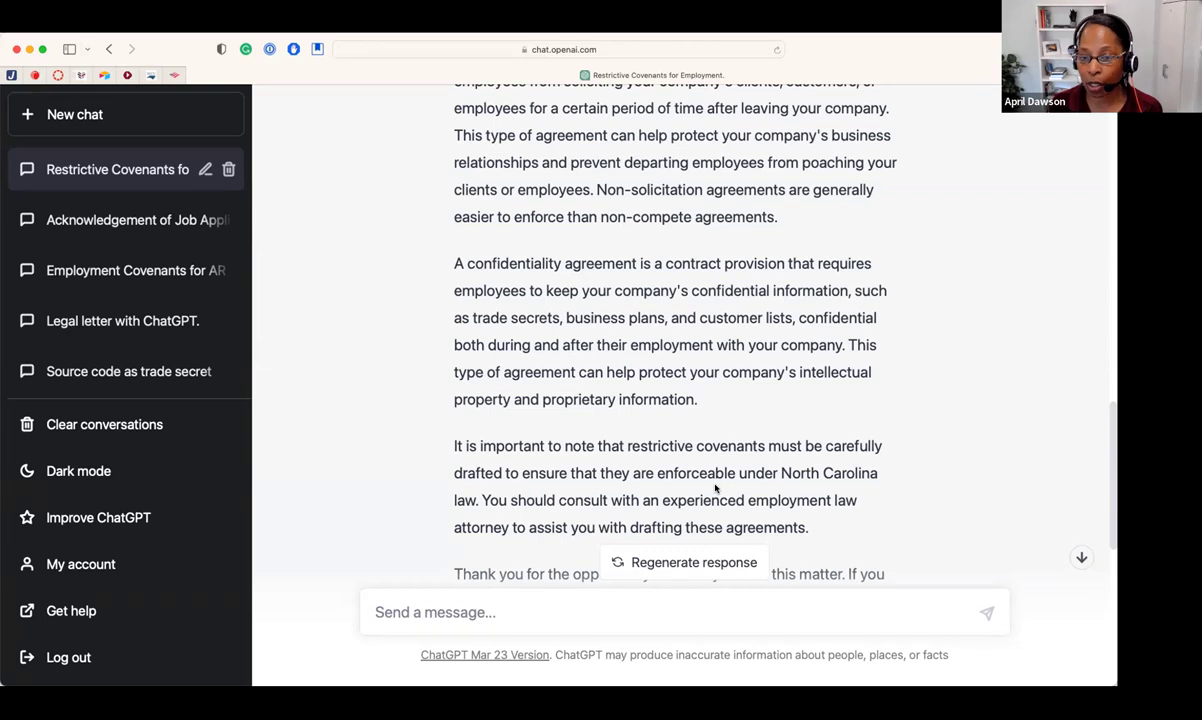
scroll(715, 488, down, 1)
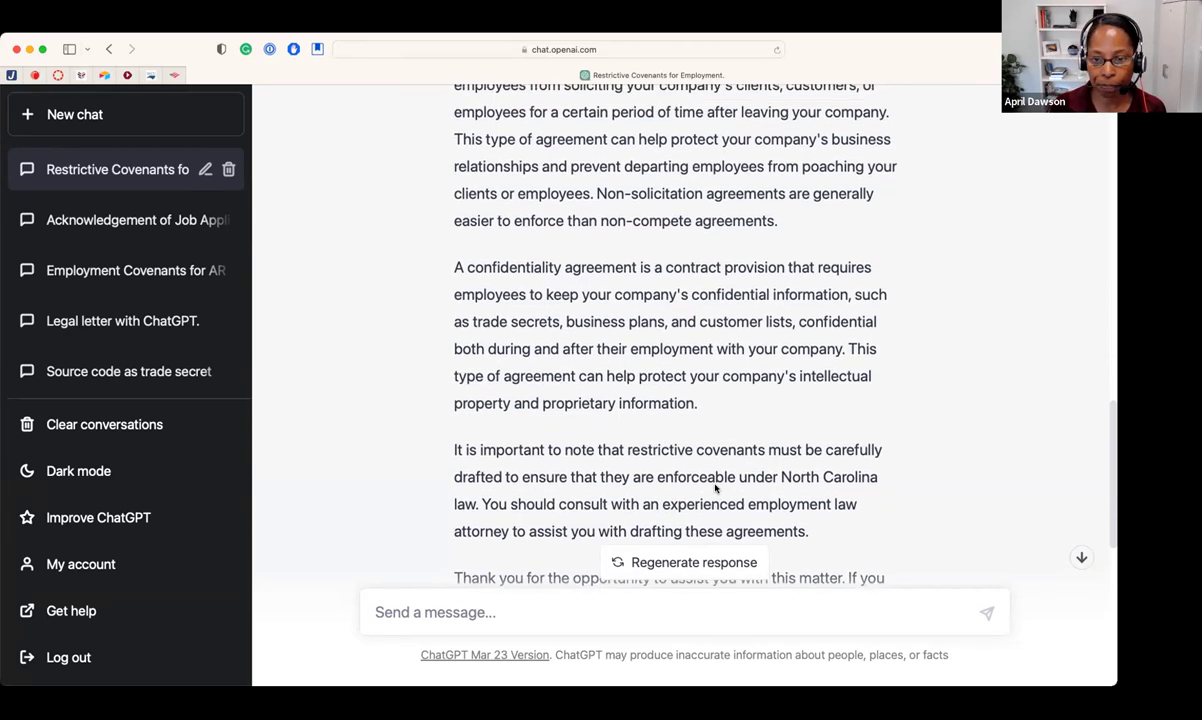
Reread the letter's non-compete paragraph and examine the sources listed after the signature.
scroll(715, 488, up, 5)
scroll(715, 488, up, 3)
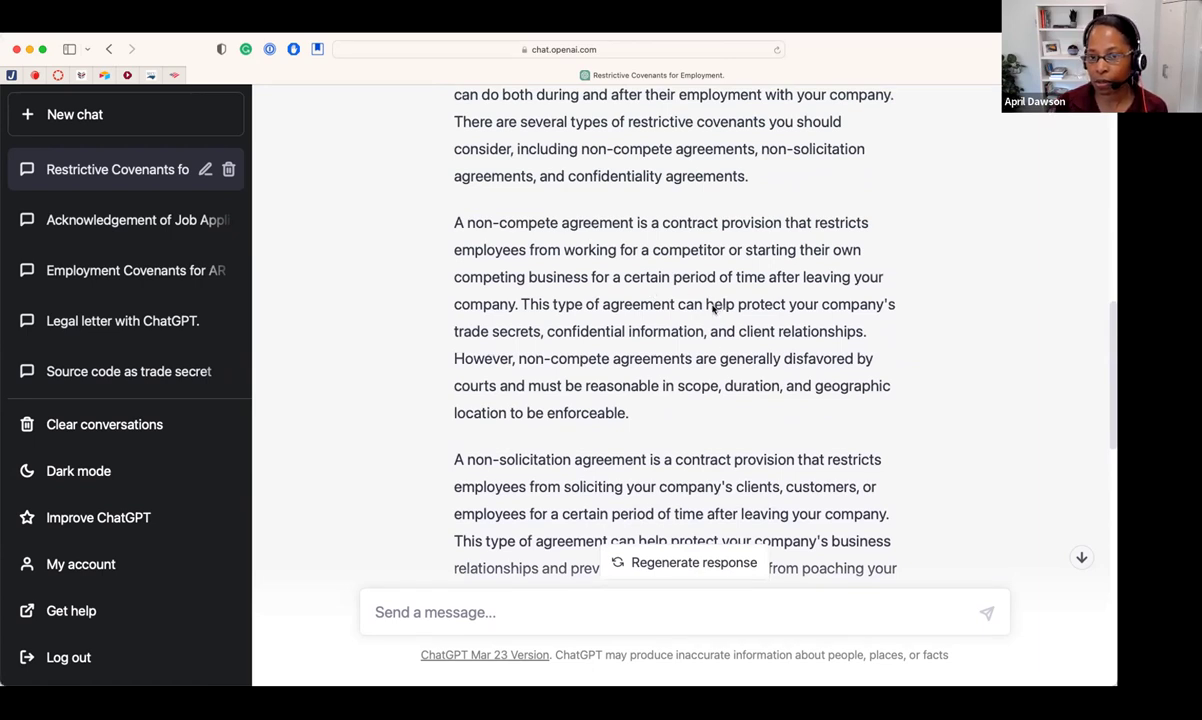
scroll(712, 308, down, 5)
scroll(713, 309, down, 9)
scroll(713, 310, down, 5)
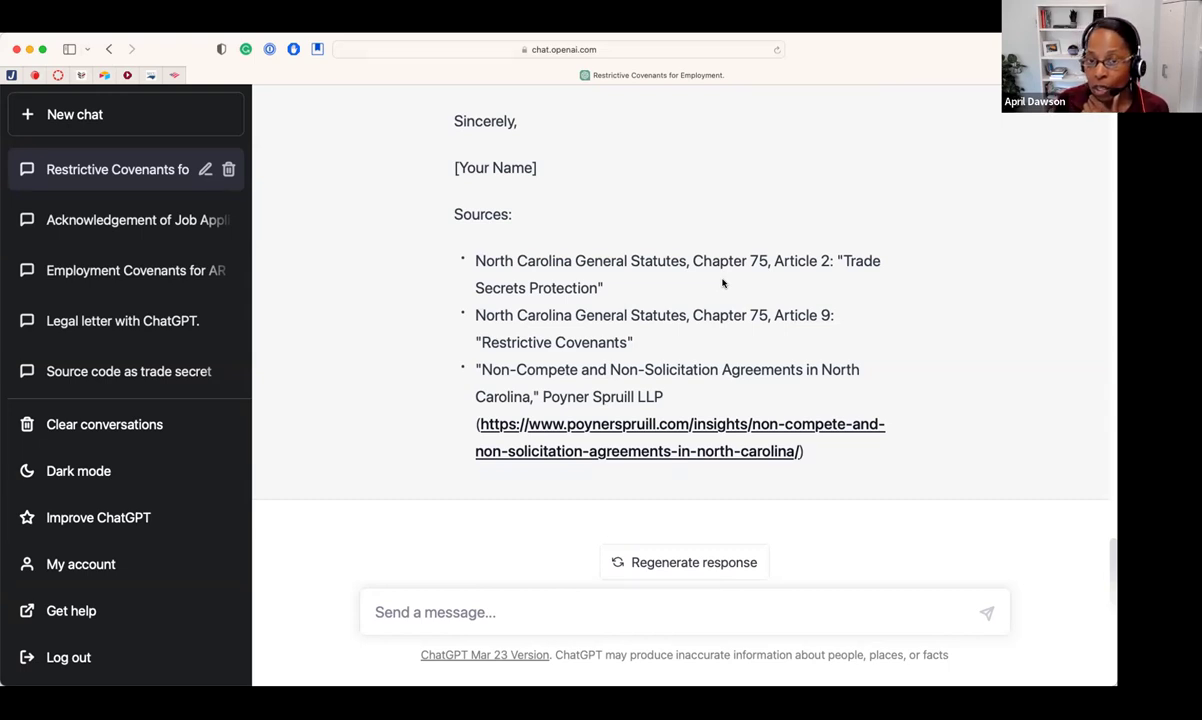
Return to the letter's opening and reexamine its introduction and recommendation on employment restrictive covenants.
scroll(723, 283, up, 15)
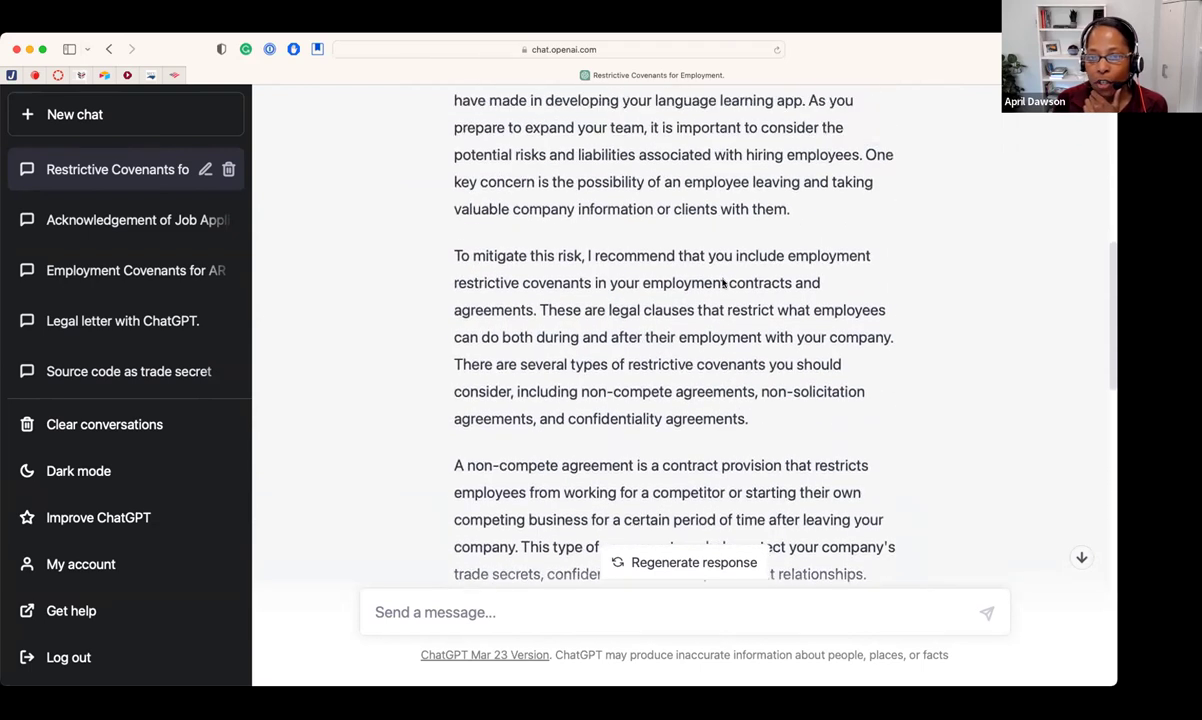
scroll(723, 283, up, 2)
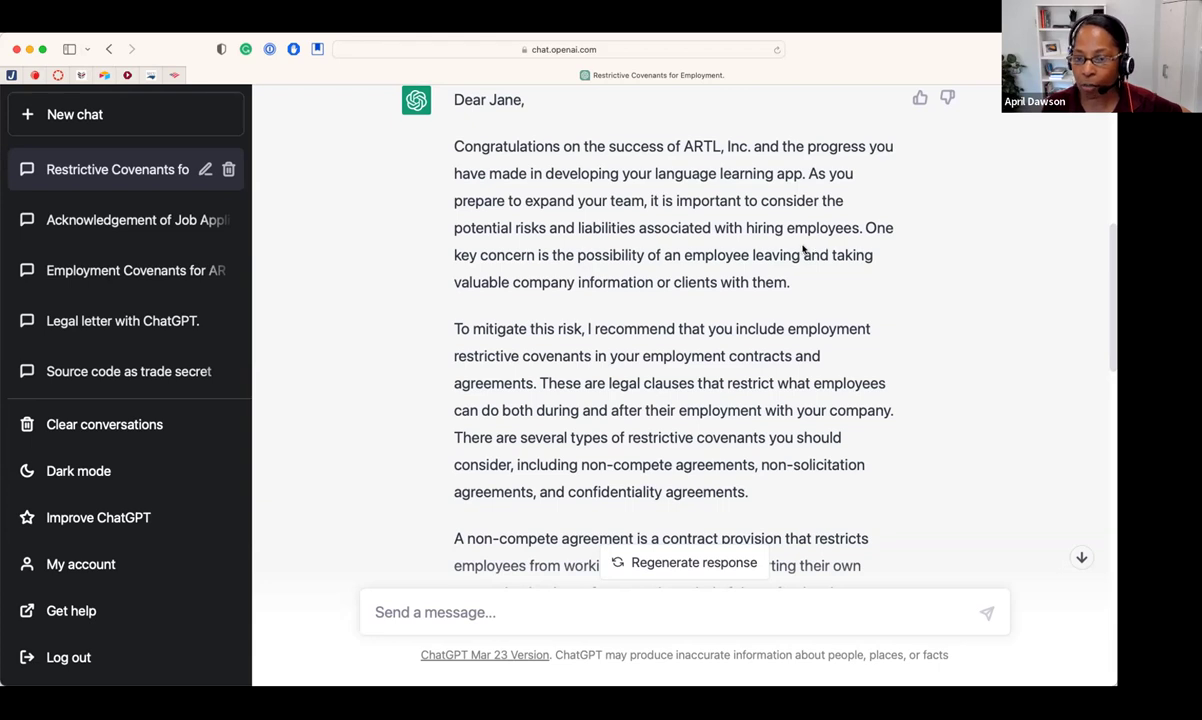
scroll(678, 360, down, 3)
scroll(678, 363, down, 1)
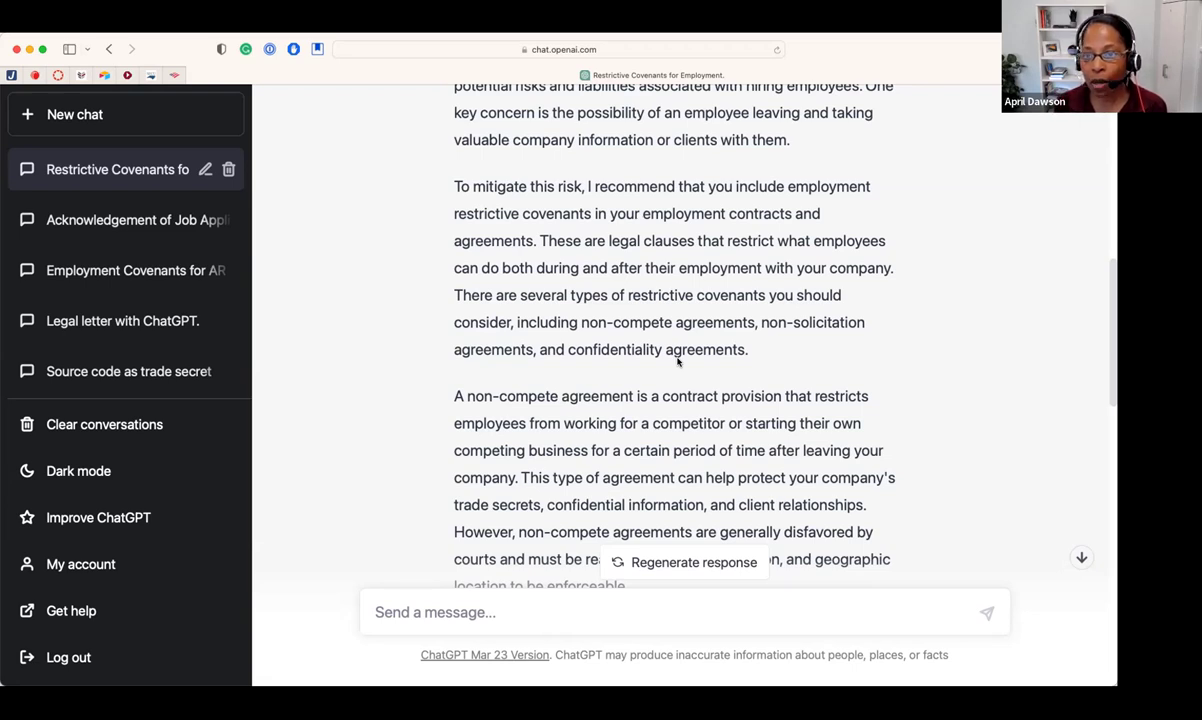
scroll(676, 332, up, 5)
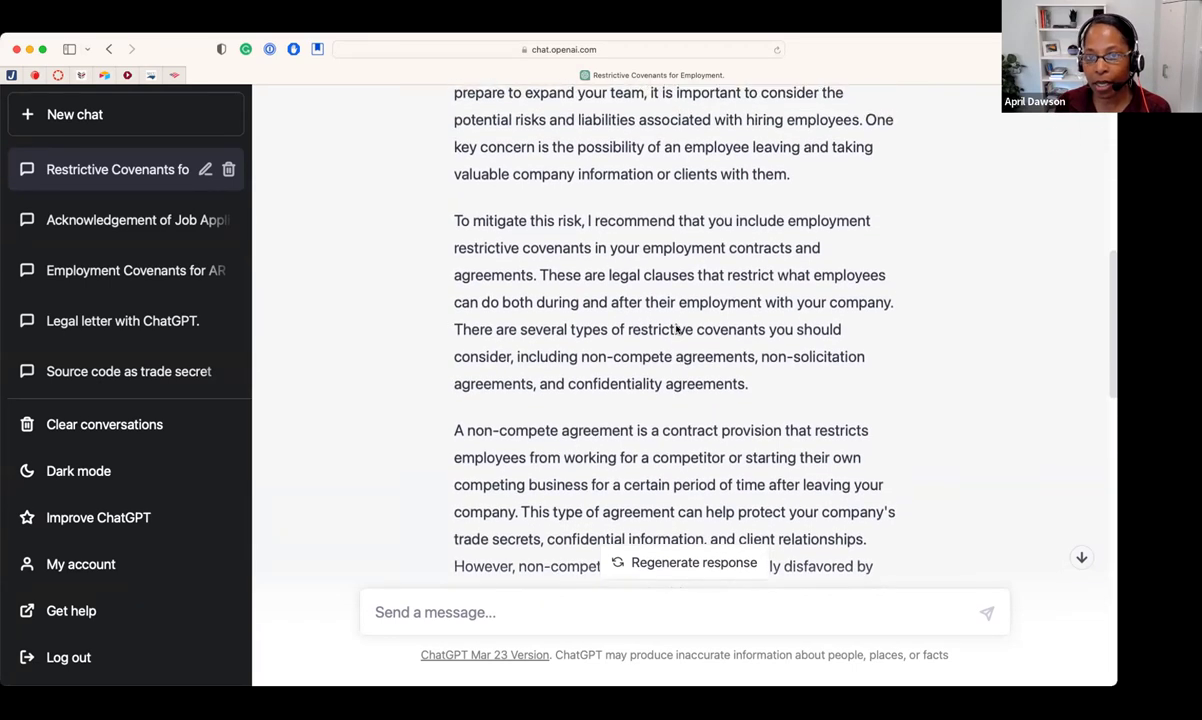
scroll(676, 330, down, 9)
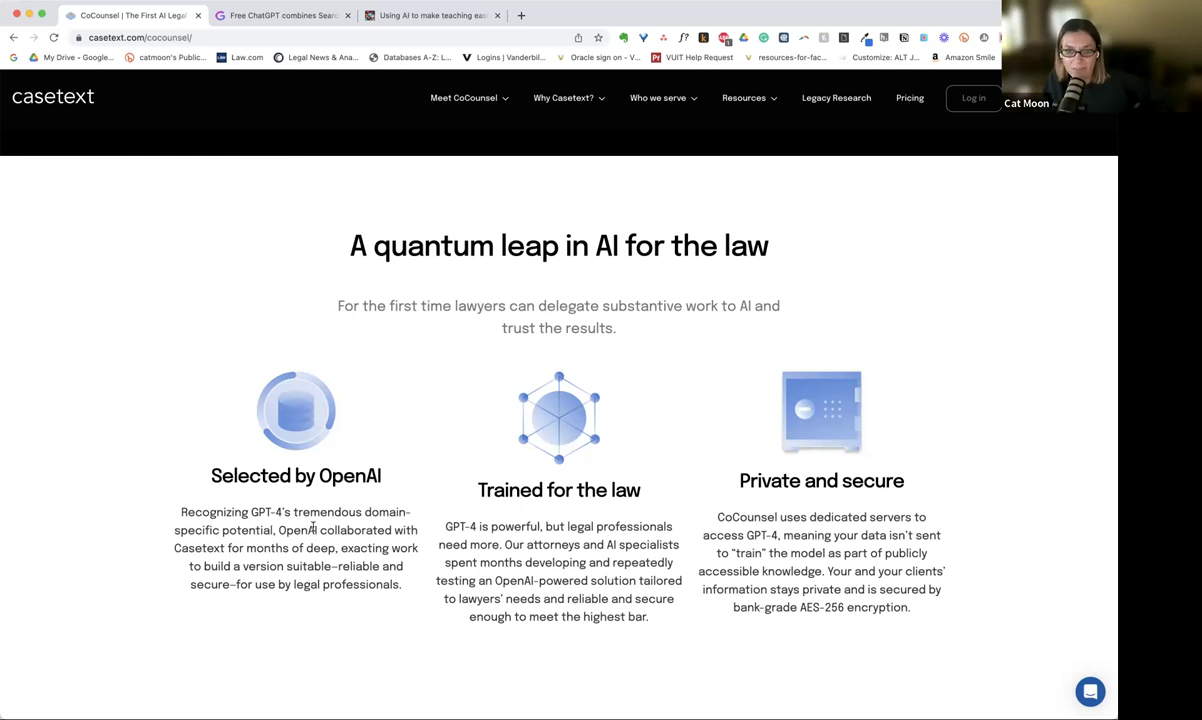
Read the CoCounsel page's "A quantum leap in AI for the law" section on OpenAI selection, legal training and privacy.
scroll(313, 528, down, 1)
scroll(313, 530, up, 1)
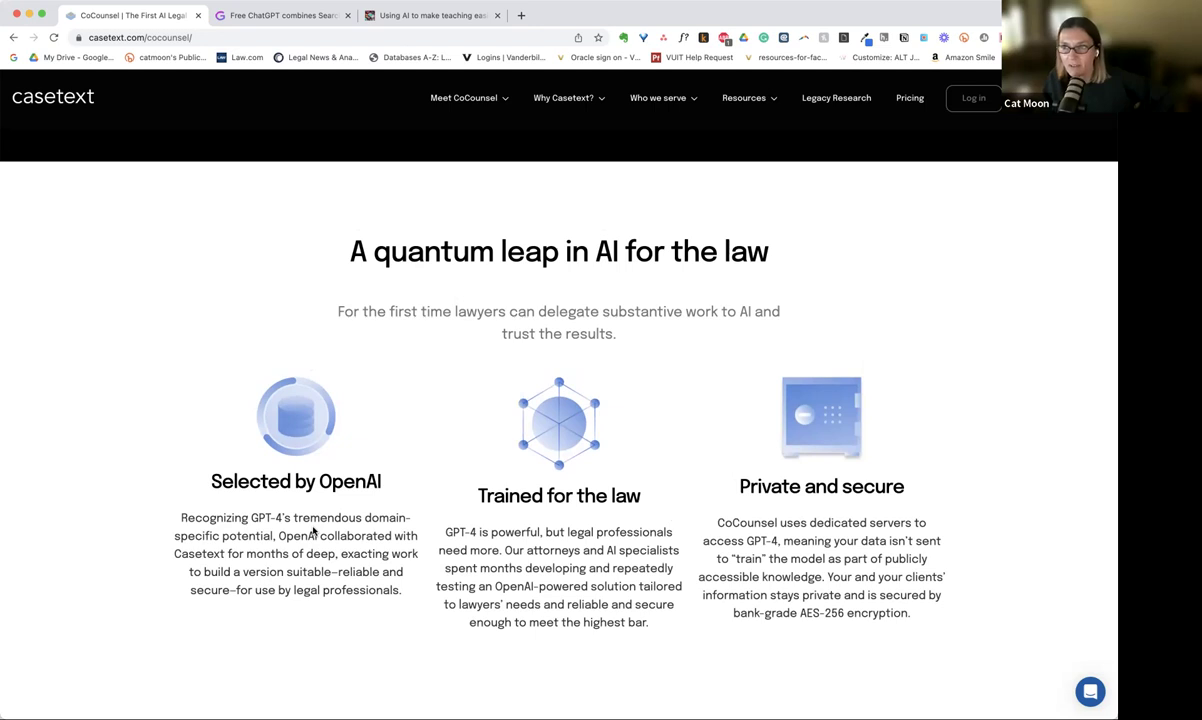
scroll(313, 530, down, 1)
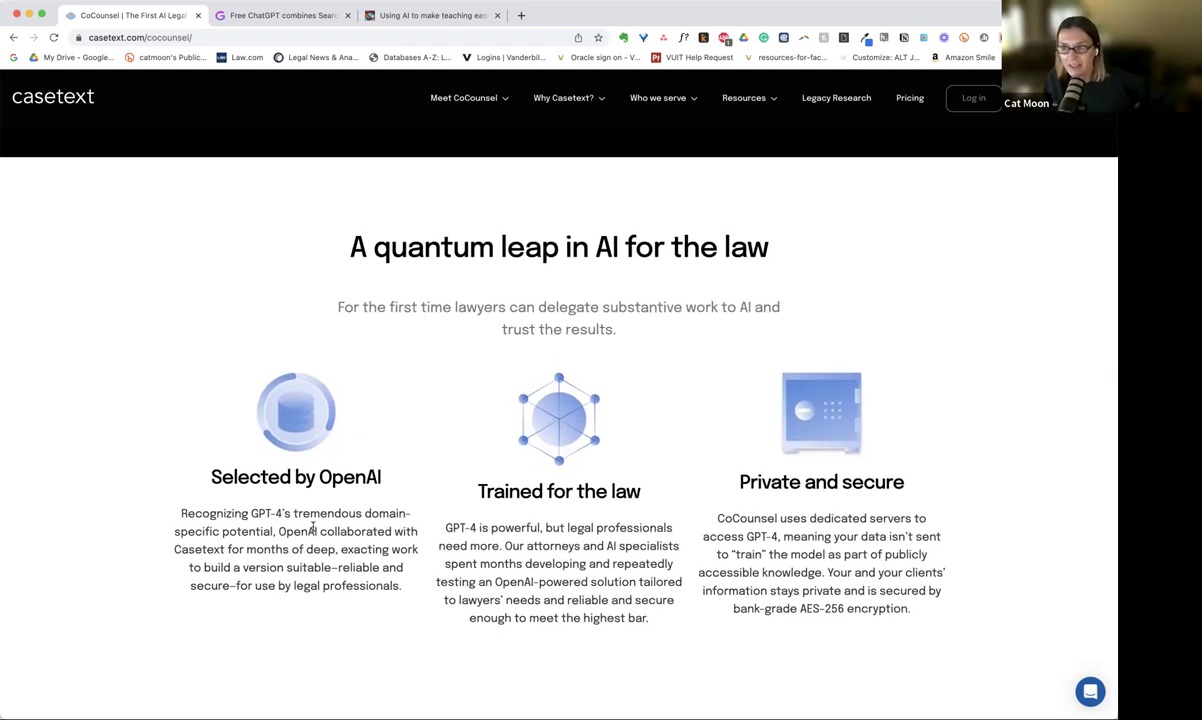
scroll(313, 528, up, 1)
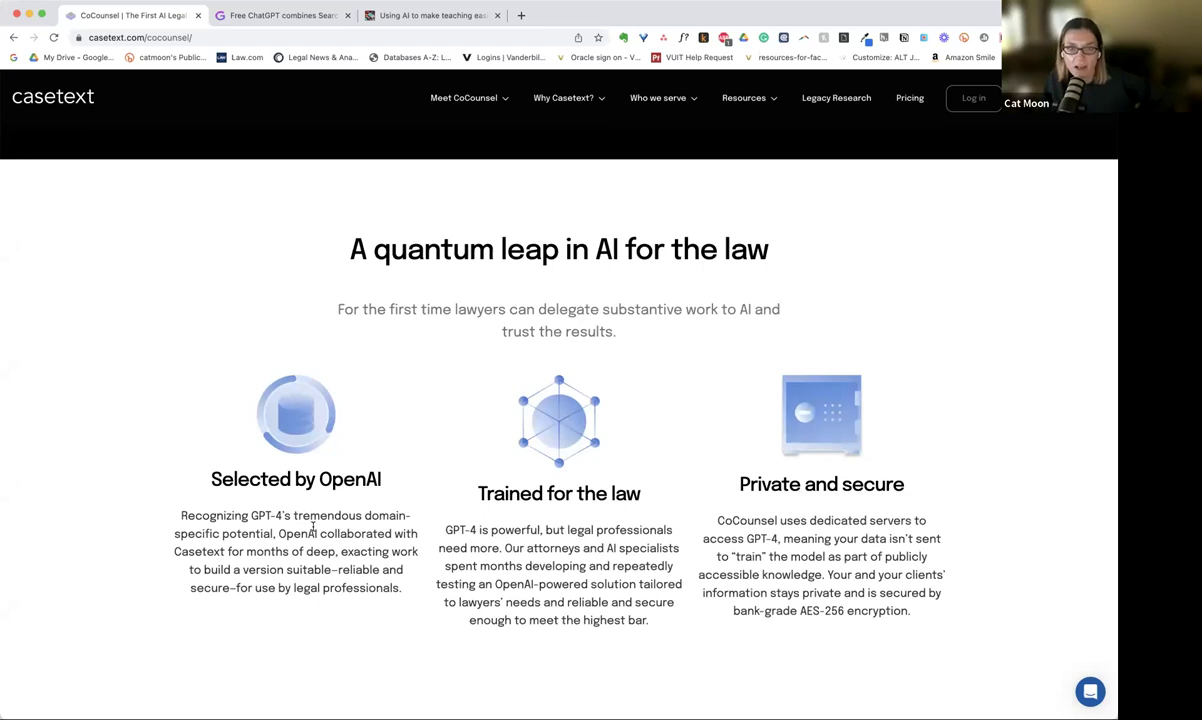
scroll(313, 528, down, 3)
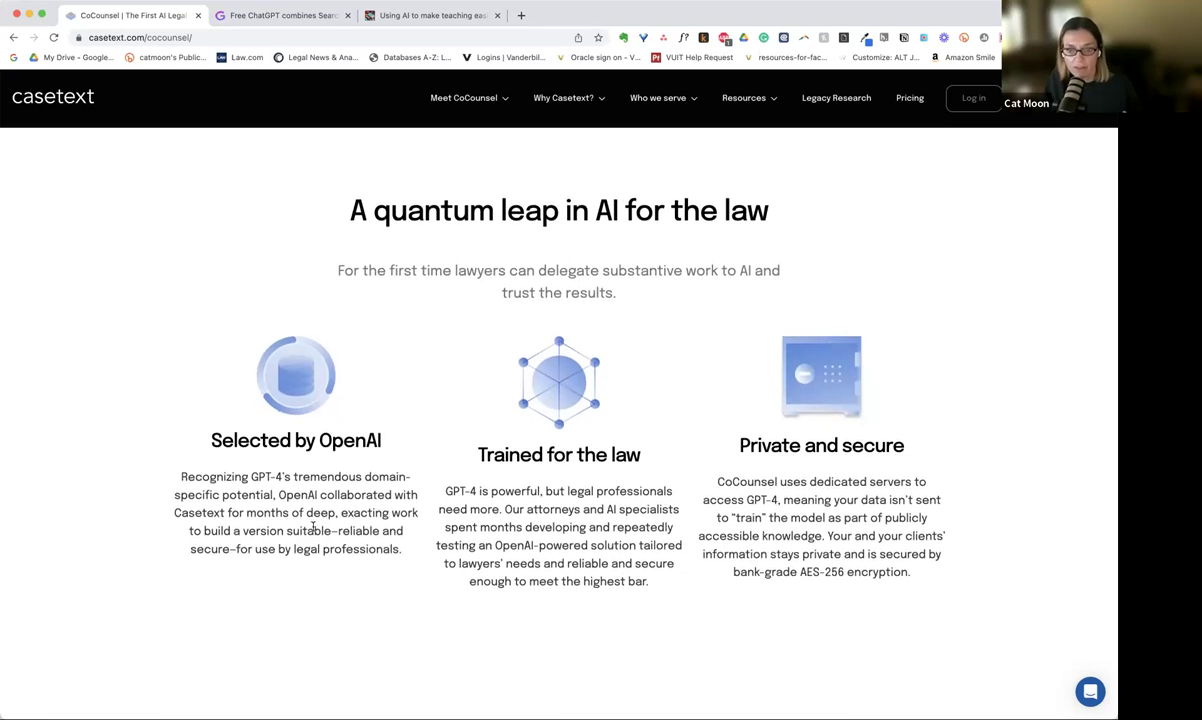
scroll(313, 527, up, 5)
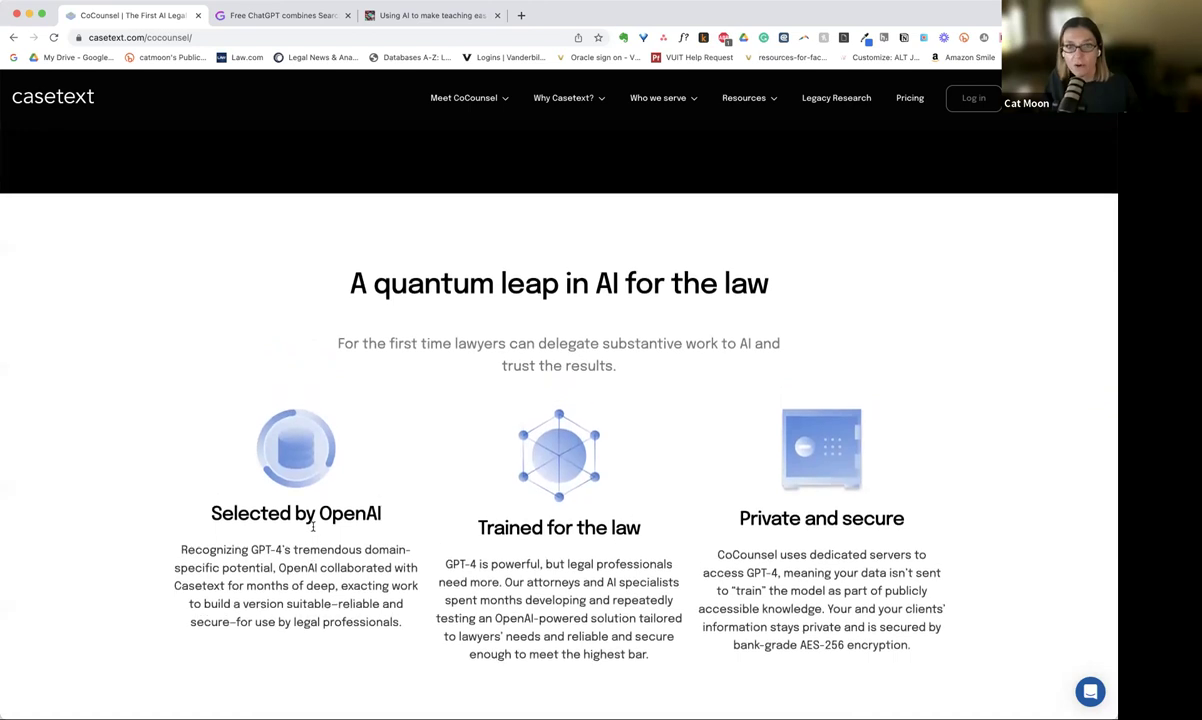
Return to the CoCounsel page's introduction and examine the Review Documents skill under "What can CoCounsel do?".
scroll(313, 527, up, 6)
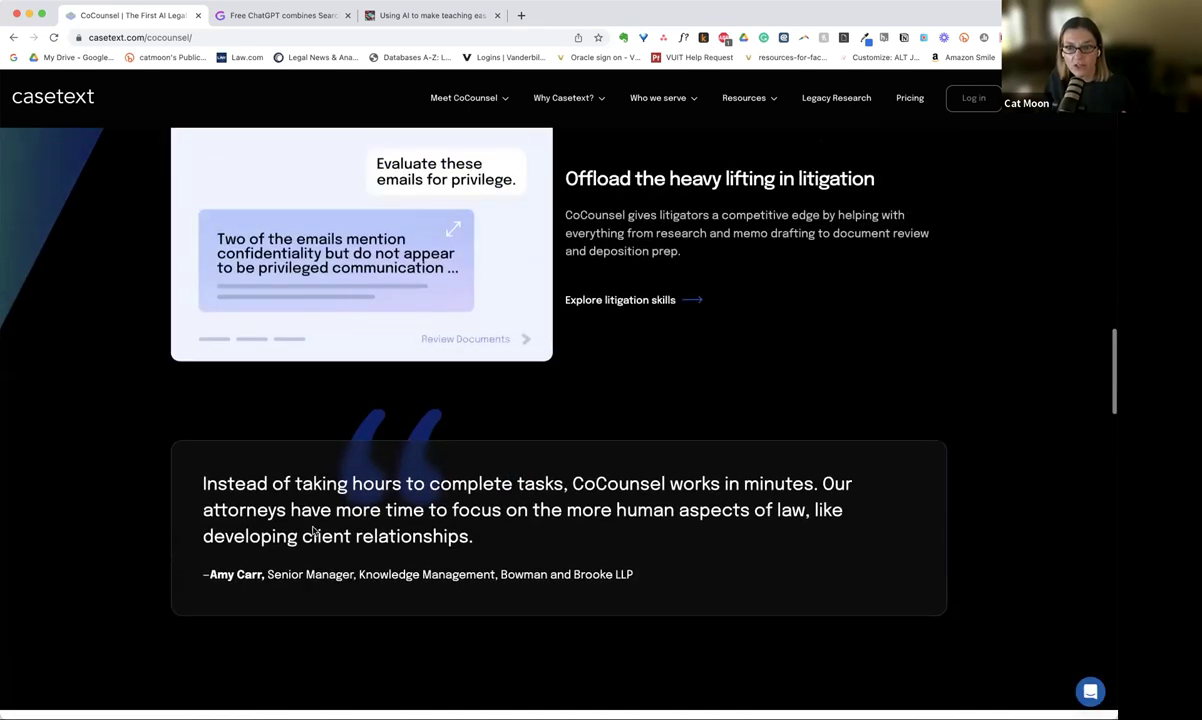
scroll(313, 531, up, 10)
scroll(313, 531, up, 10)
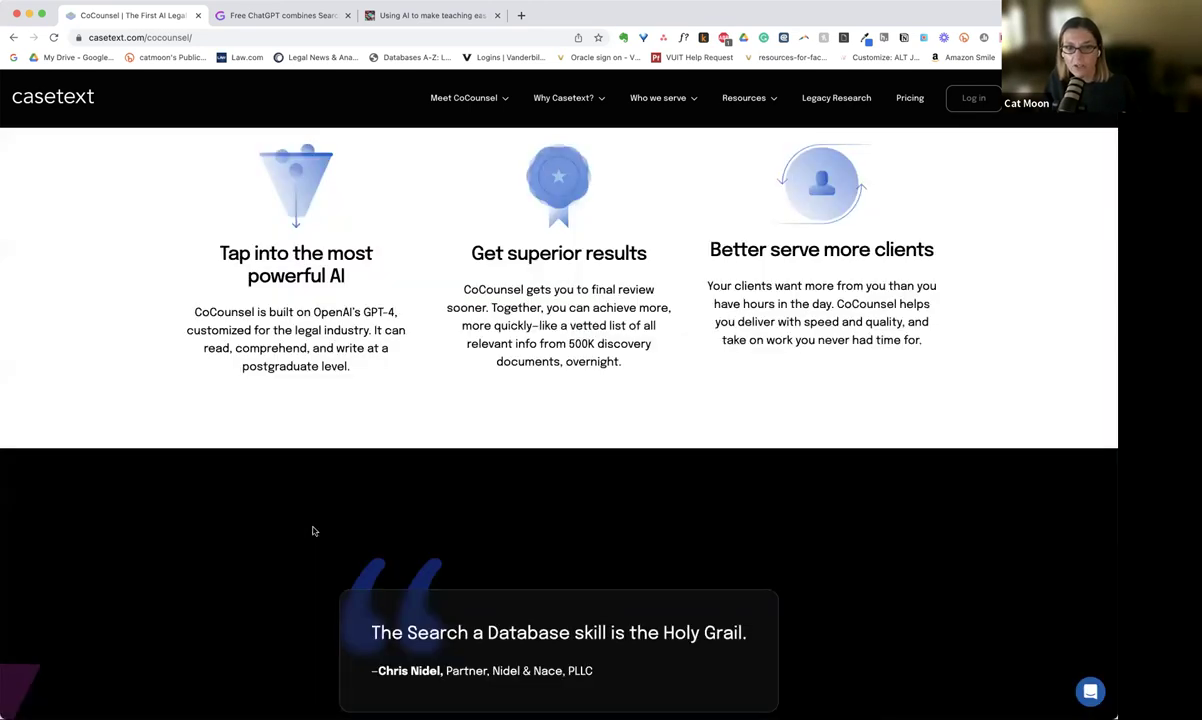
scroll(313, 531, up, 15)
scroll(313, 531, down, 2)
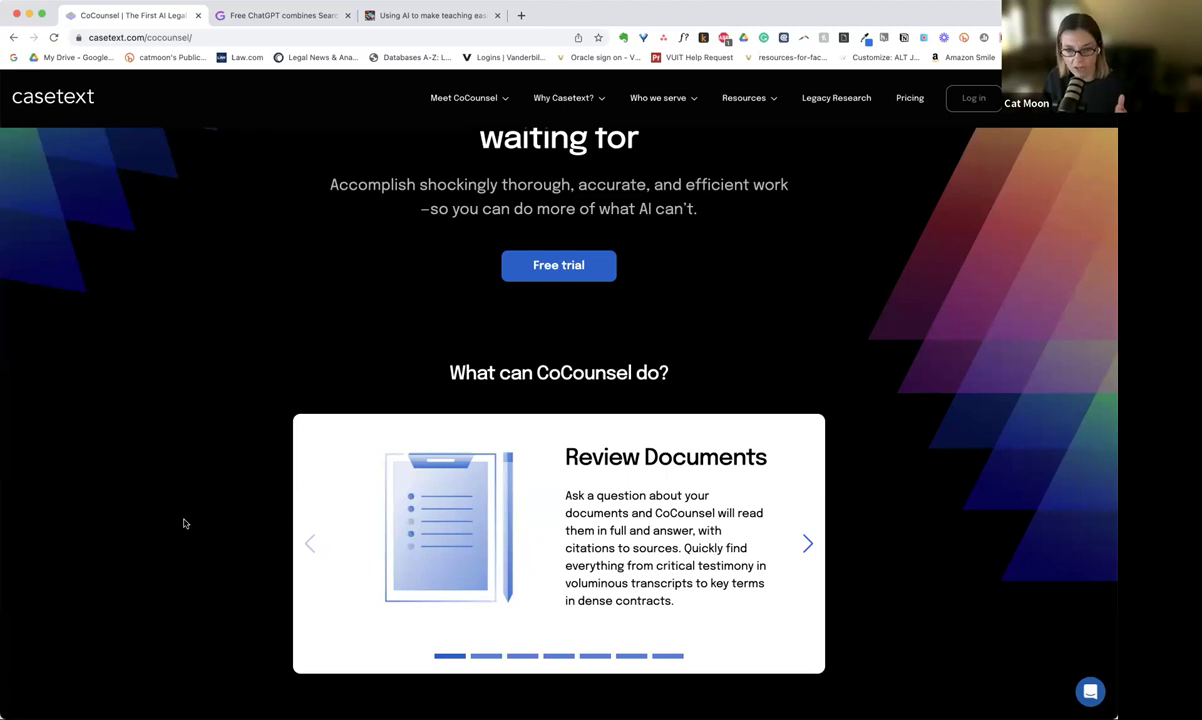
scroll(184, 523, down, 1)
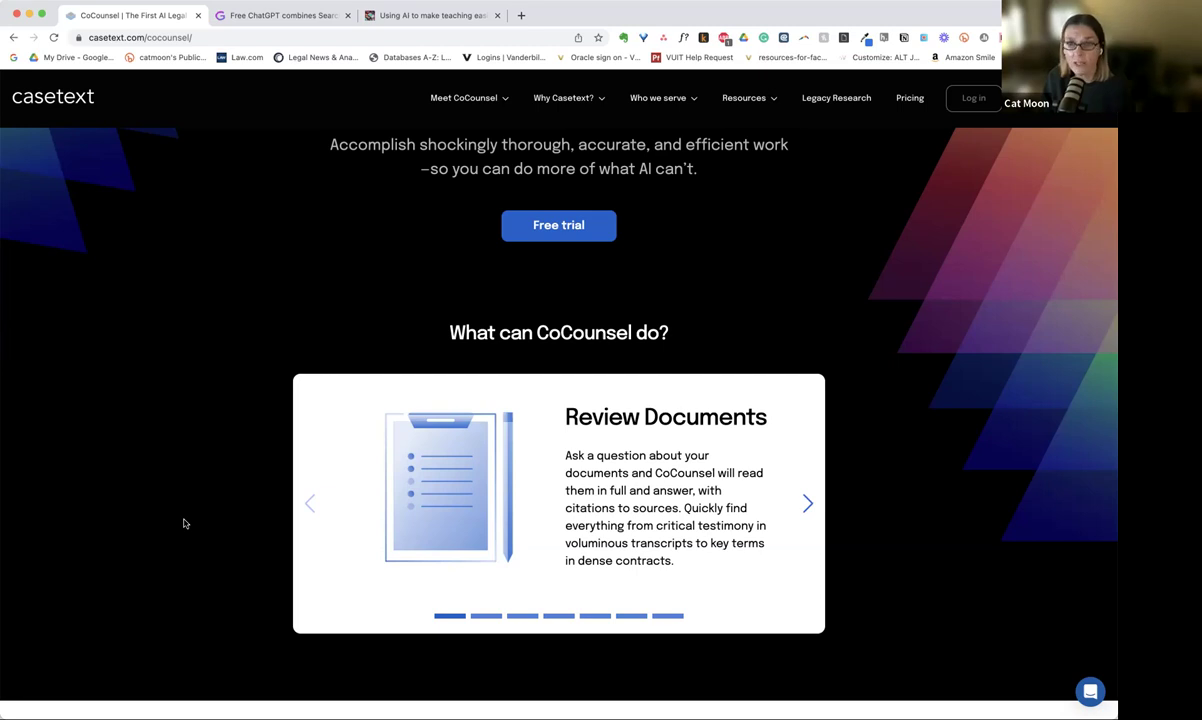
scroll(184, 523, down, 1)
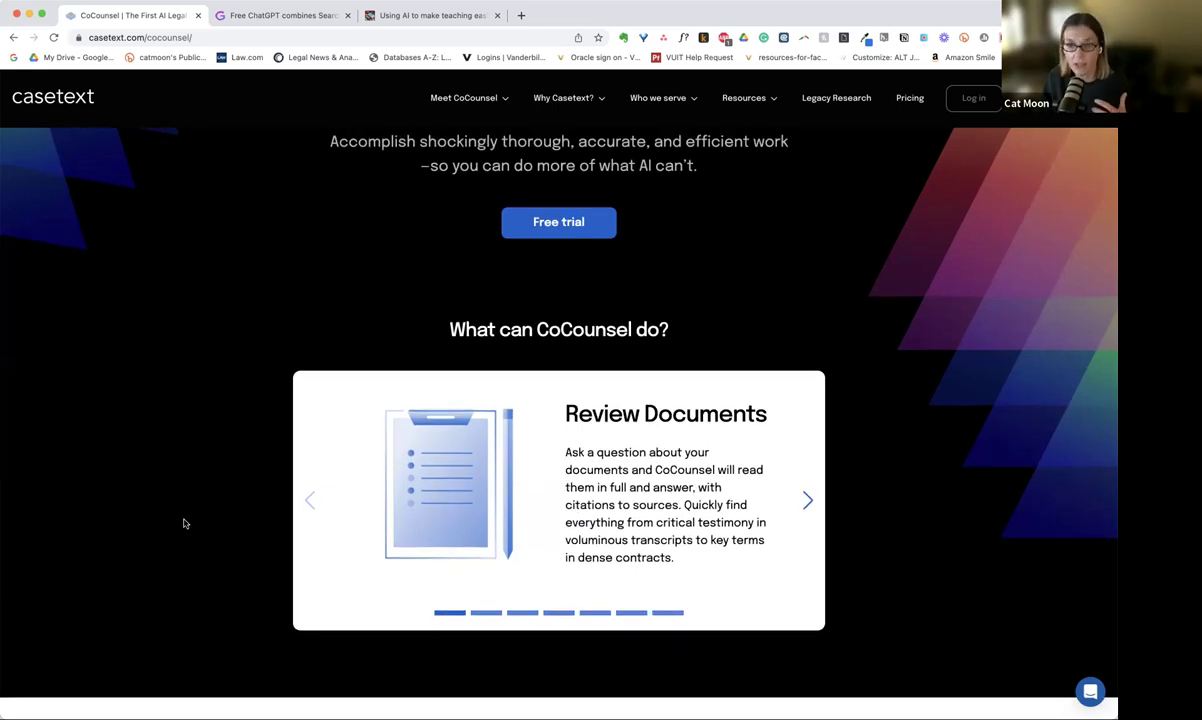
scroll(184, 523, down, 1)
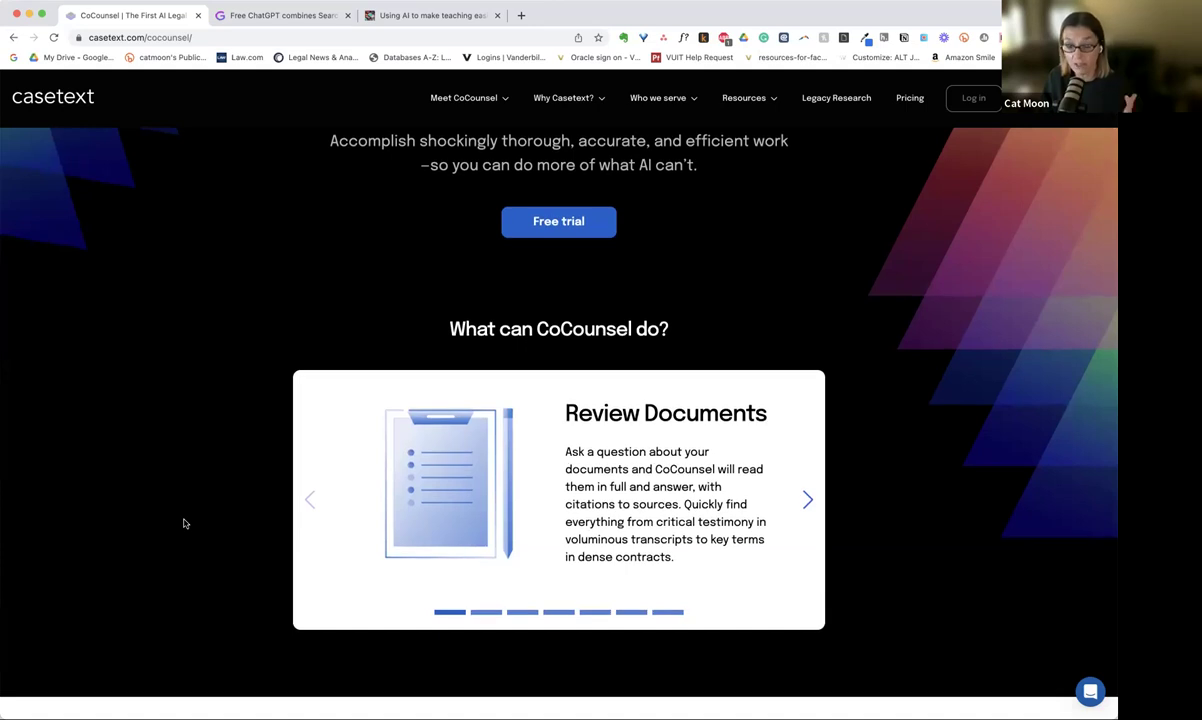
scroll(184, 523, down, 1)
scroll(184, 523, down, 1)
scroll(184, 523, down, 1)
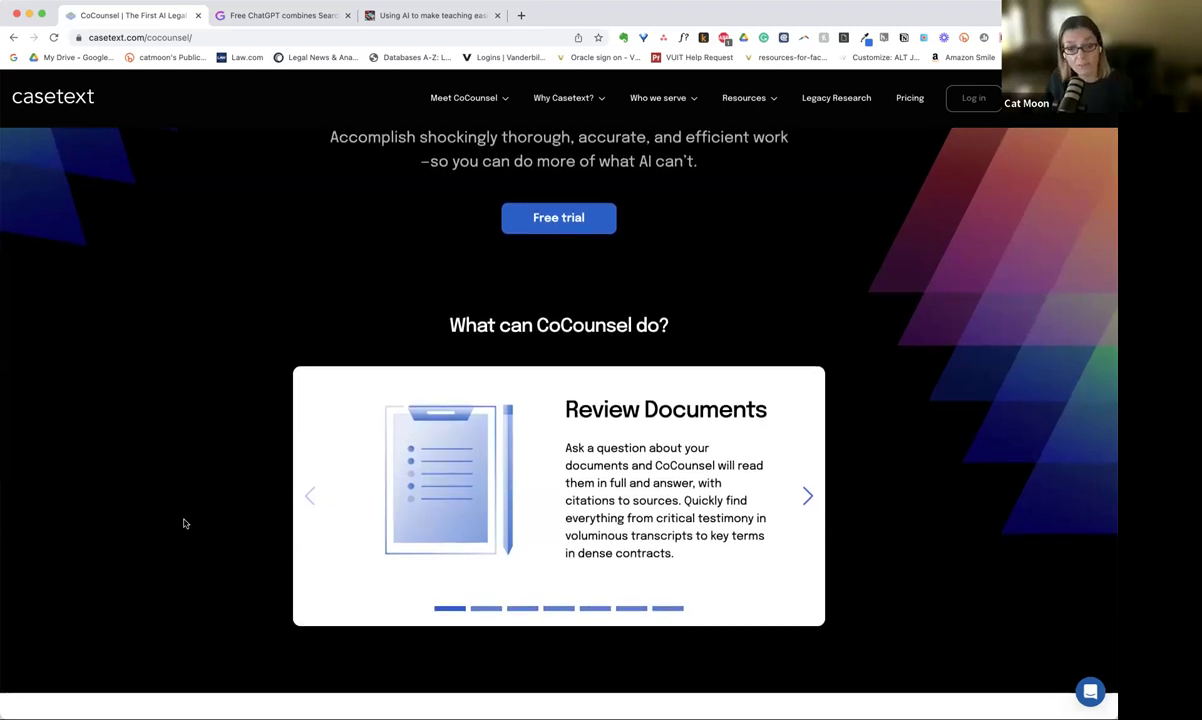
scroll(184, 523, down, 1)
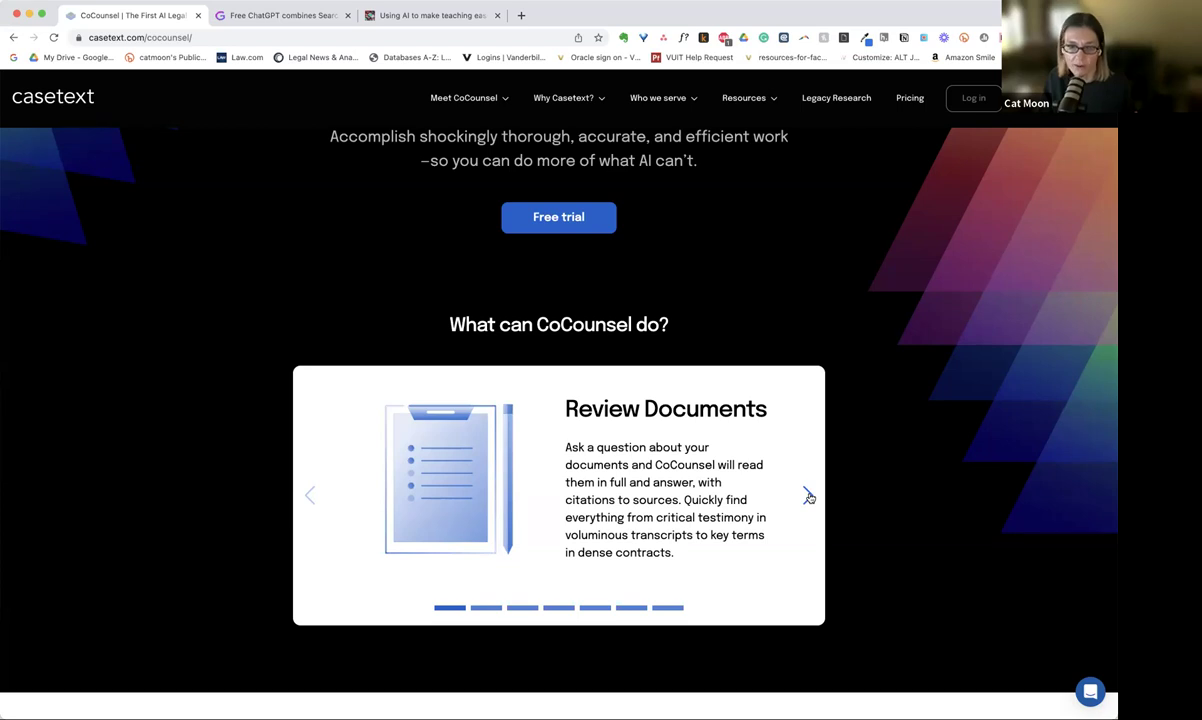
Go through the remaining CoCounsel skill cards one by one, from Prepare for a Deposition to Contract Policy Compliance.
click(809, 497)
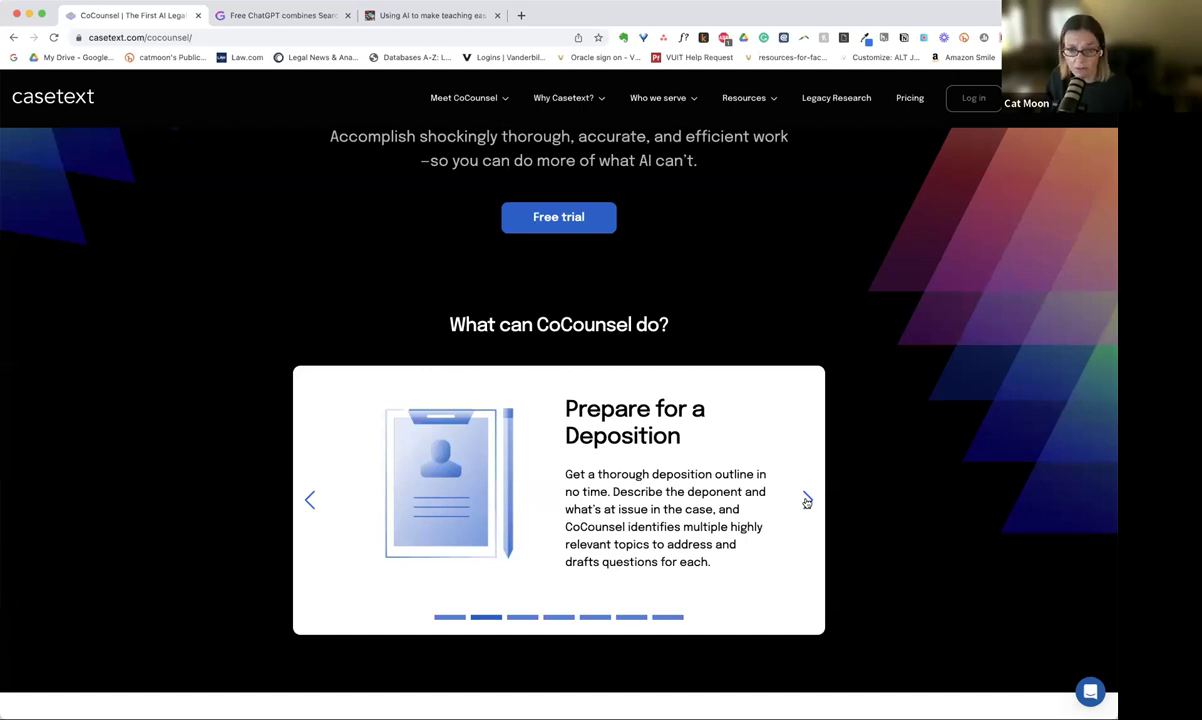
click(807, 500)
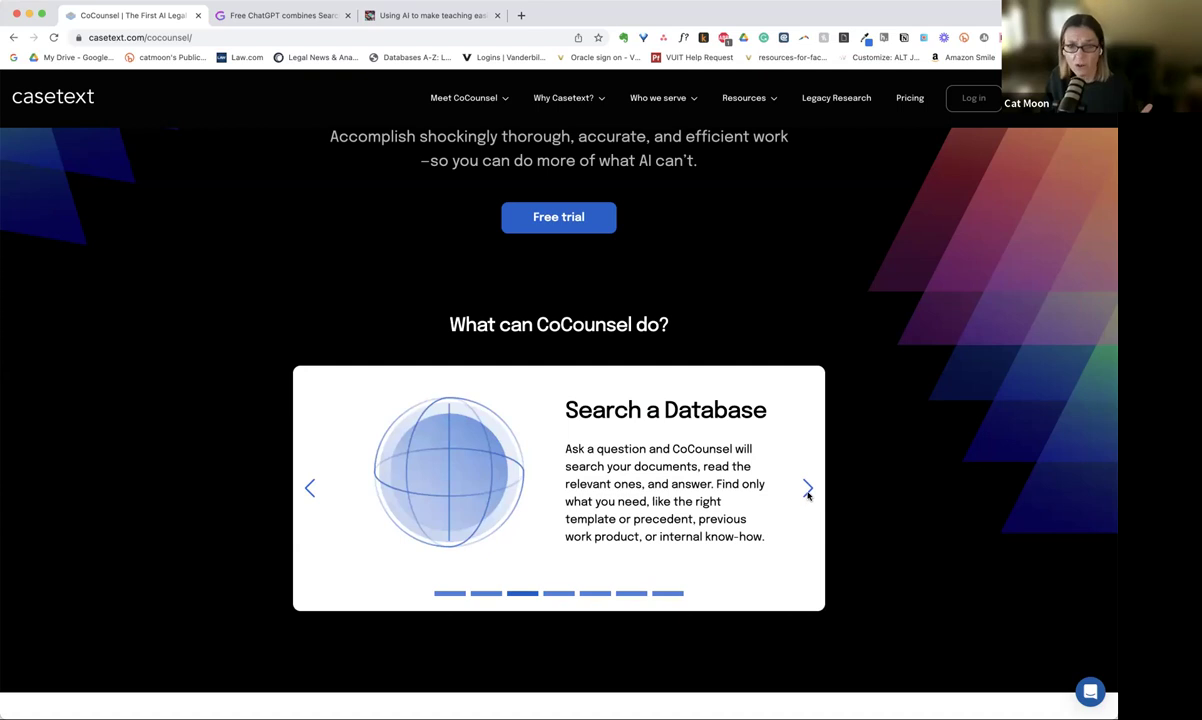
click(808, 490)
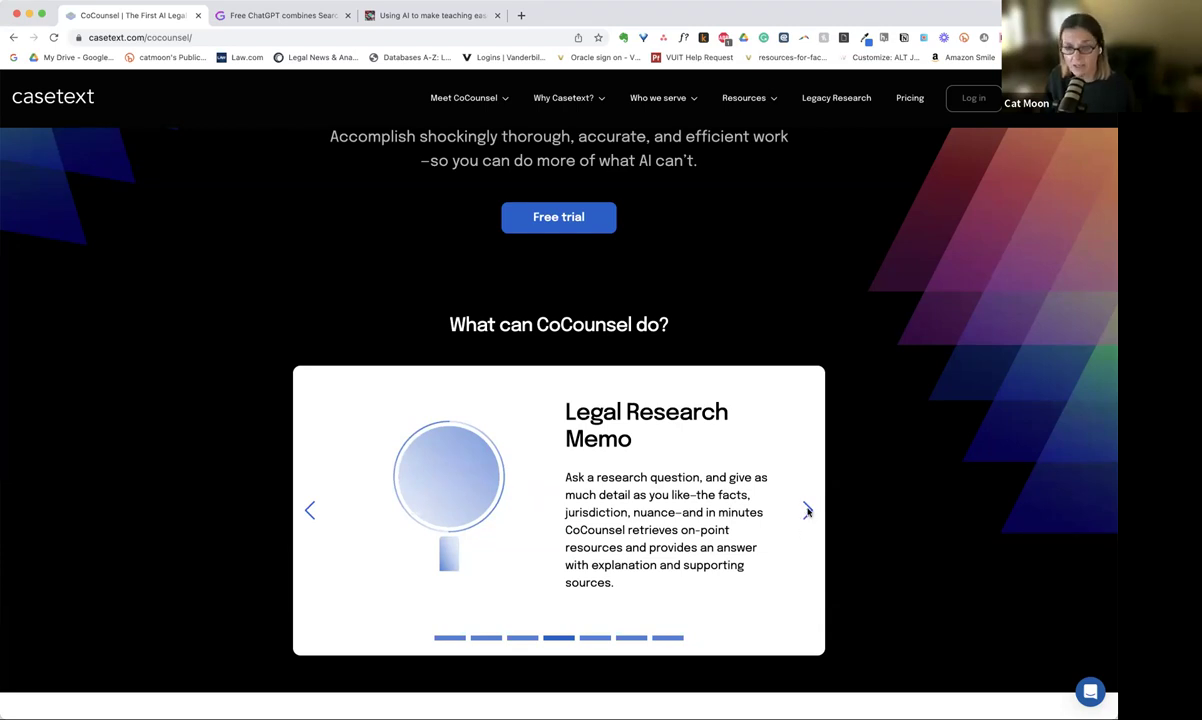
click(808, 511)
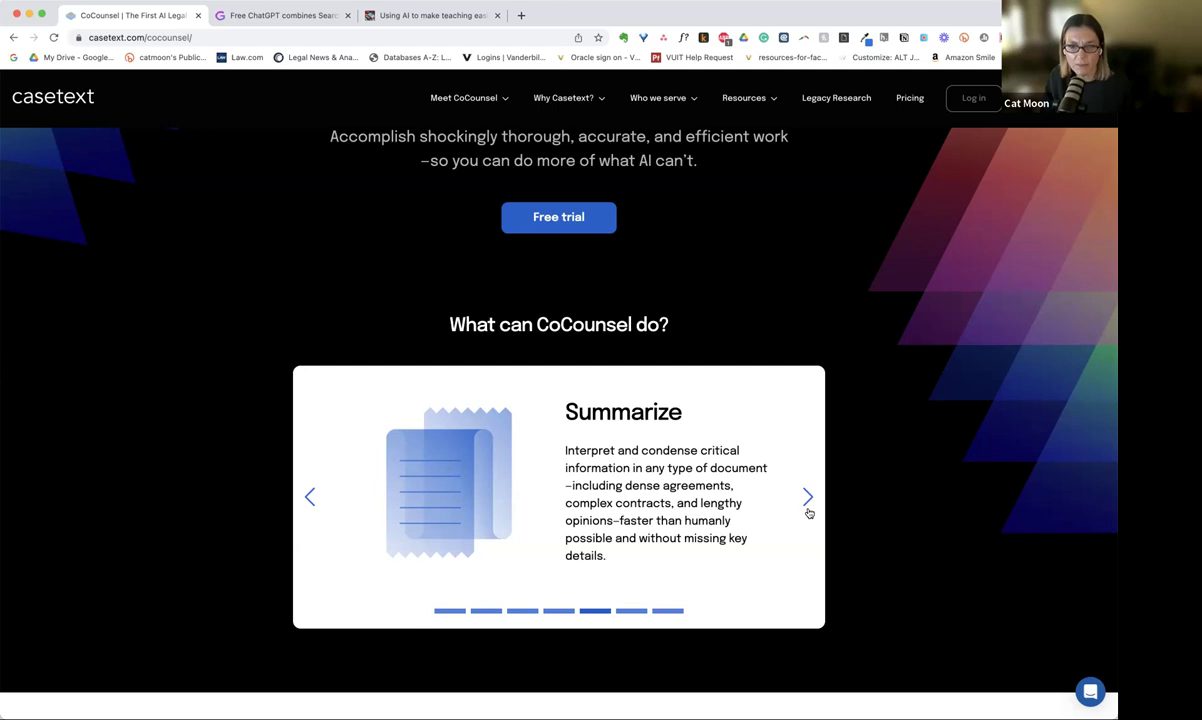
click(808, 510)
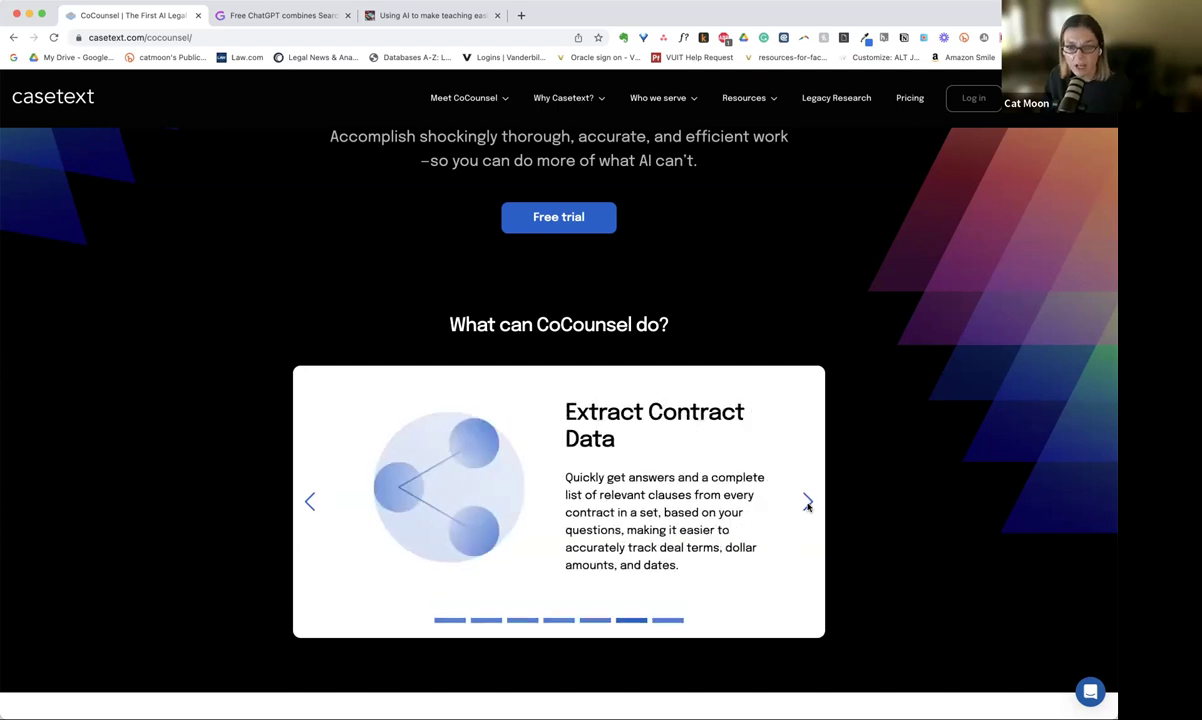
click(808, 503)
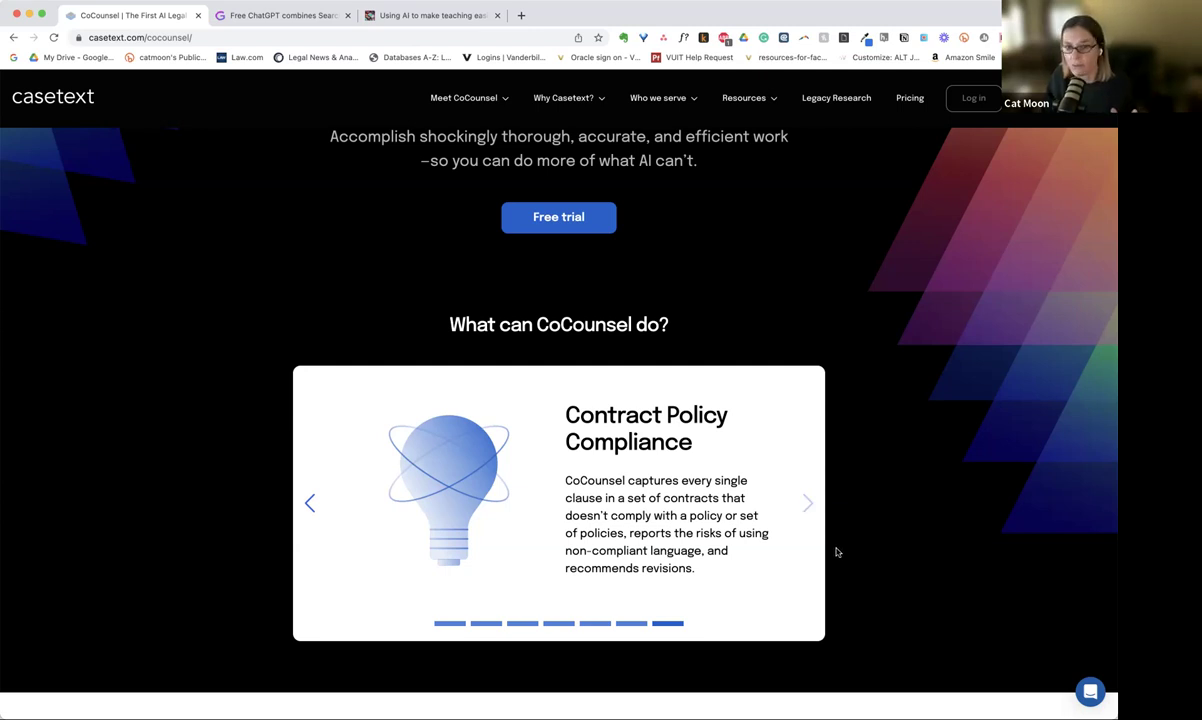
Examine CoCounsel's benefits for lawyers, the Search a Database testimonial and the "Supercharge transactional work" section.
scroll(837, 552, down, 2)
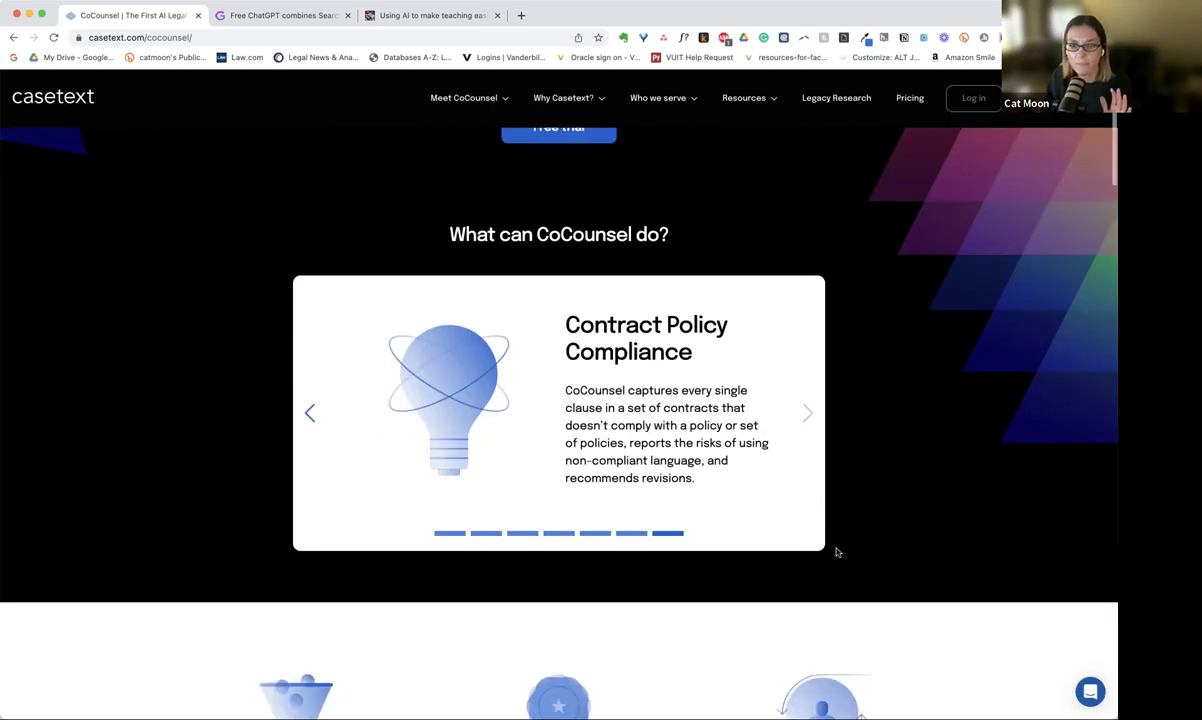
scroll(837, 552, down, 5)
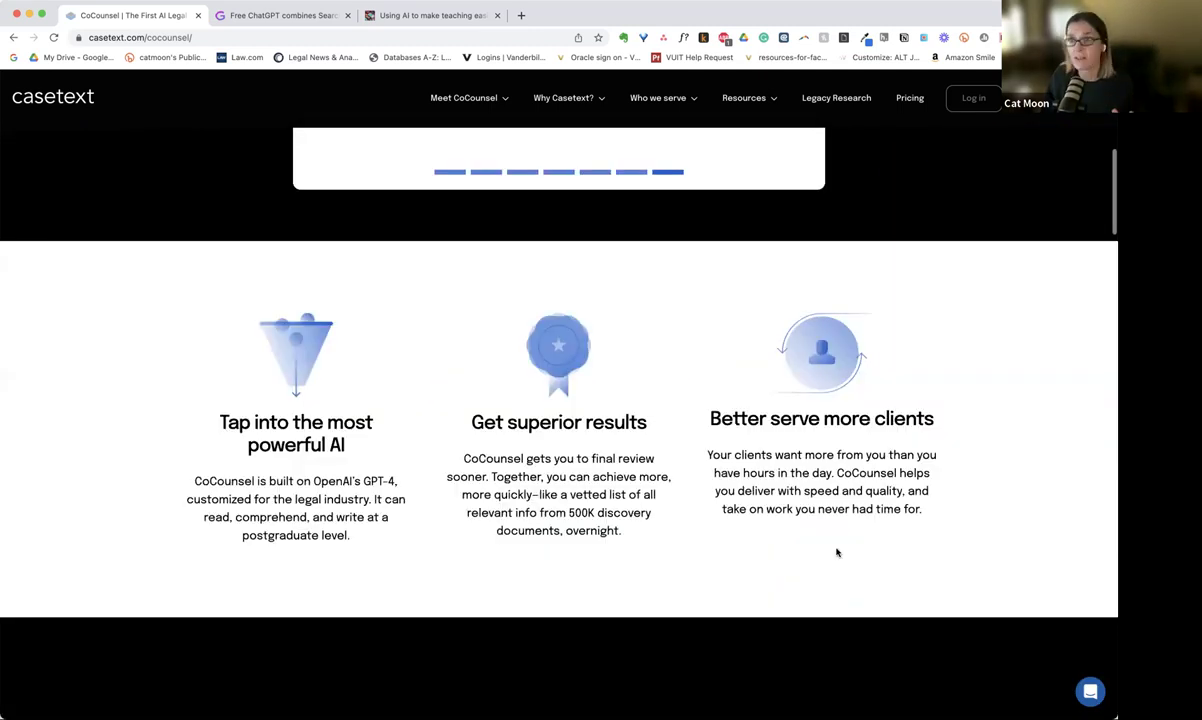
scroll(837, 552, down, 2)
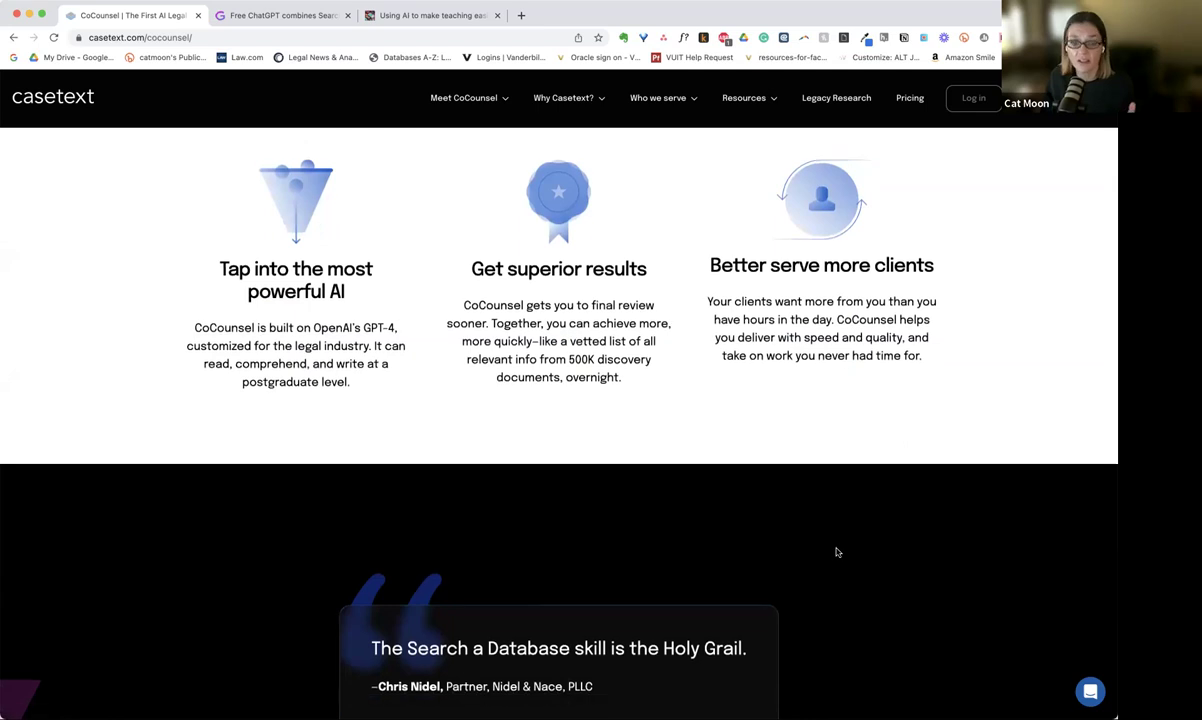
scroll(884, 564, down, 1)
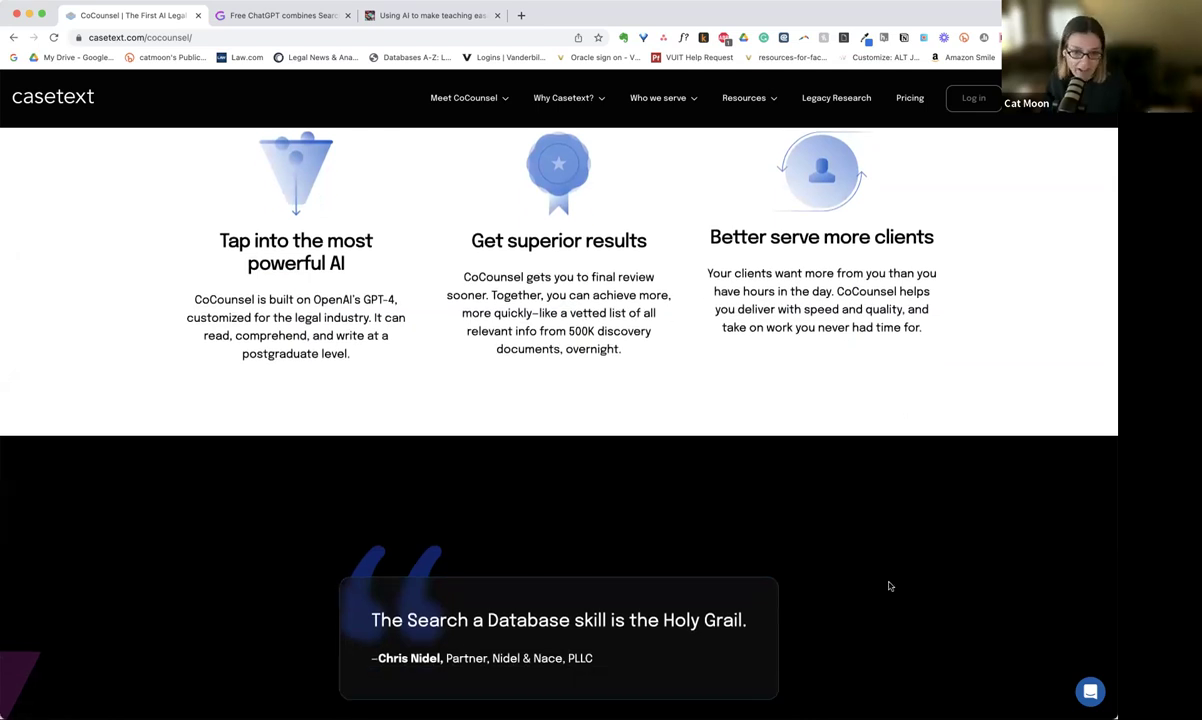
scroll(884, 564, down, 2)
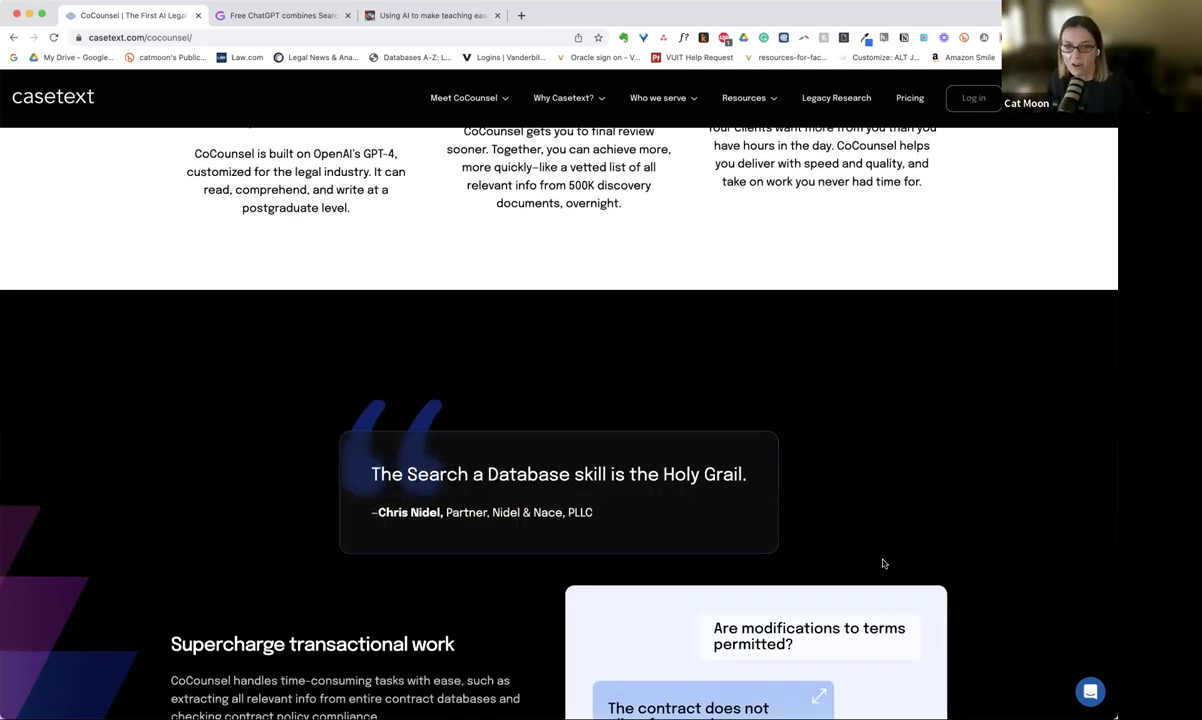
scroll(884, 564, down, 1)
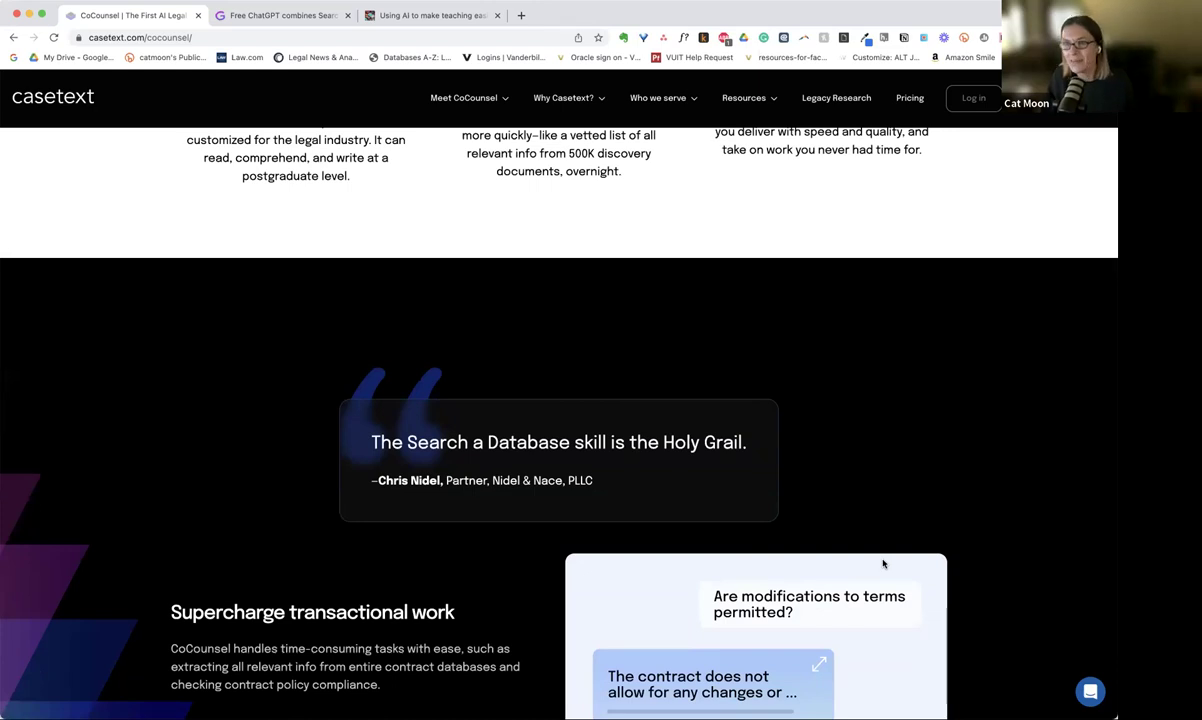
scroll(884, 564, down, 1)
scroll(884, 564, down, 2)
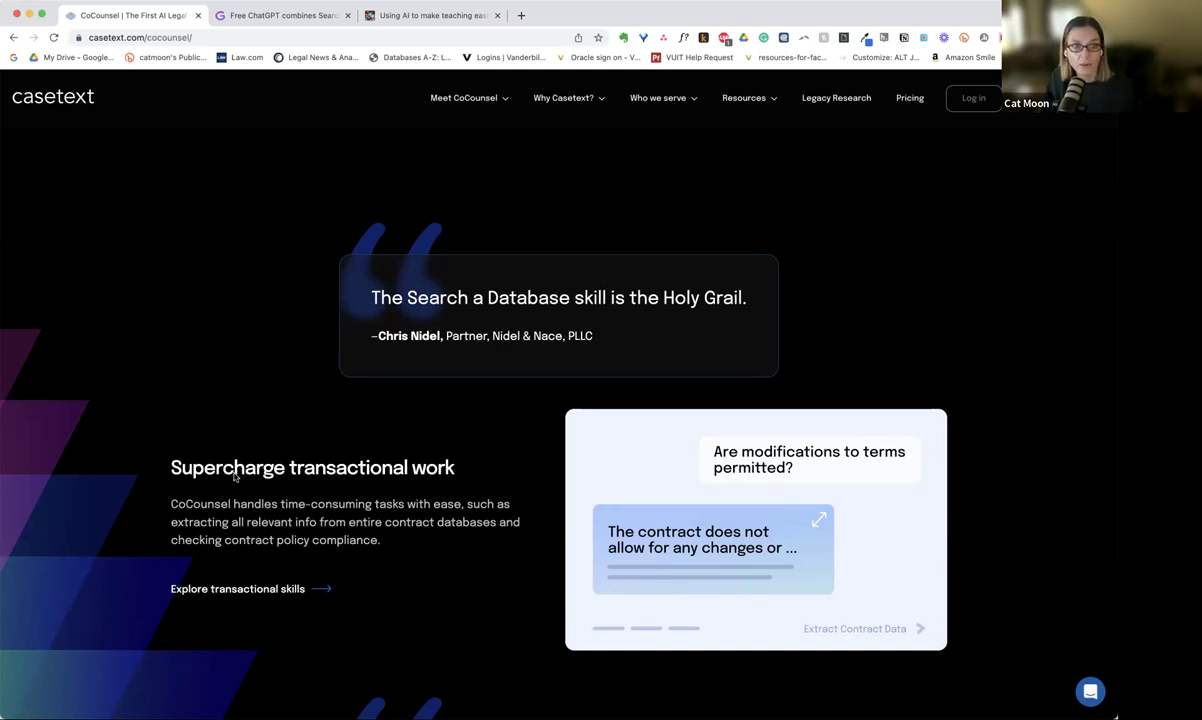
scroll(220, 450, up, 3)
scroll(322, 312, up, 2)
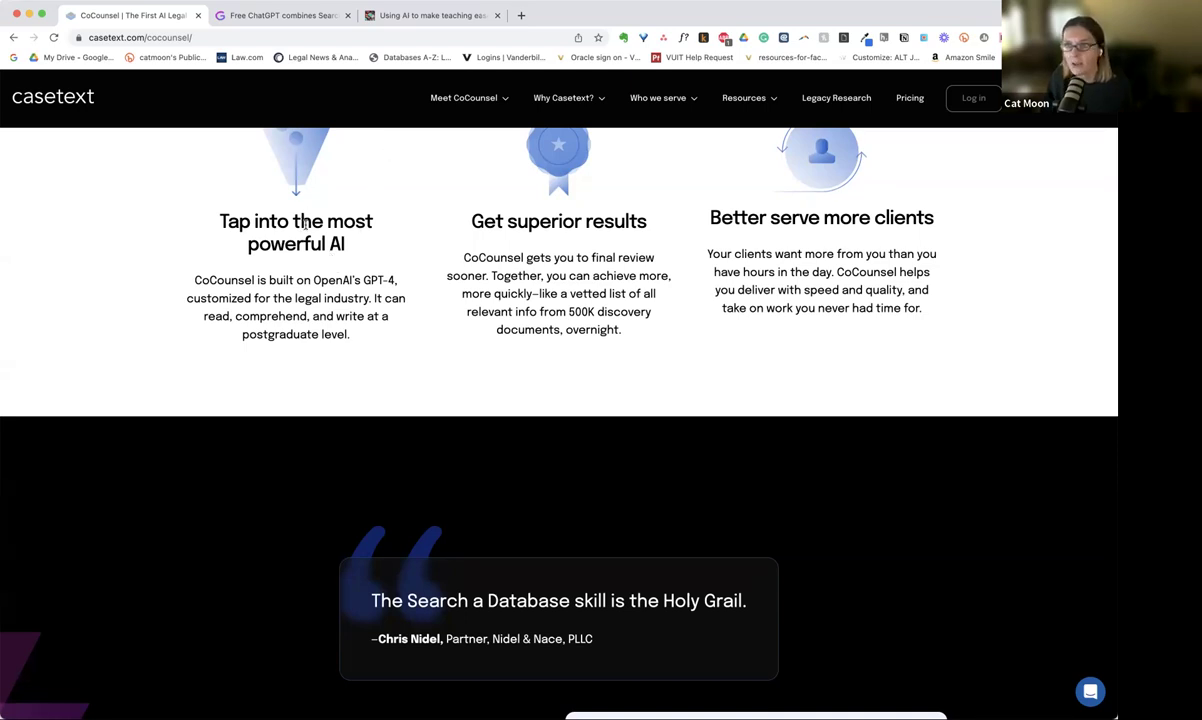
Switch to GPTGO and request a legal education expert's law school policy on appropriate and ethical generative AI use across the curriculum and all student work.
click(263, 21)
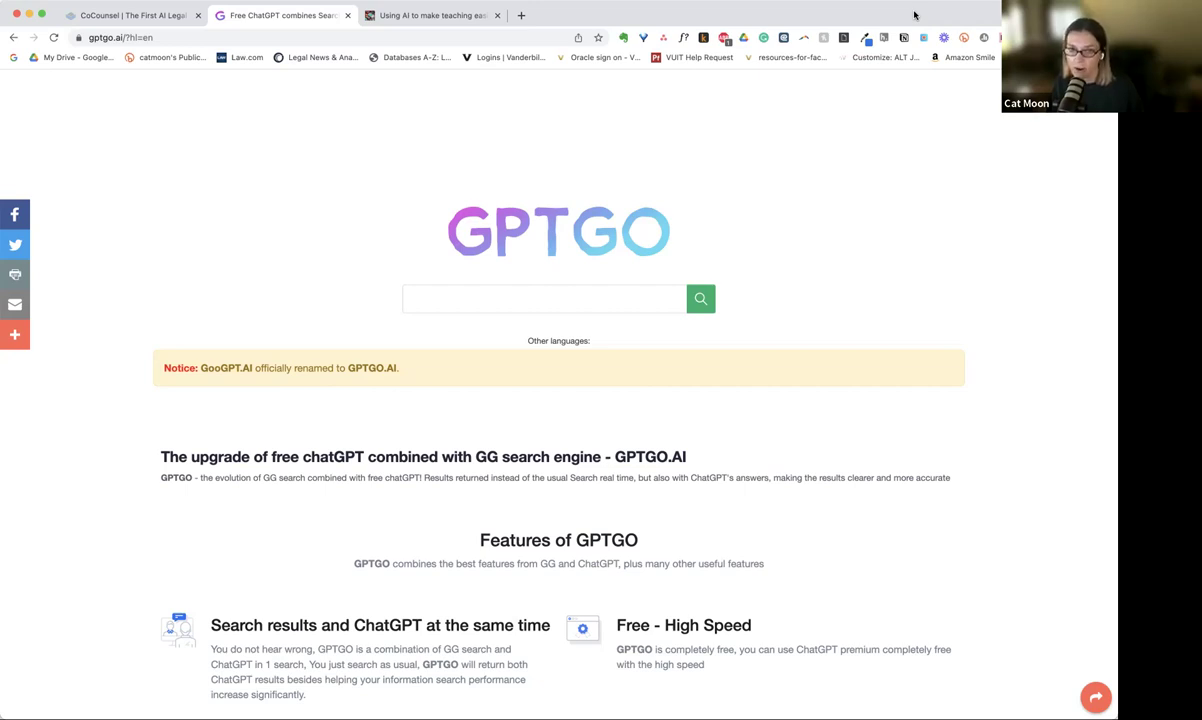
click(642, 286)
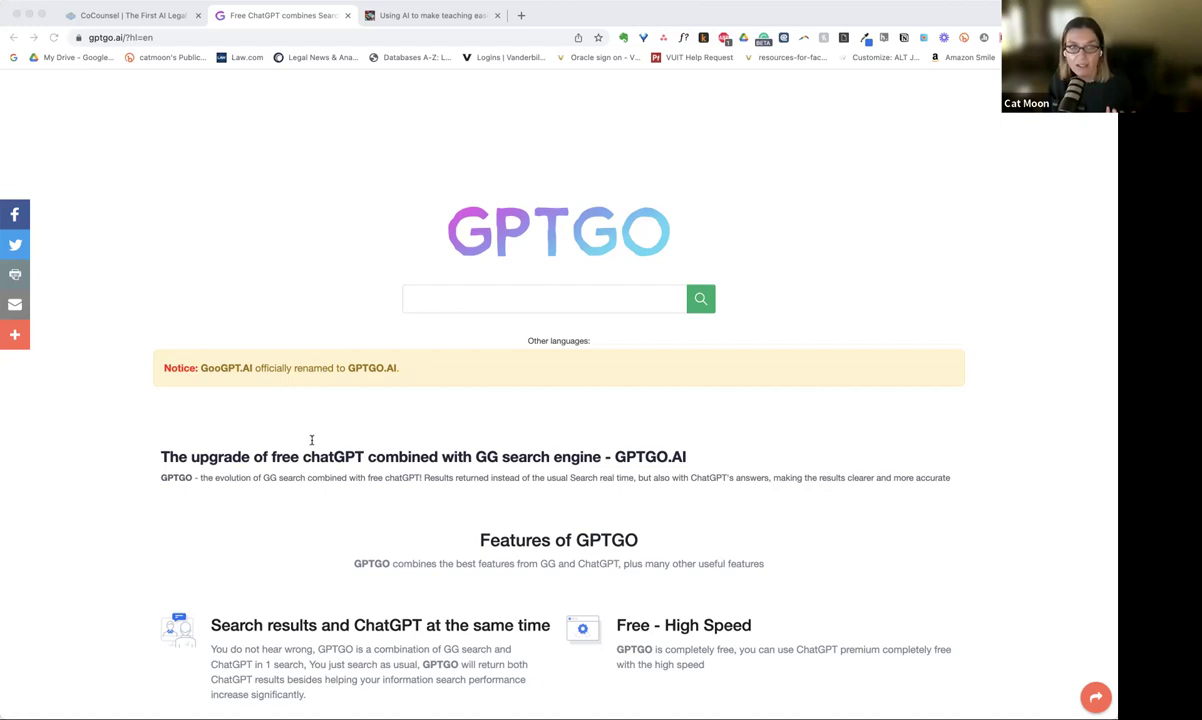
click(393, 127)
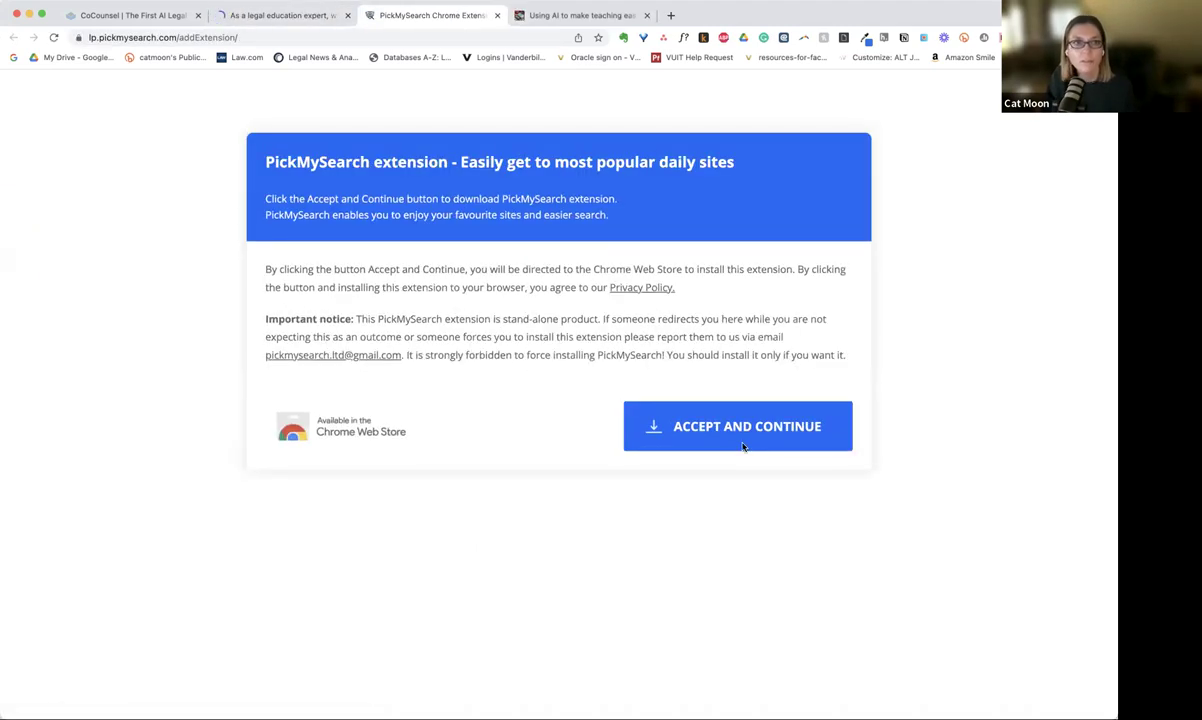
click(742, 447)
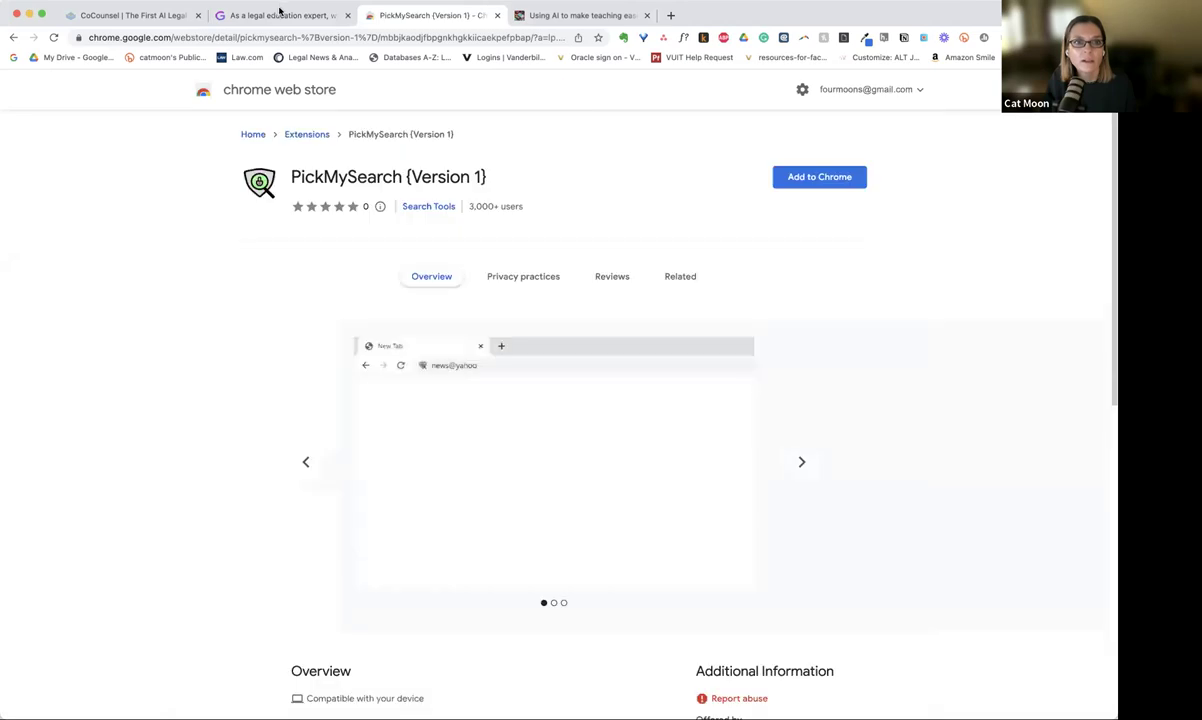
key(ctrl+shift+Tab)
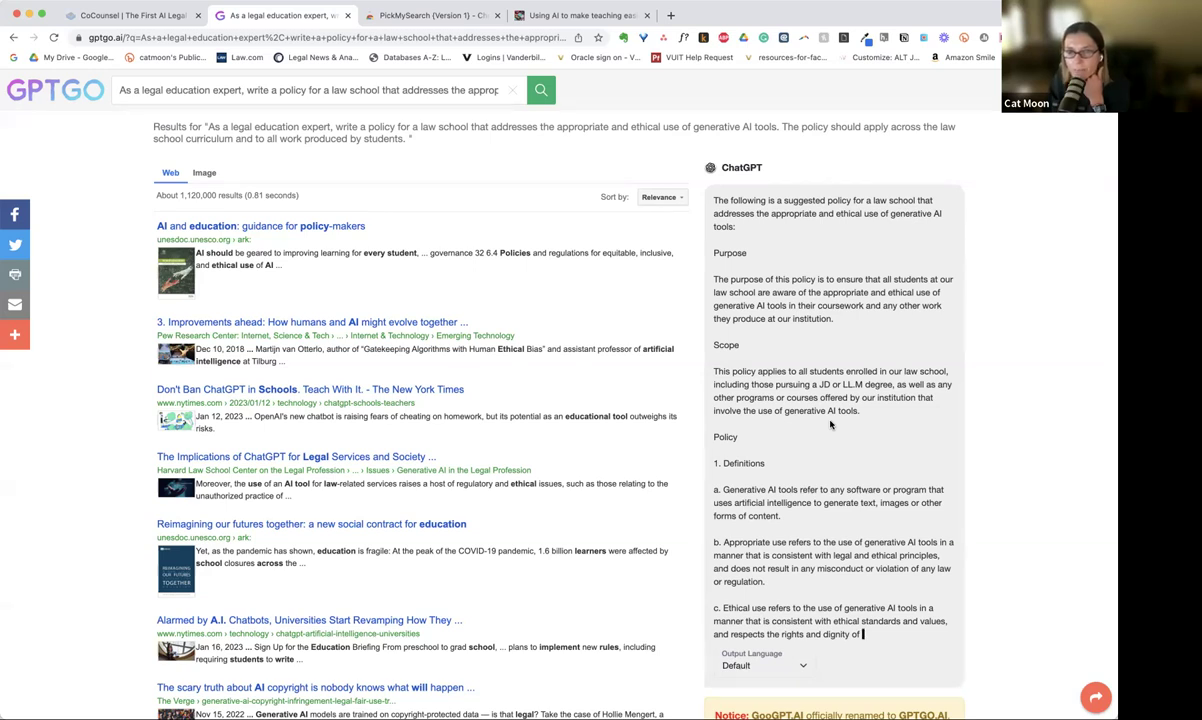
Read through the generated law school AI policy in the ChatGPT answer, from Purpose and Scope to its Conclusion.
scroll(830, 424, down, 2)
scroll(830, 424, down, 2)
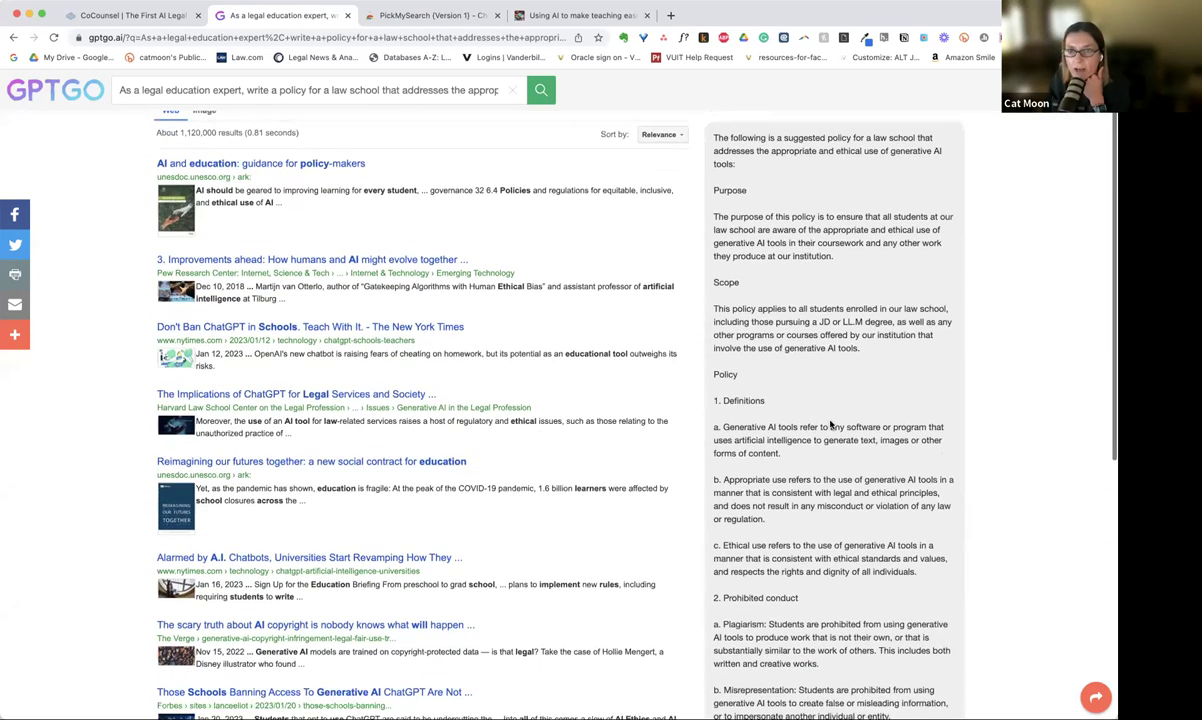
scroll(830, 424, down, 2)
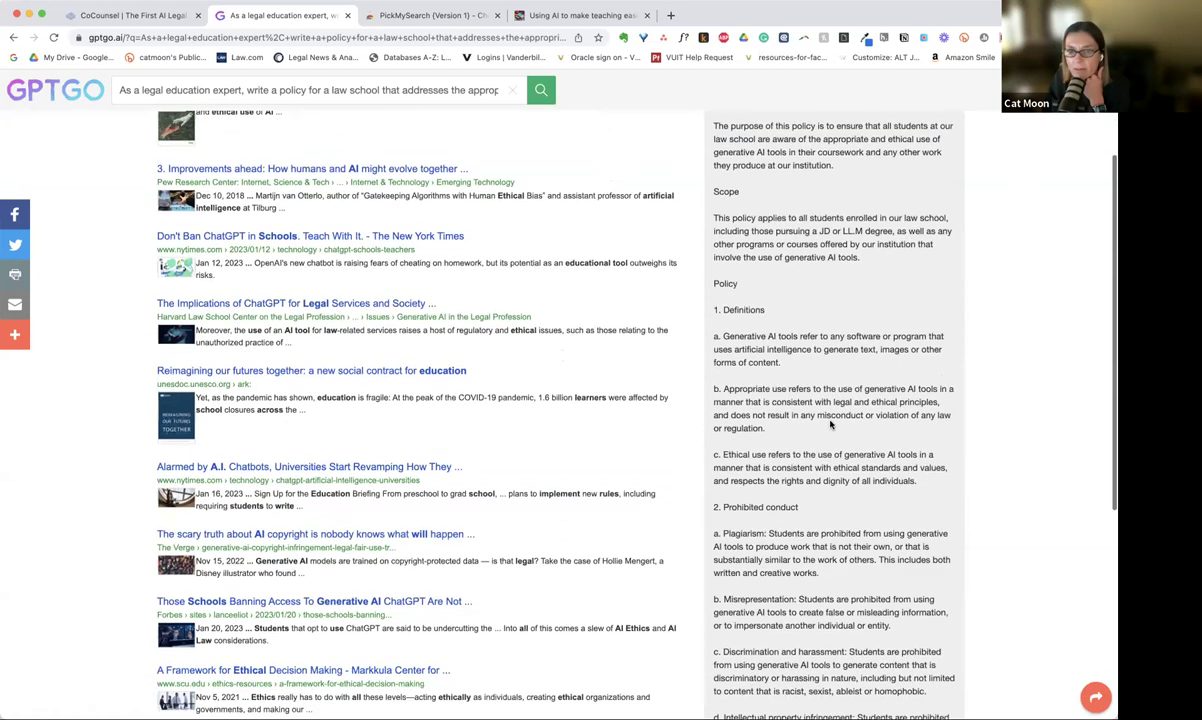
scroll(830, 424, down, 1)
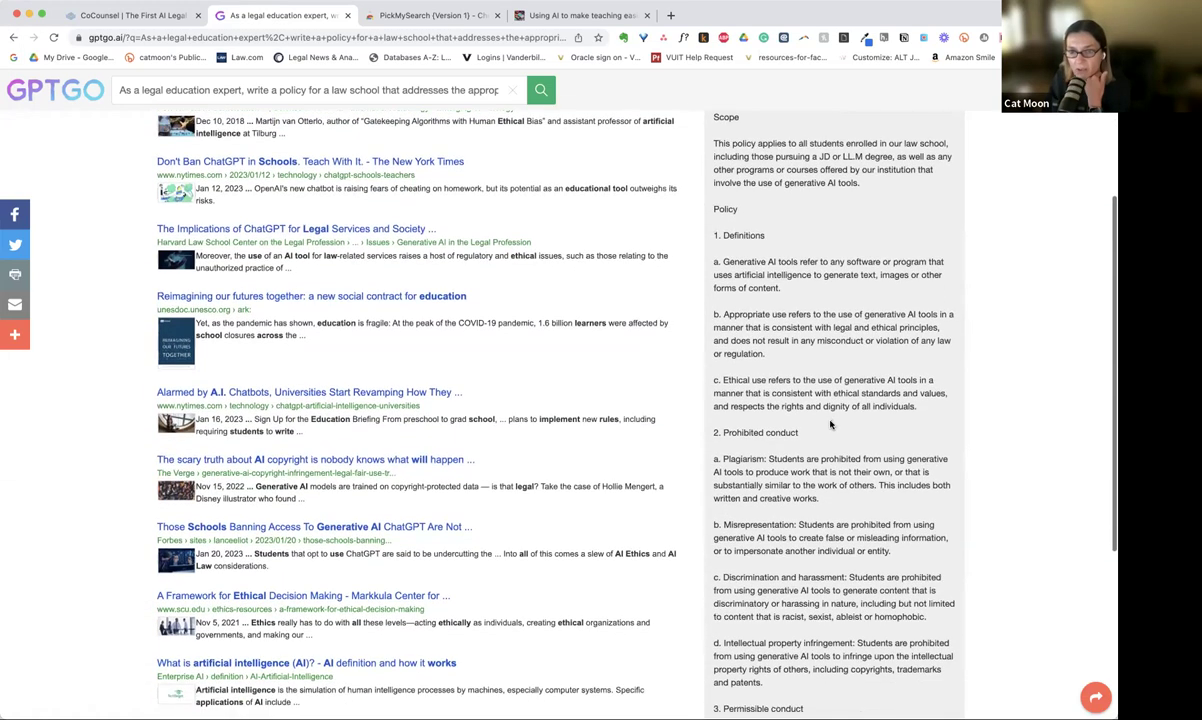
scroll(830, 424, down, 2)
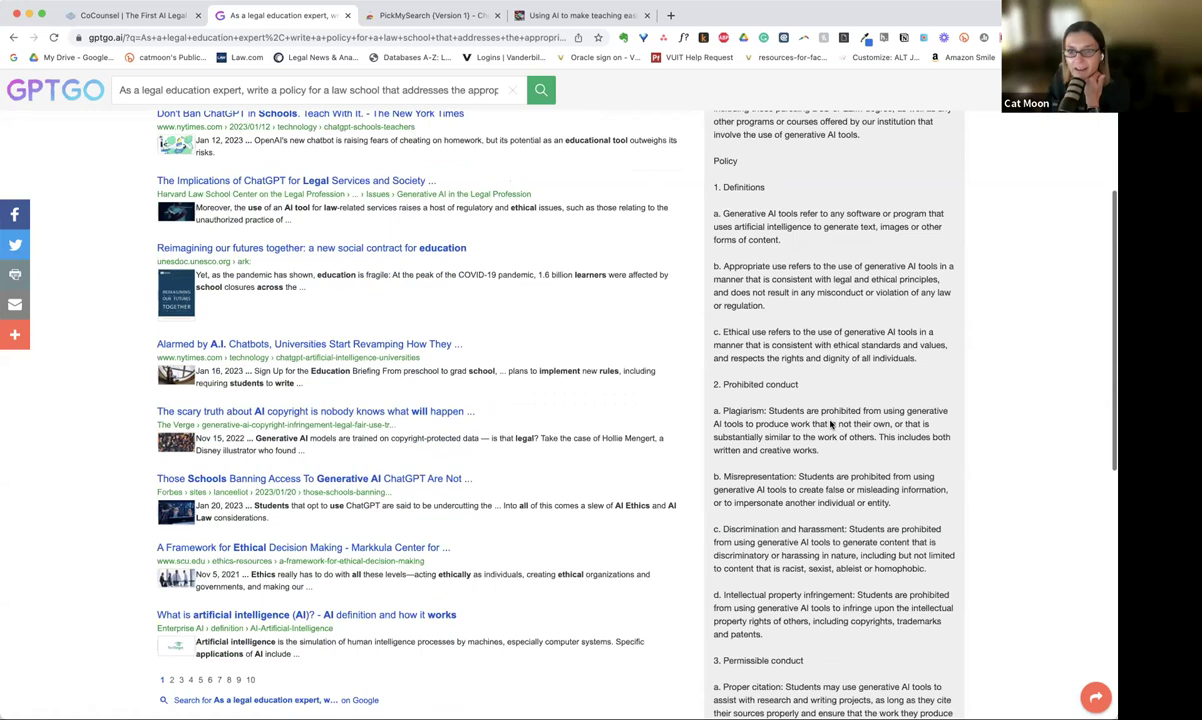
scroll(830, 424, down, 3)
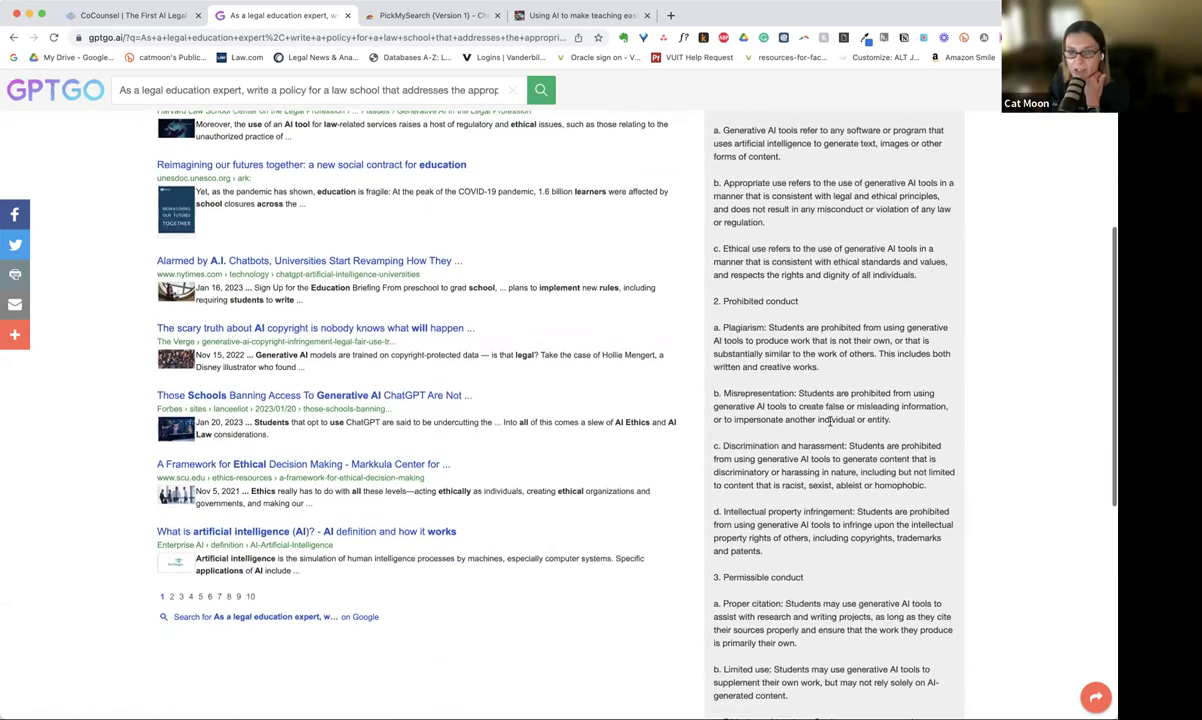
scroll(830, 424, down, 4)
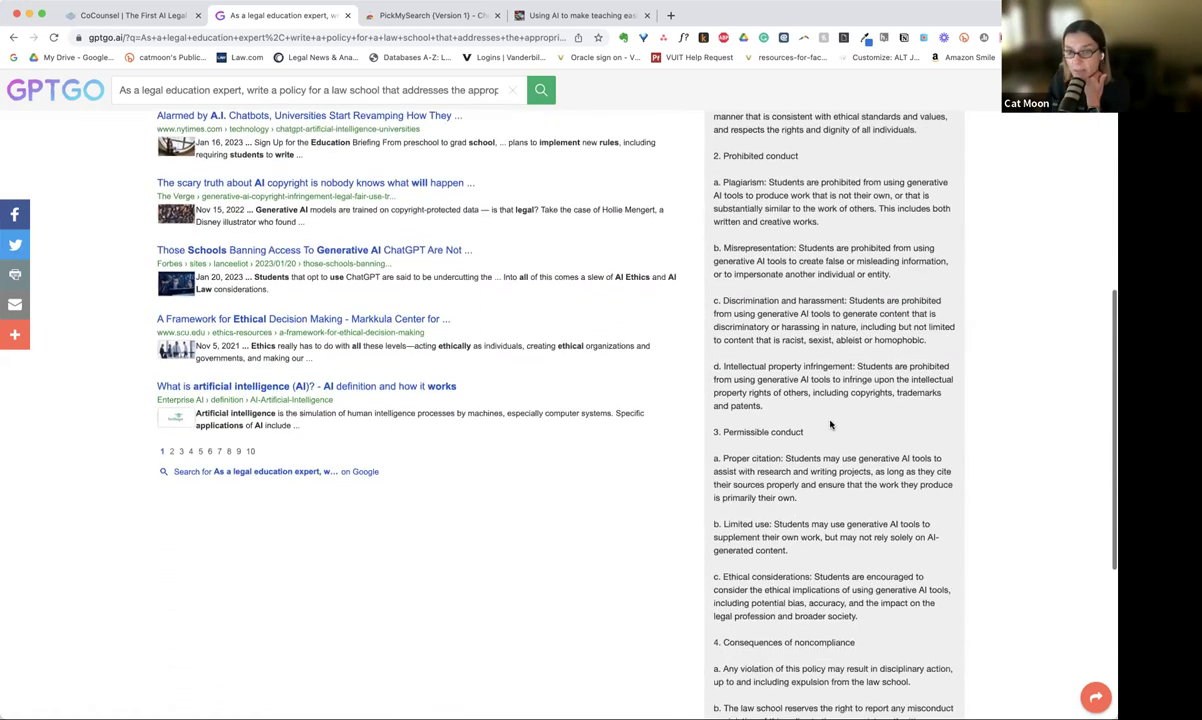
scroll(830, 424, down, 5)
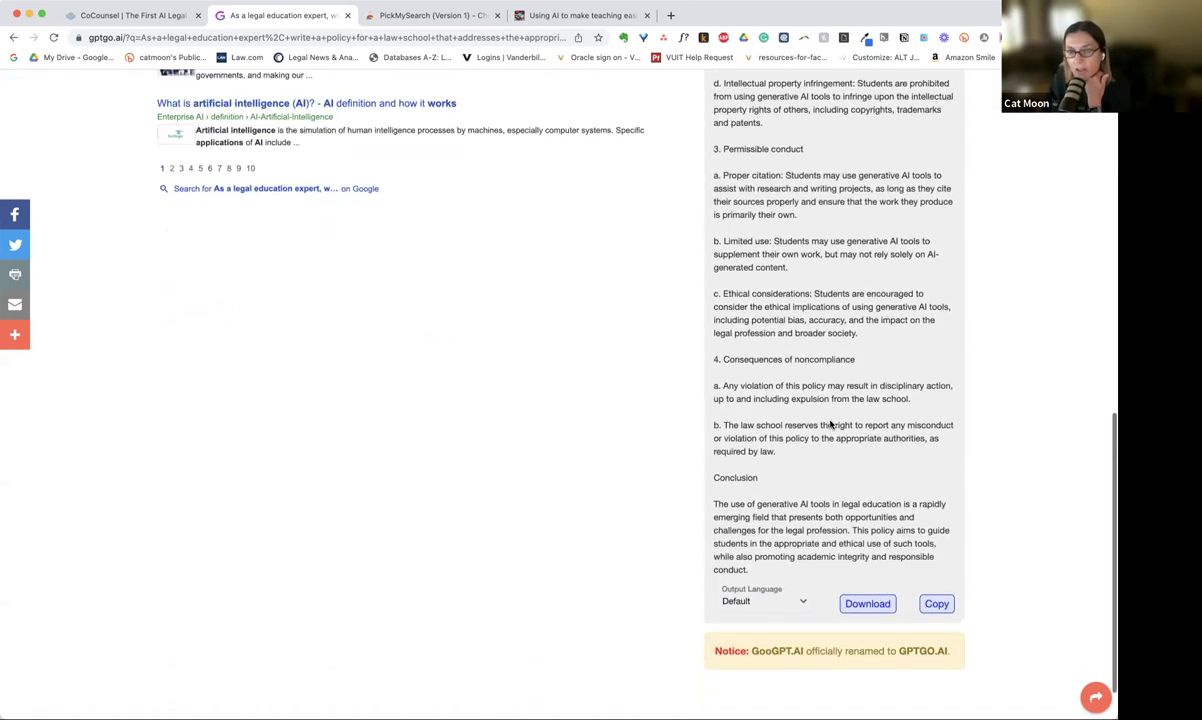
Reread the policy's prohibited conduct, permissible conduct and noncompliance sections, and return to the start of the results.
scroll(830, 424, up, 12)
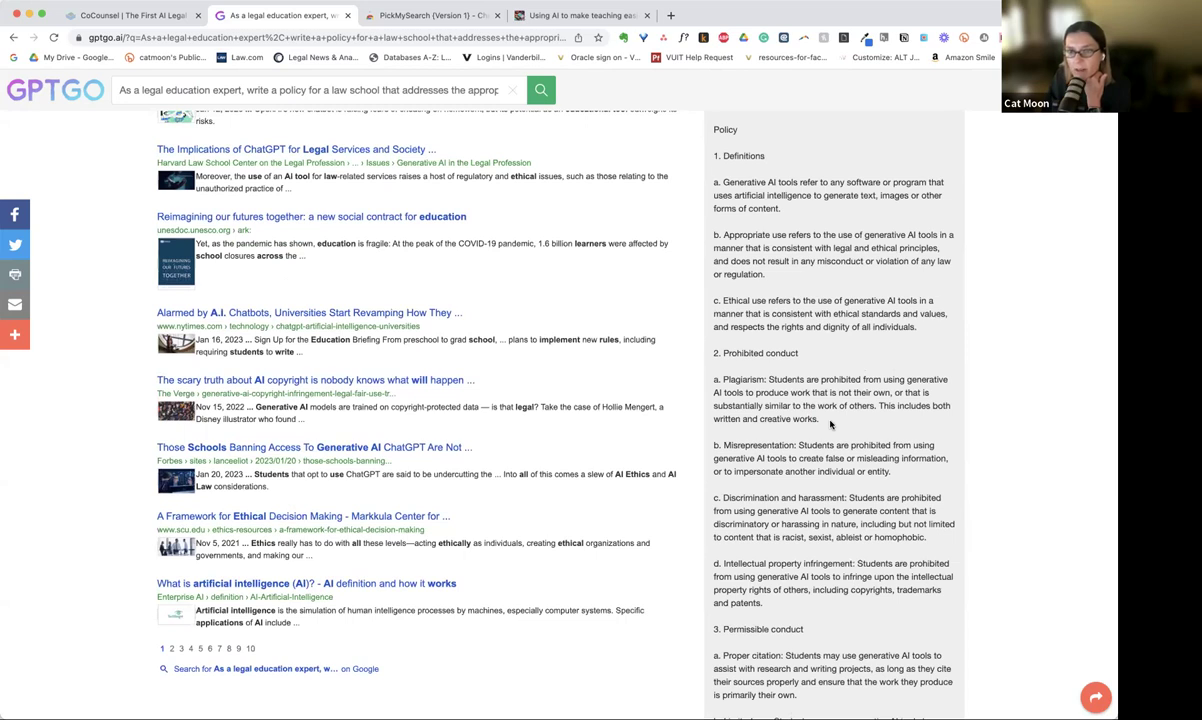
scroll(830, 424, down, 5)
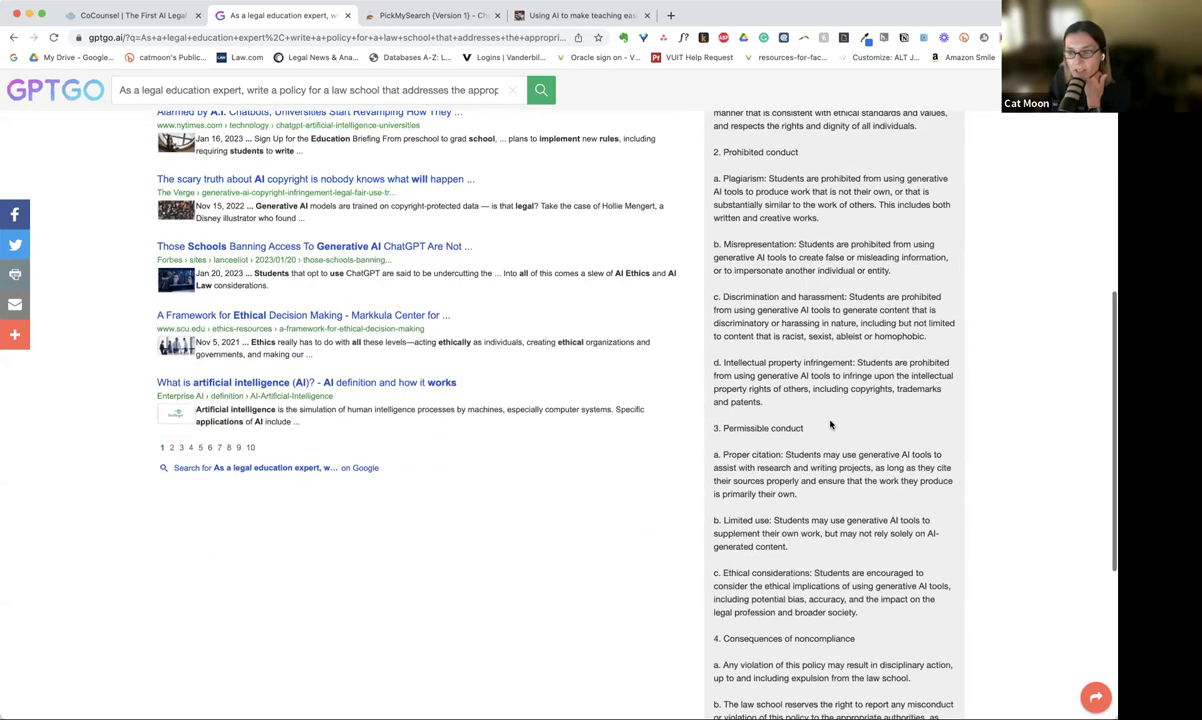
scroll(830, 424, down, 1)
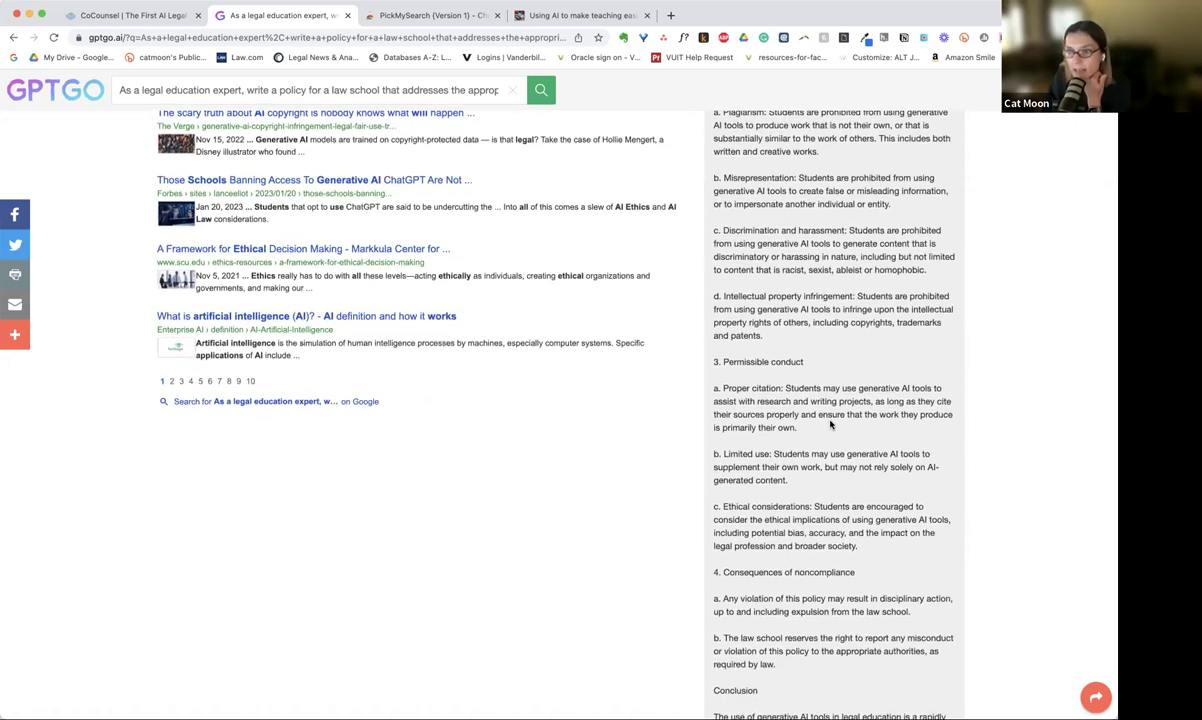
scroll(830, 424, down, 1)
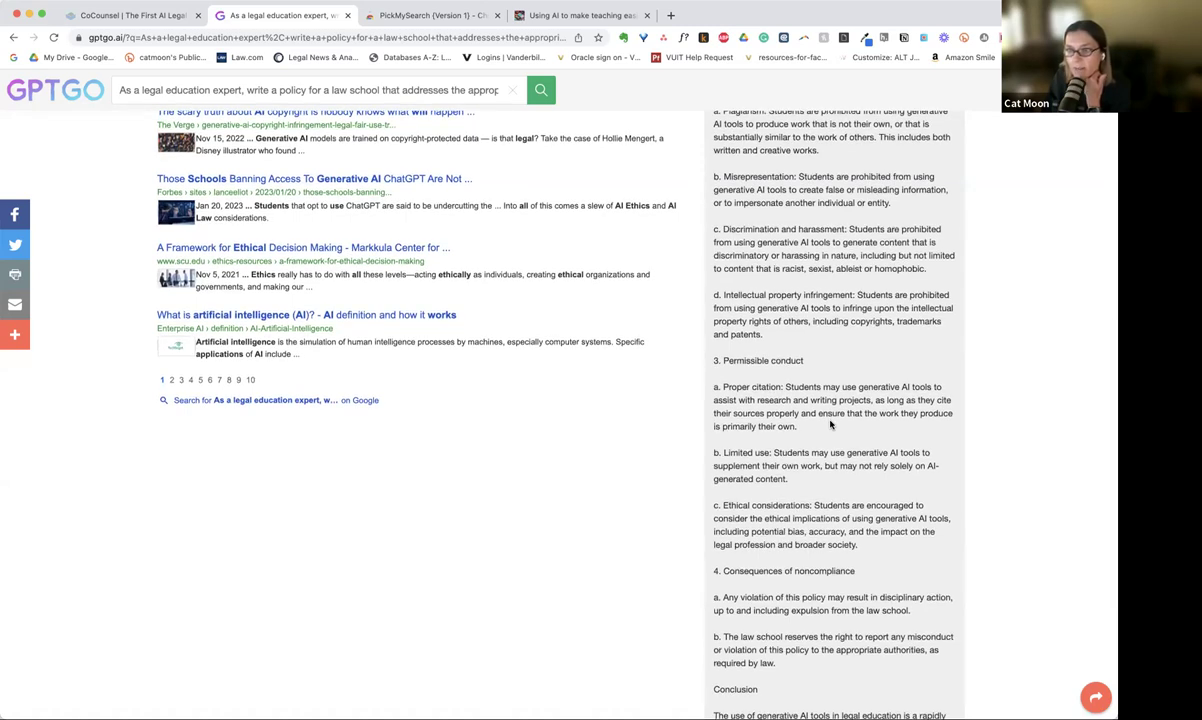
scroll(830, 424, down, 1)
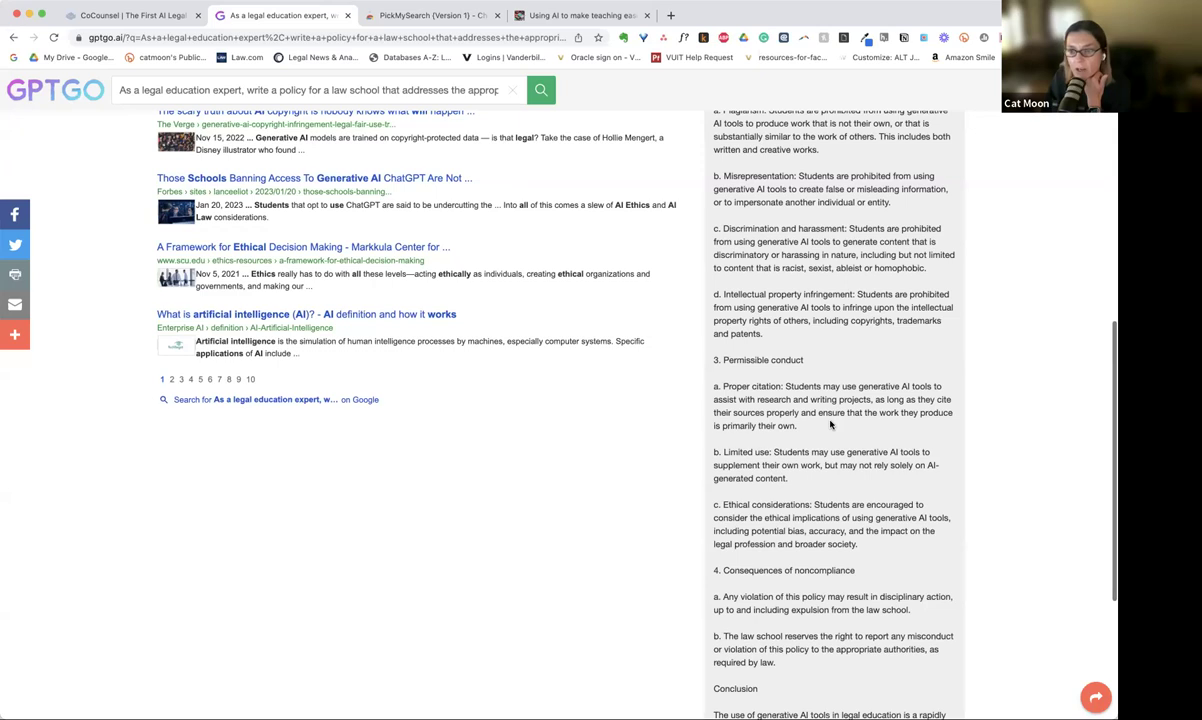
scroll(830, 424, down, 1)
scroll(830, 424, down, 1)
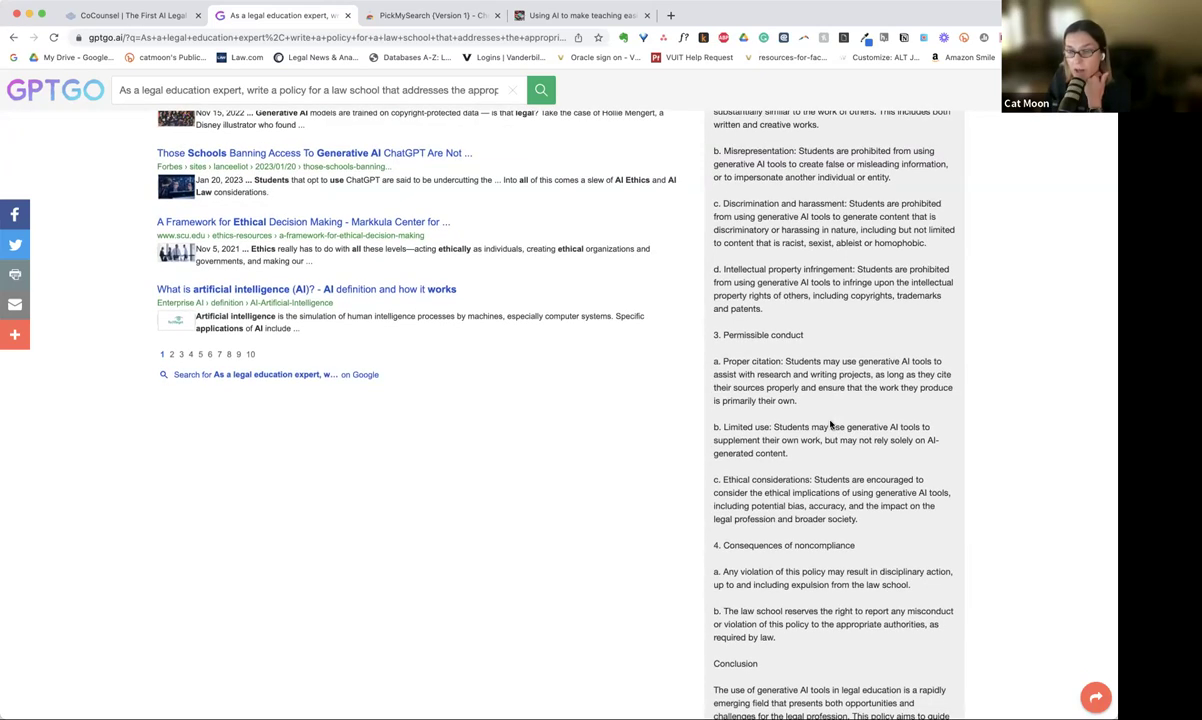
scroll(830, 424, down, 1)
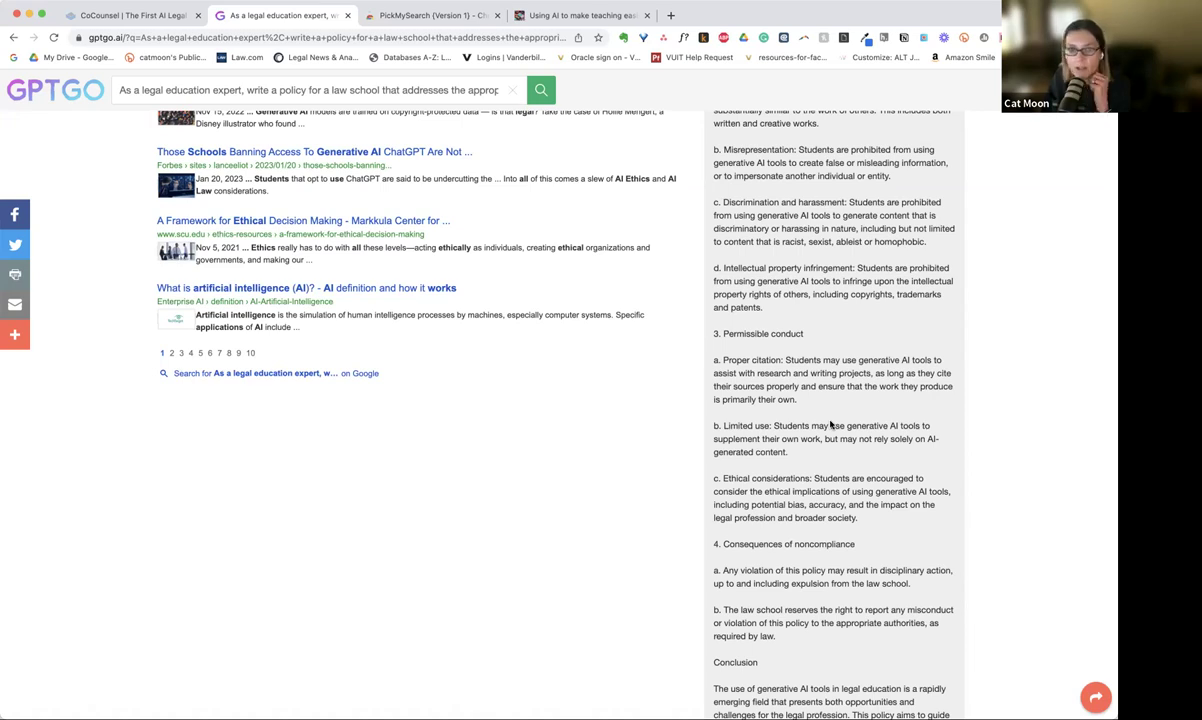
scroll(830, 424, up, 5)
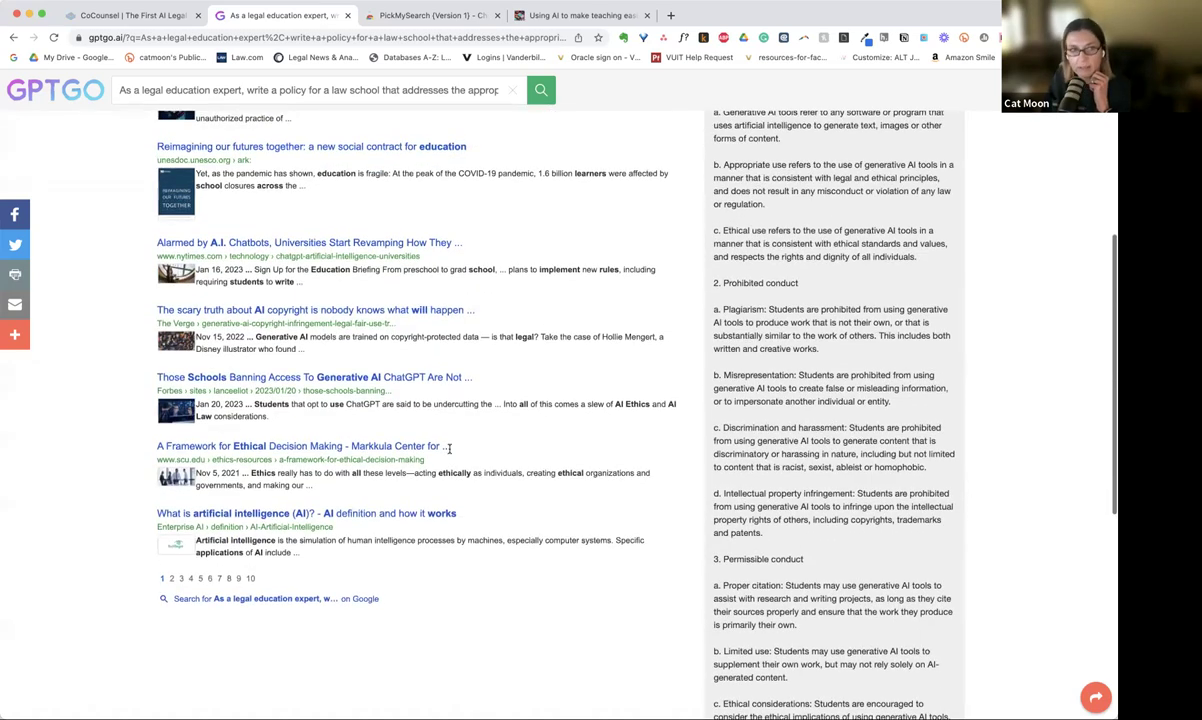
scroll(386, 472, up, 8)
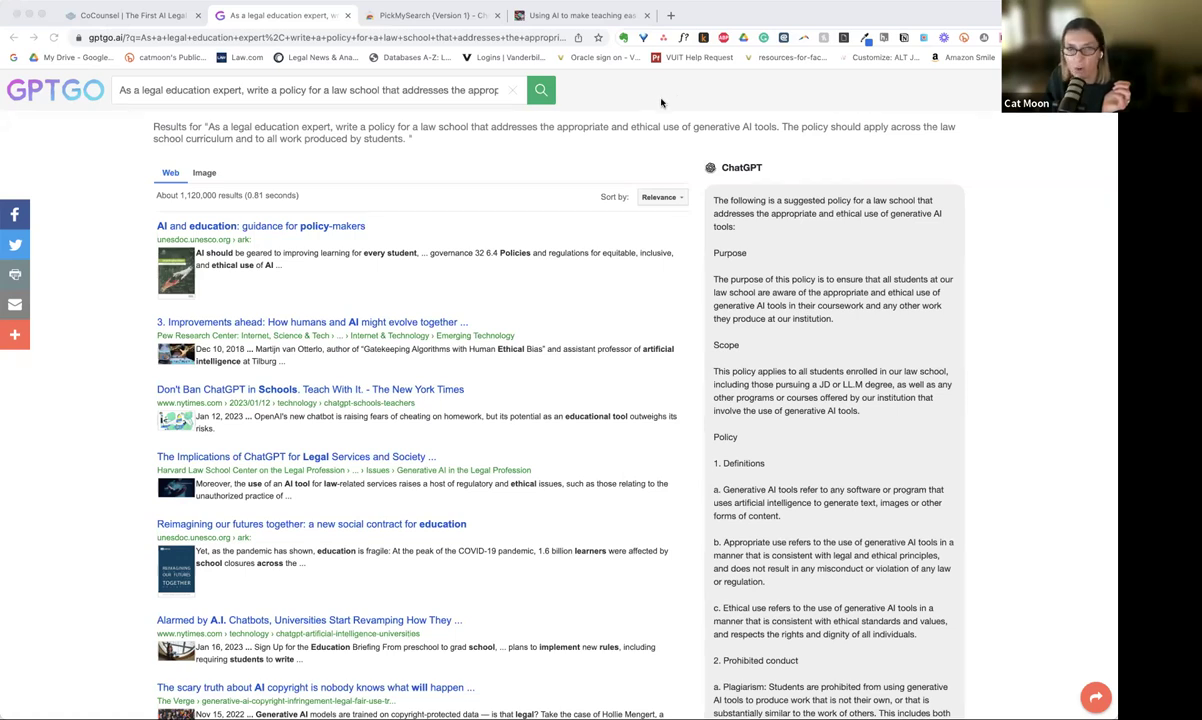
Switch to the One Useful Thing article on using AI to make teaching easier and skim its introduction and first two strategies.
click(588, 17)
scroll(455, 280, up, 5)
scroll(455, 280, up, 5)
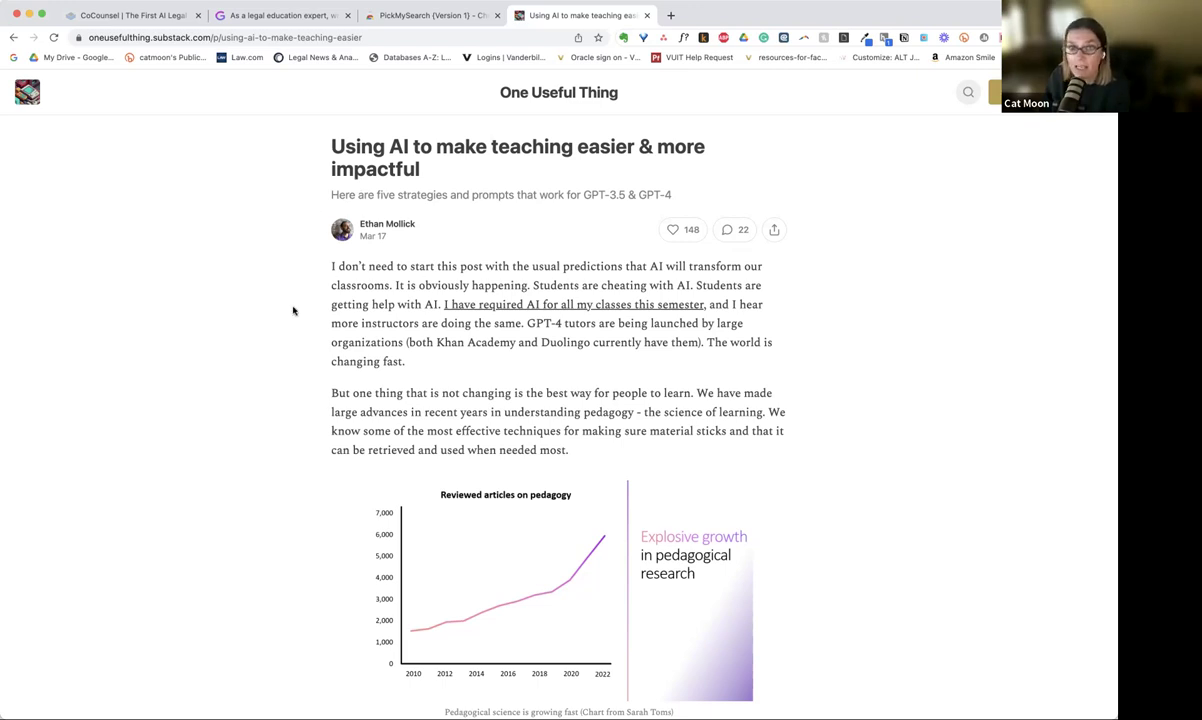
scroll(293, 310, down, 10)
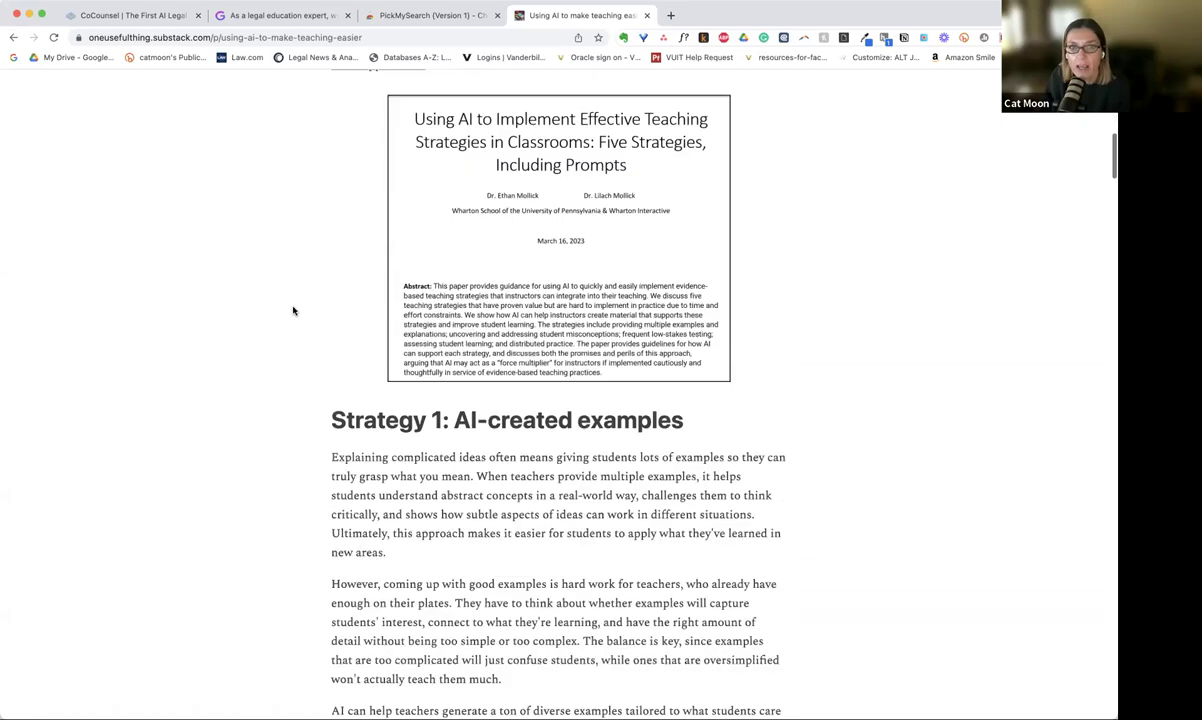
scroll(293, 310, down, 10)
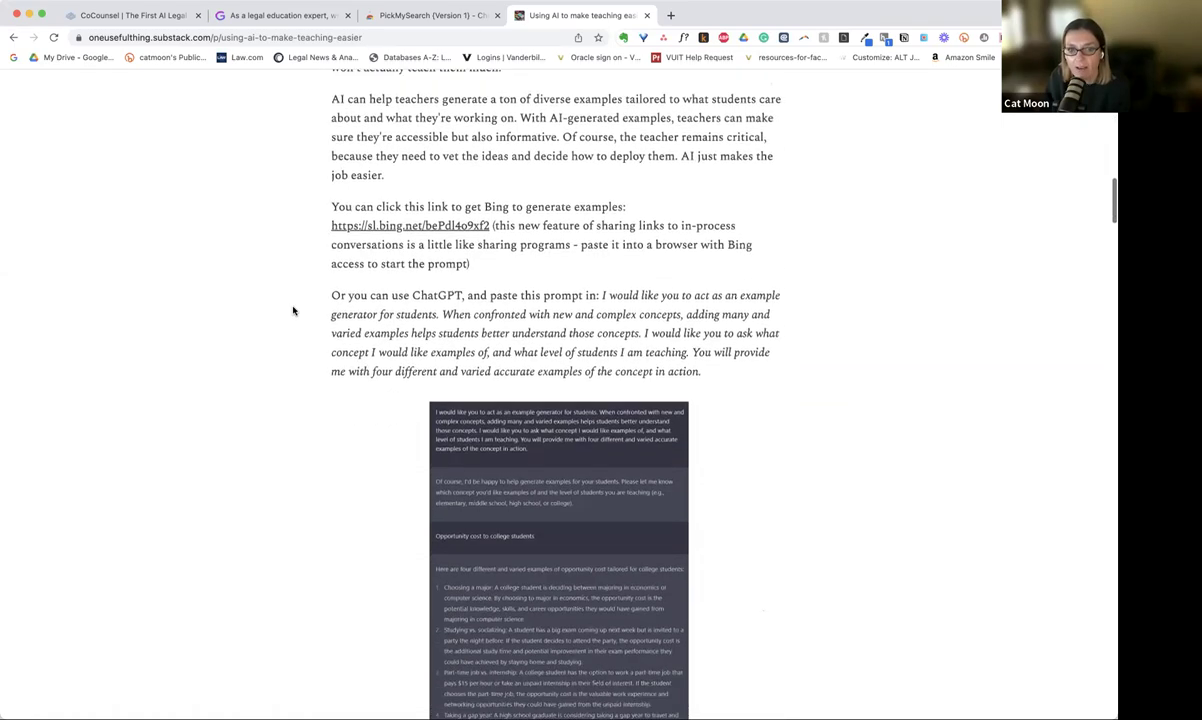
scroll(293, 310, down, 10)
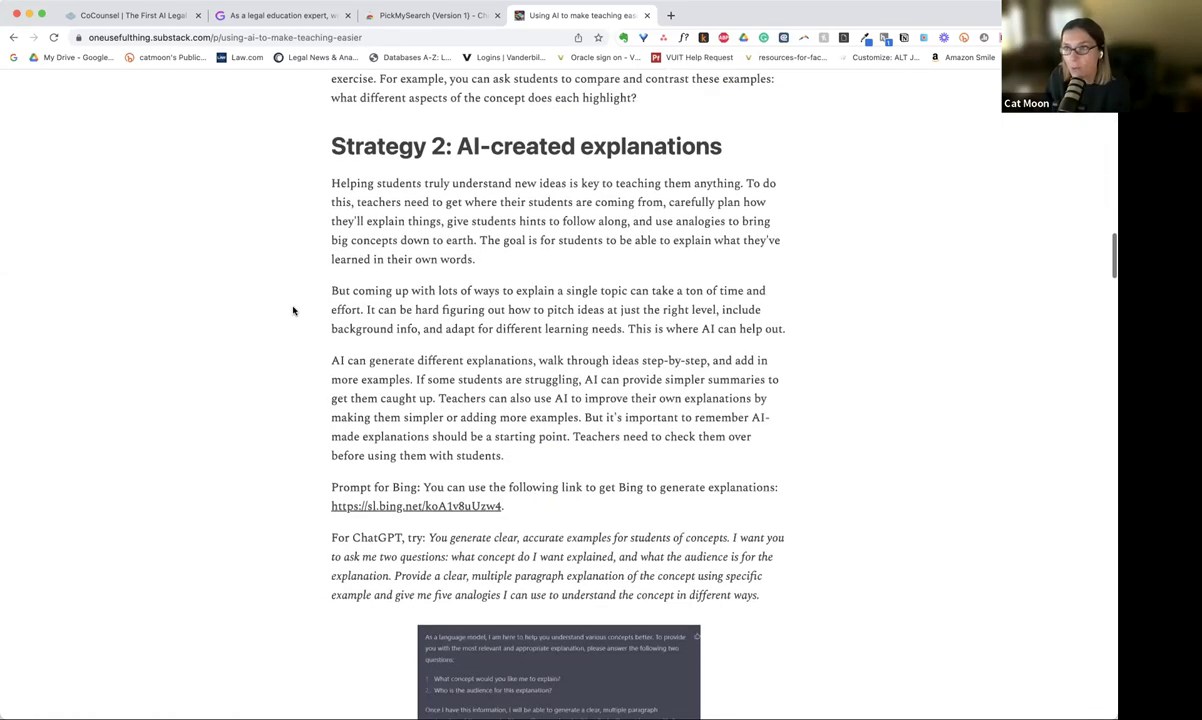
scroll(293, 310, down, 10)
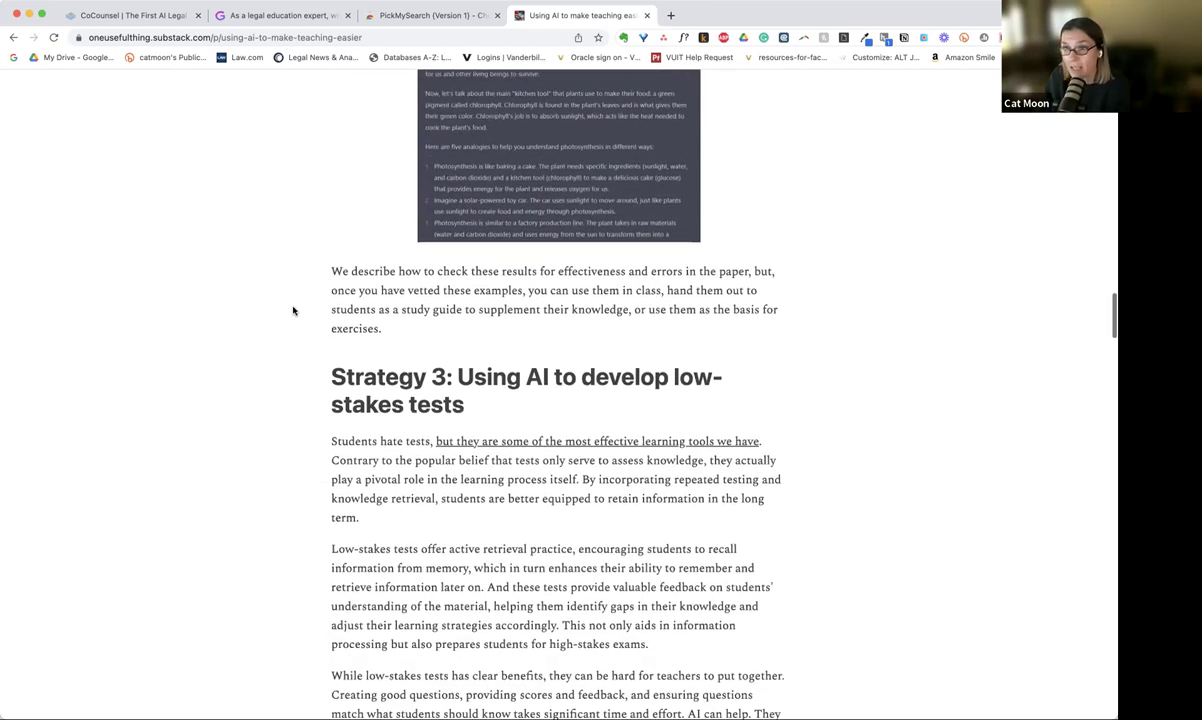
Examine Strategy 3 on developing low-stakes tests with AI, including its ChatGPT quiz creator prompt and sample quiz.
scroll(293, 310, down, 6)
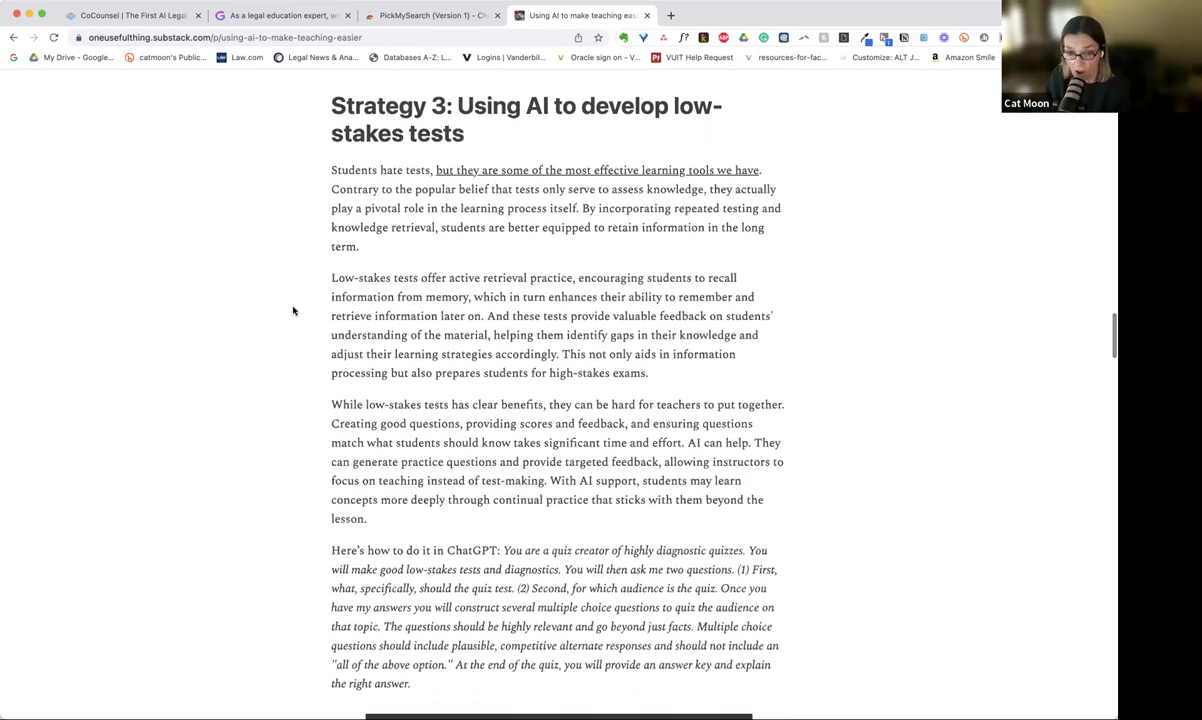
scroll(293, 310, down, 5)
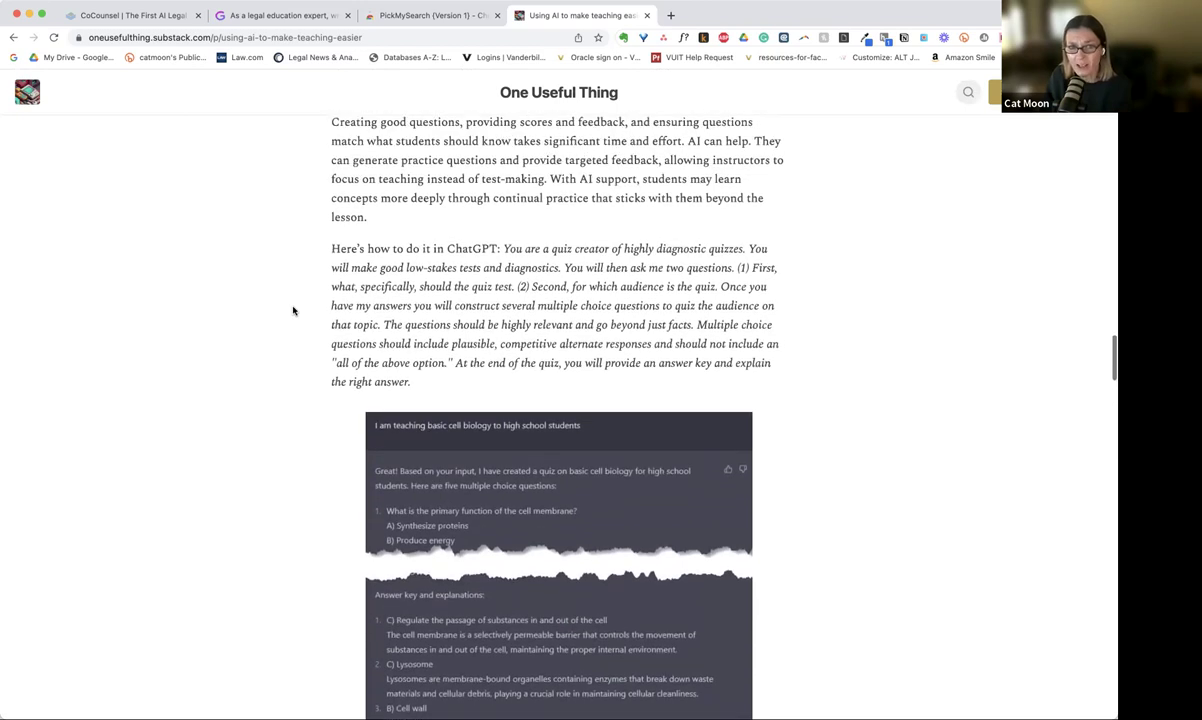
scroll(293, 310, up, 5)
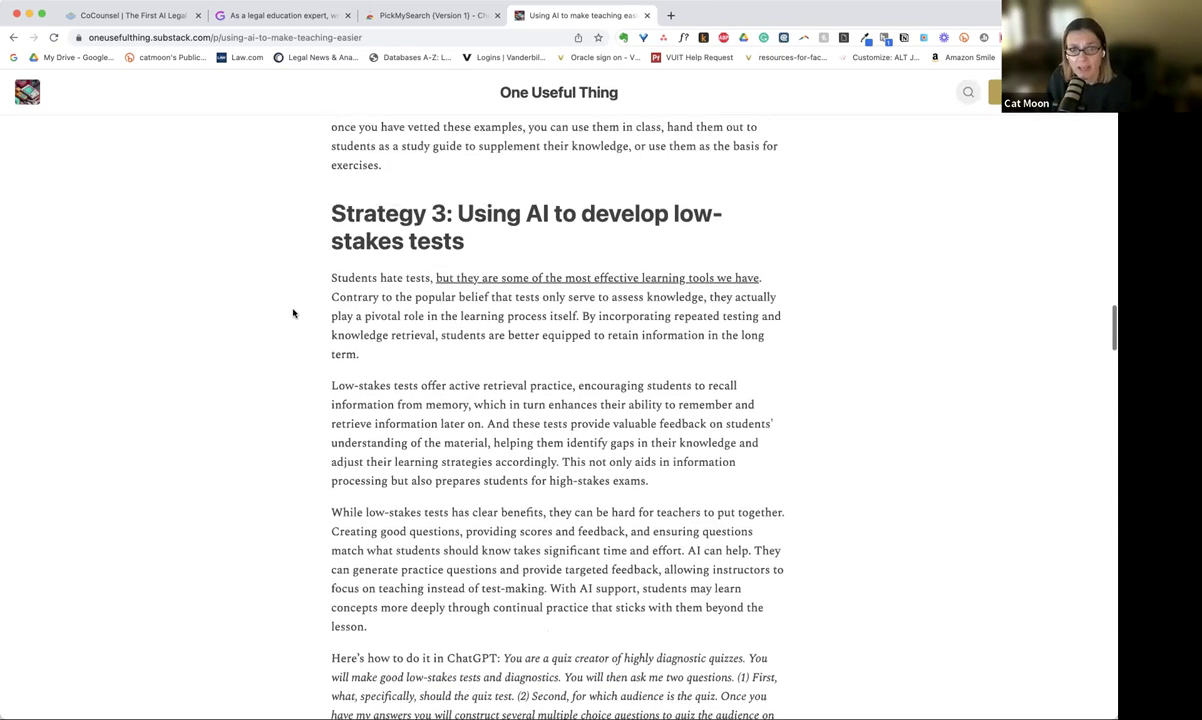
scroll(293, 313, down, 2)
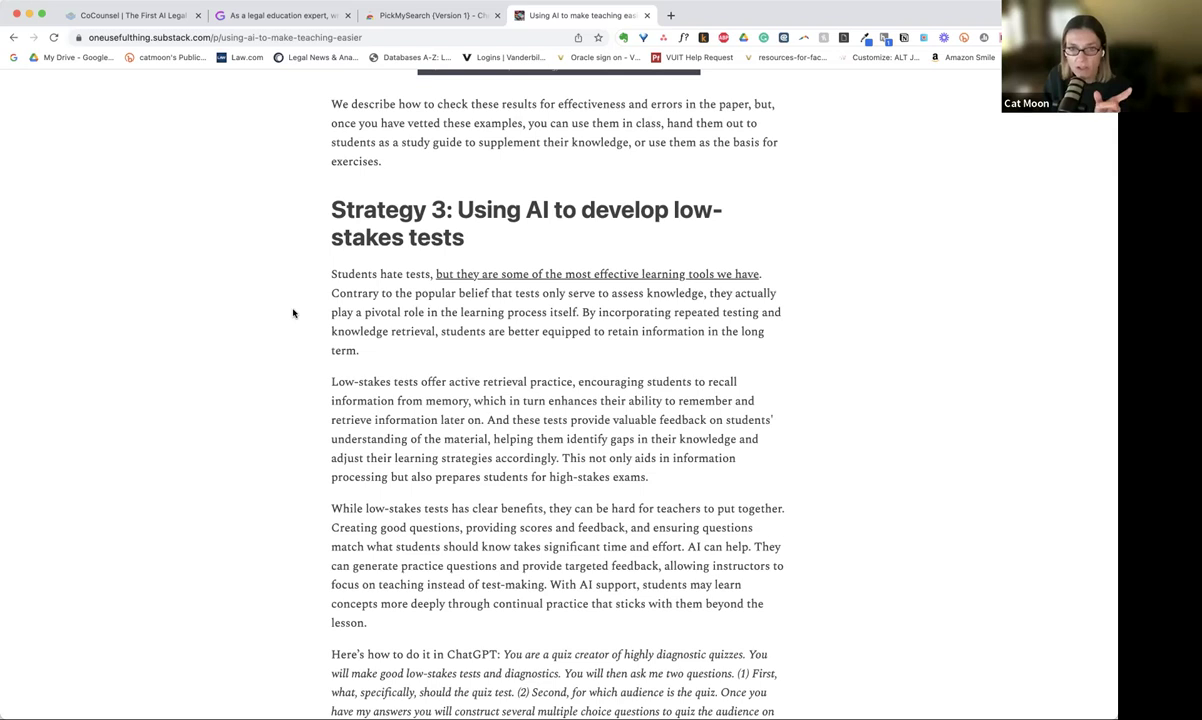
scroll(293, 313, down, 1)
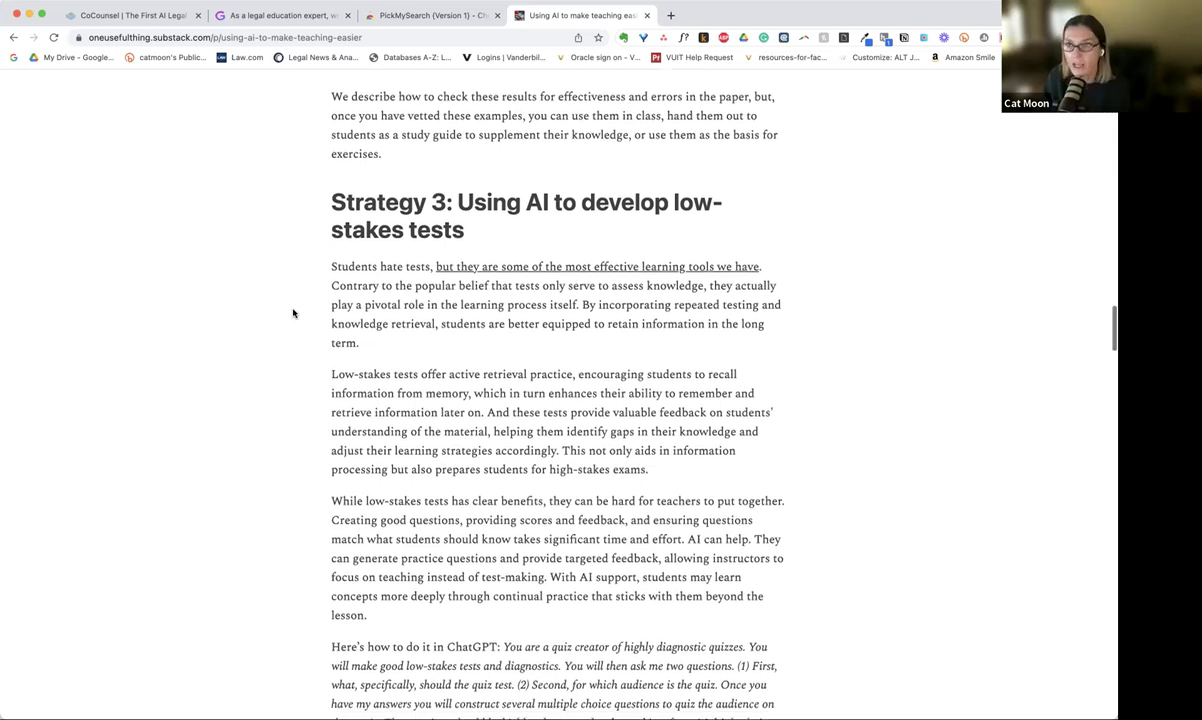
scroll(301, 349, down, 2)
scroll(303, 351, down, 1)
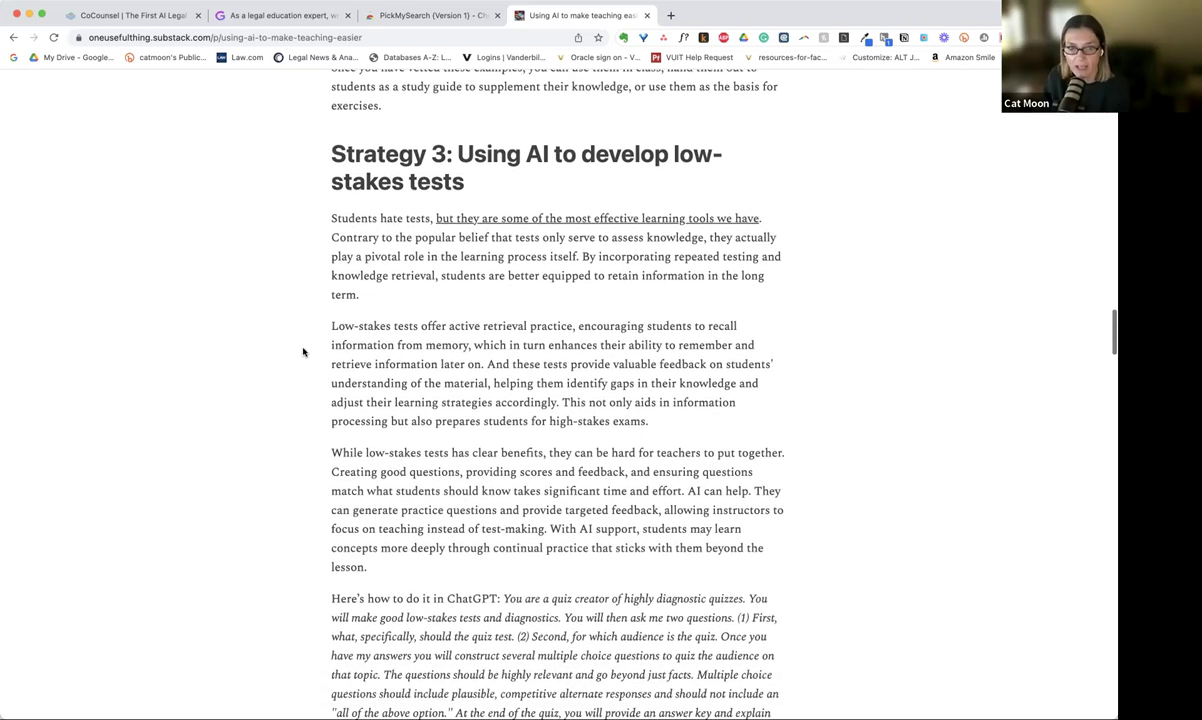
scroll(303, 351, down, 12)
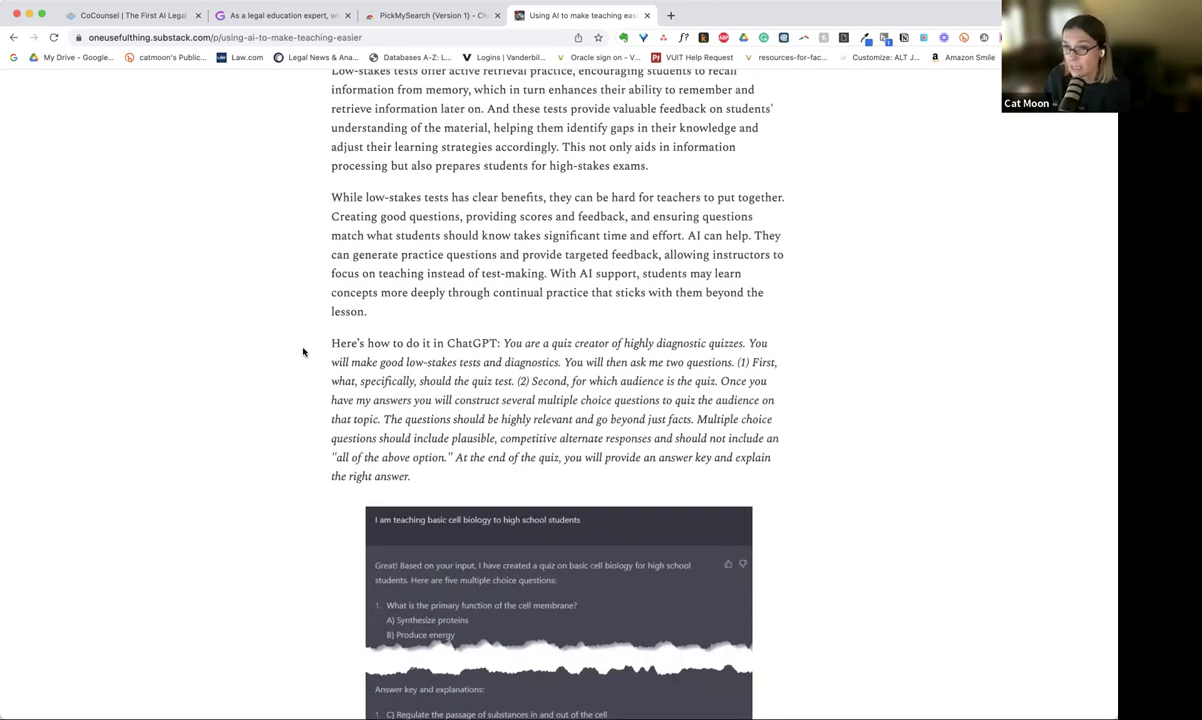
scroll(303, 351, down, 3)
Go back through the article to review Strategy 2's AI-created explanations and Strategy 1's example generator prompt with its sample output.
scroll(303, 351, up, 8)
scroll(303, 351, up, 20)
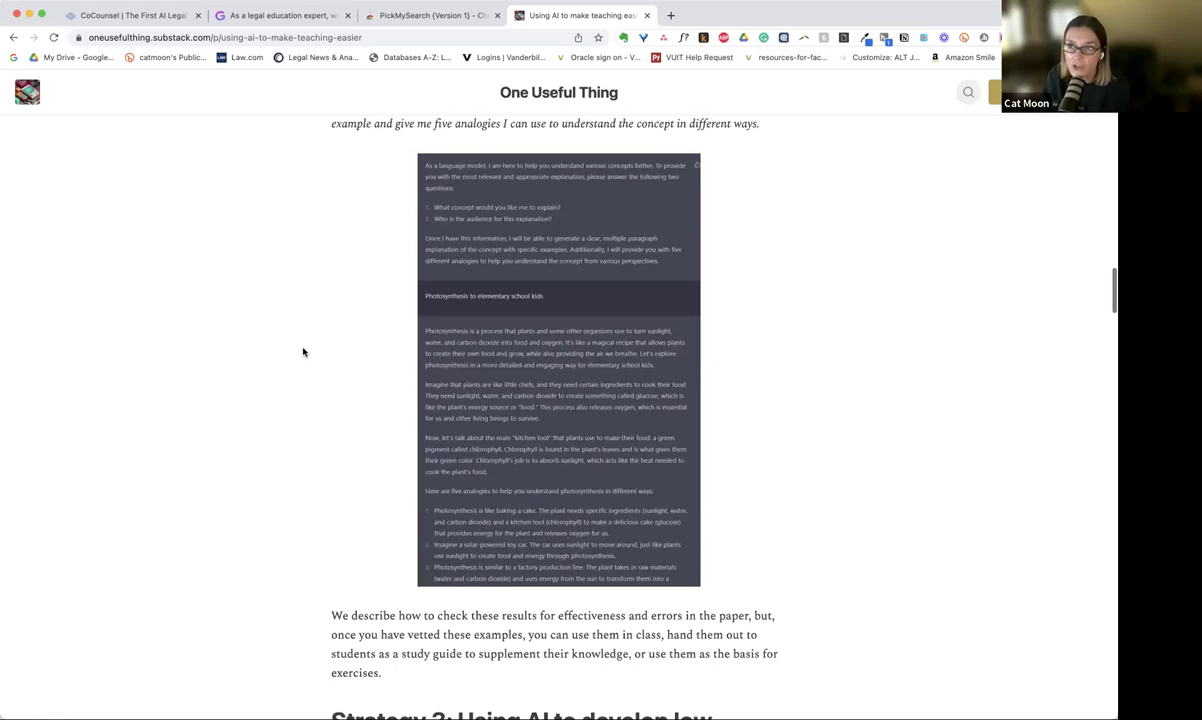
scroll(303, 351, up, 17)
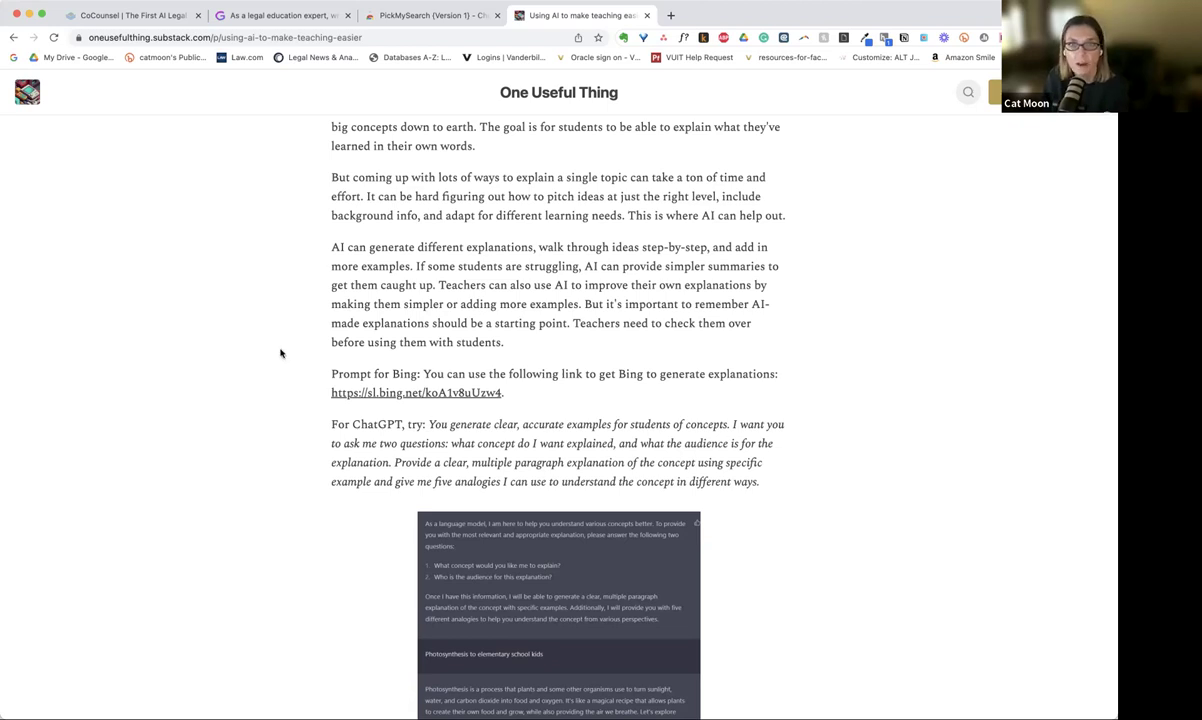
scroll(280, 353, up, 5)
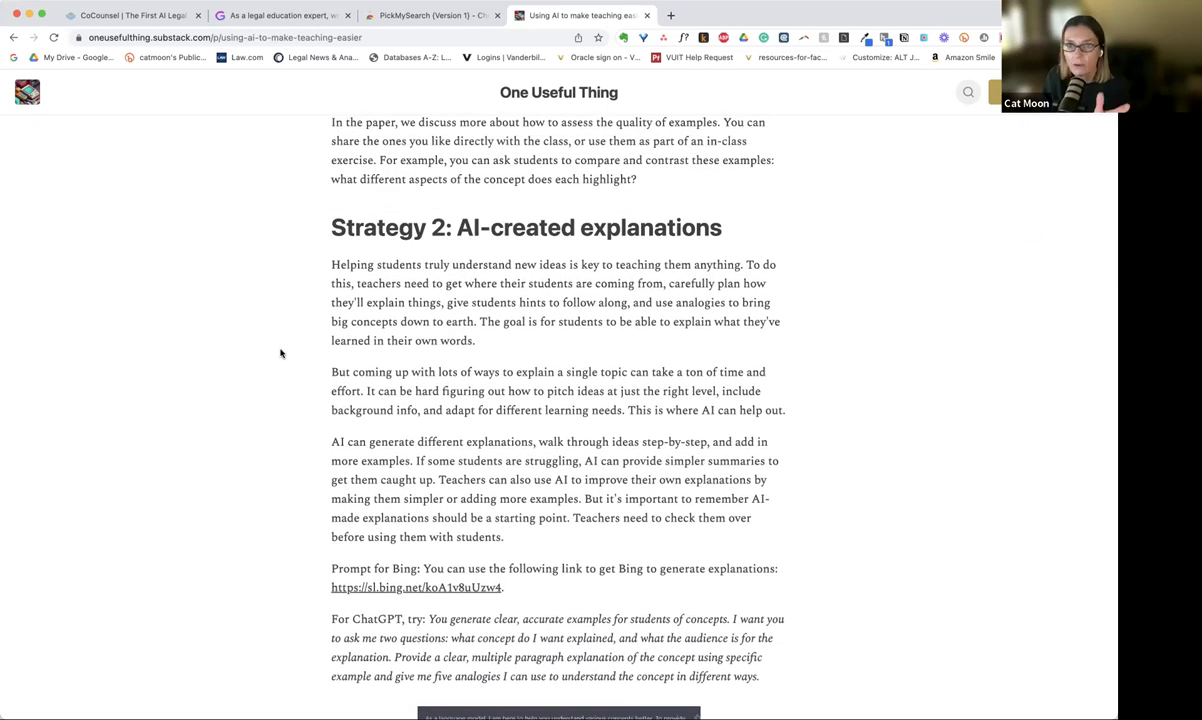
scroll(280, 353, up, 3)
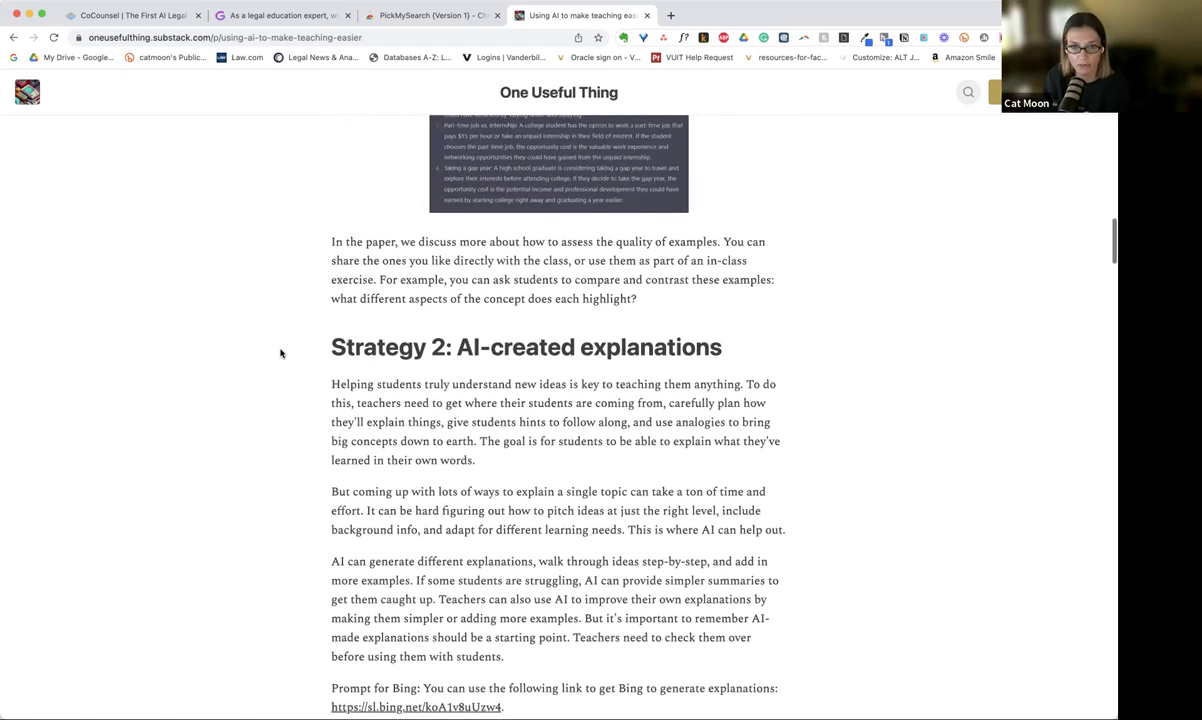
scroll(280, 353, up, 4)
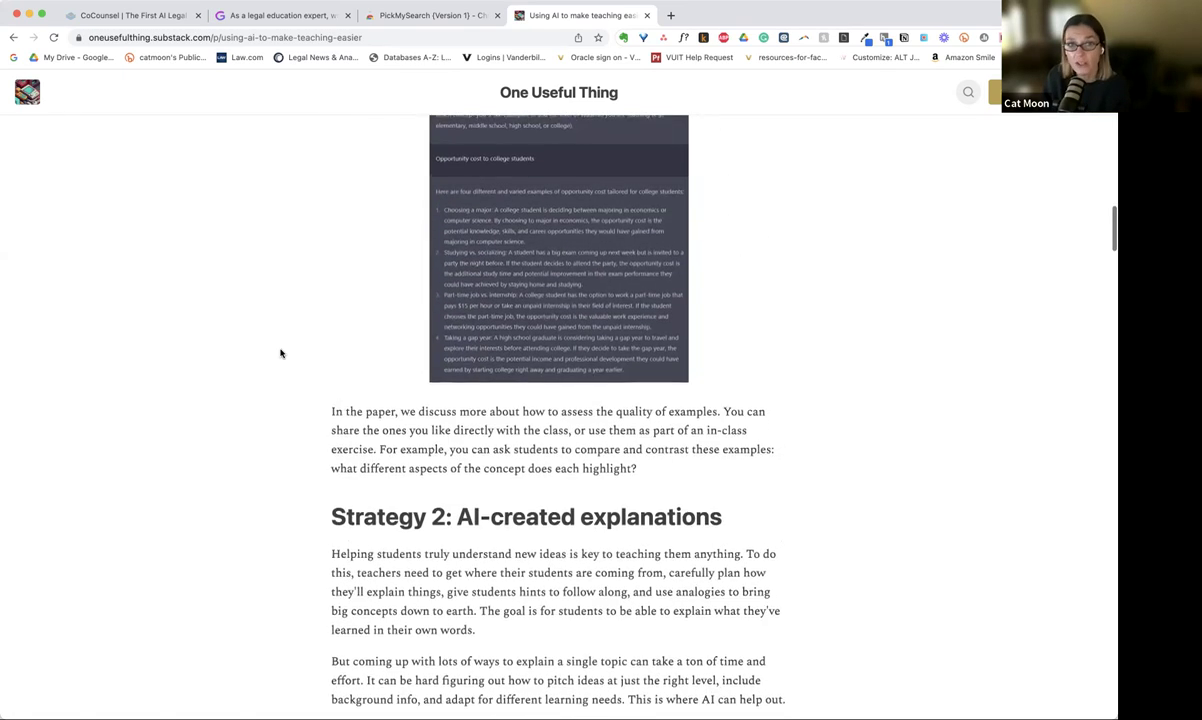
scroll(280, 353, up, 5)
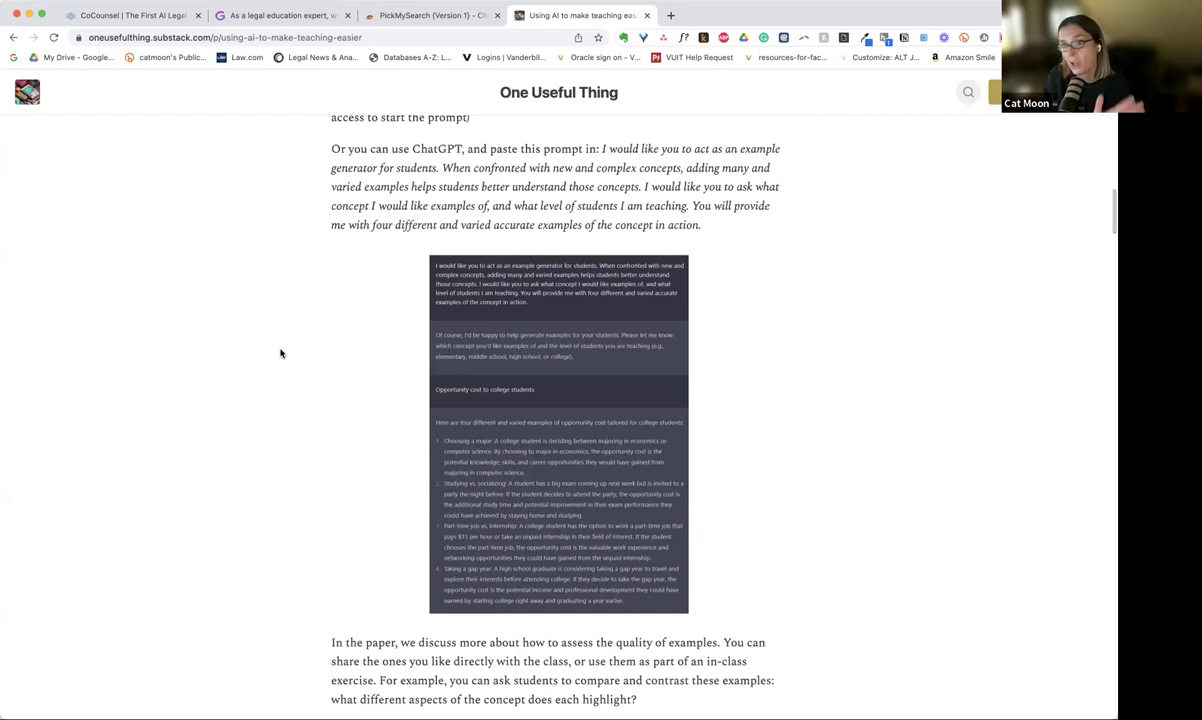